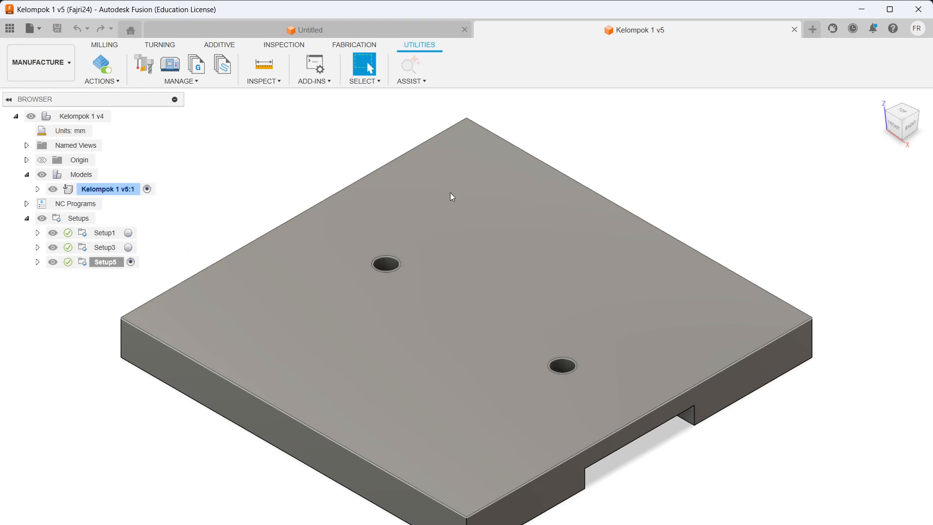
Step: Orbit to the plate's underside and show Body1 from Kelompok 1 v5:1 > Bodies
scroll(486, 251, "up", 3)
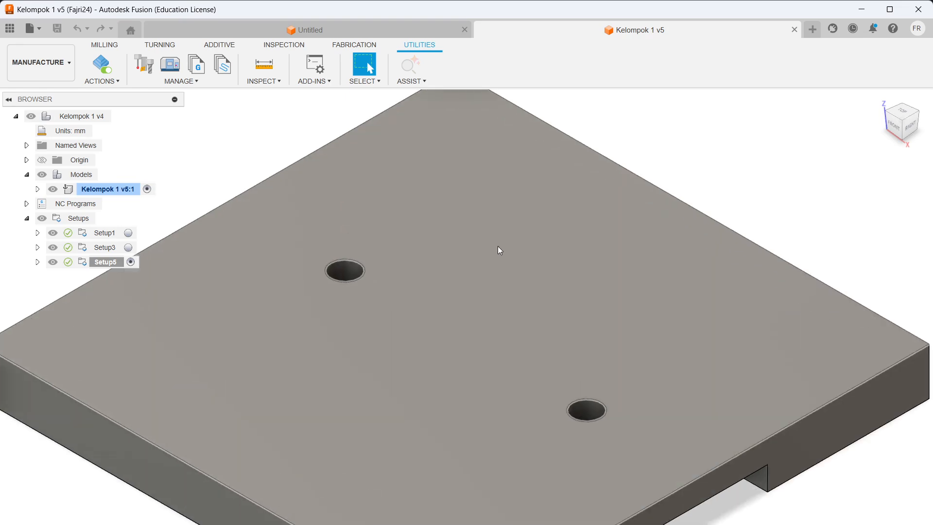
scroll(515, 253, "down", 5)
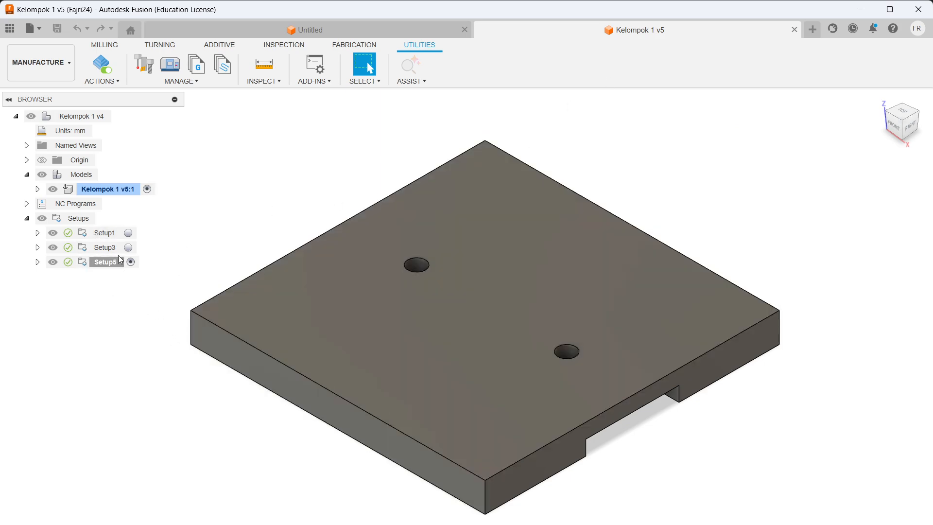
middle_click_drag(688, 305, 722, 178, "shift")
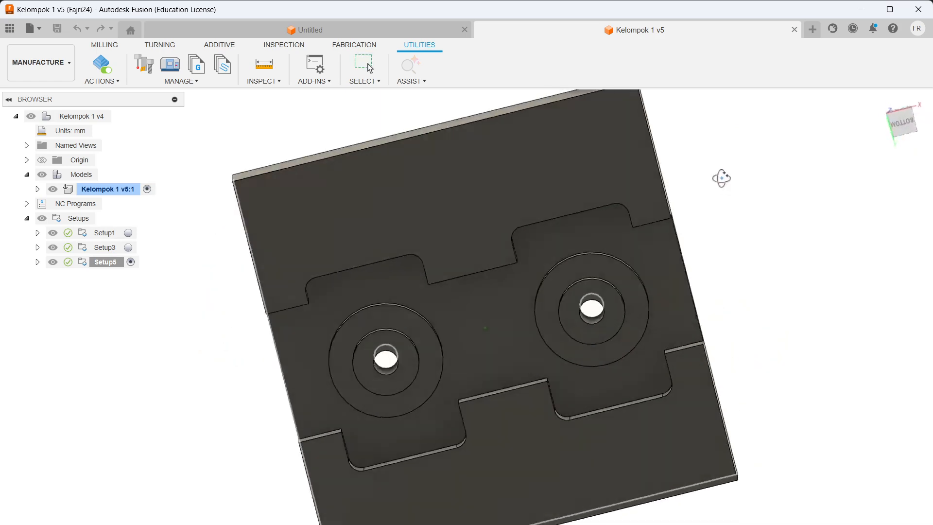
left_click(27, 160)
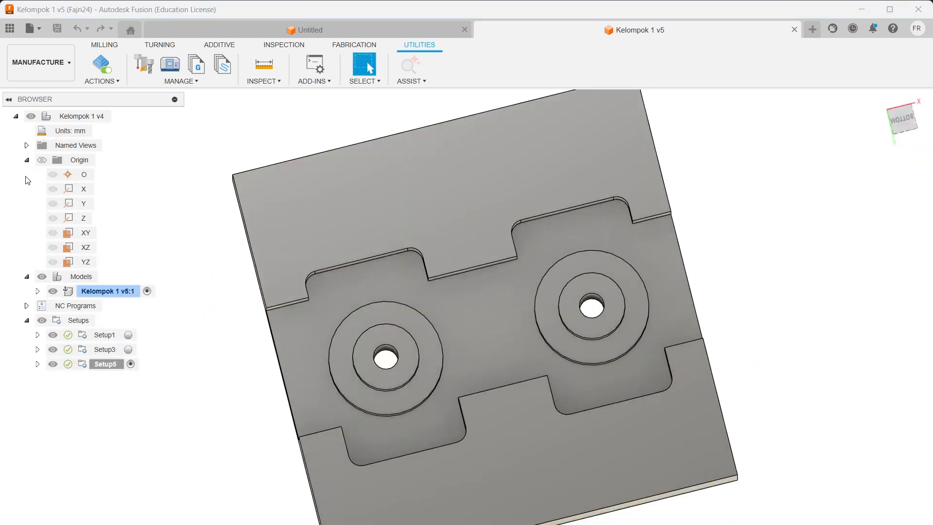
left_click(27, 160)
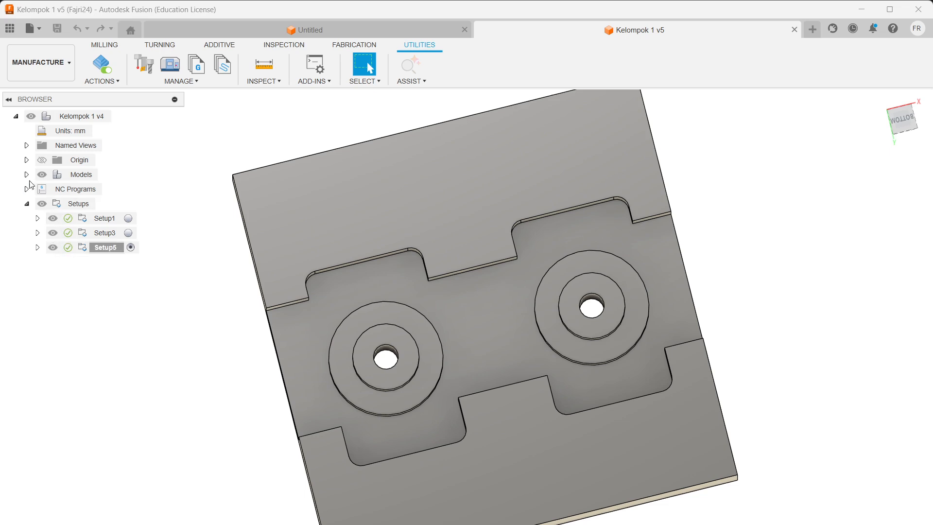
left_click(37, 189)
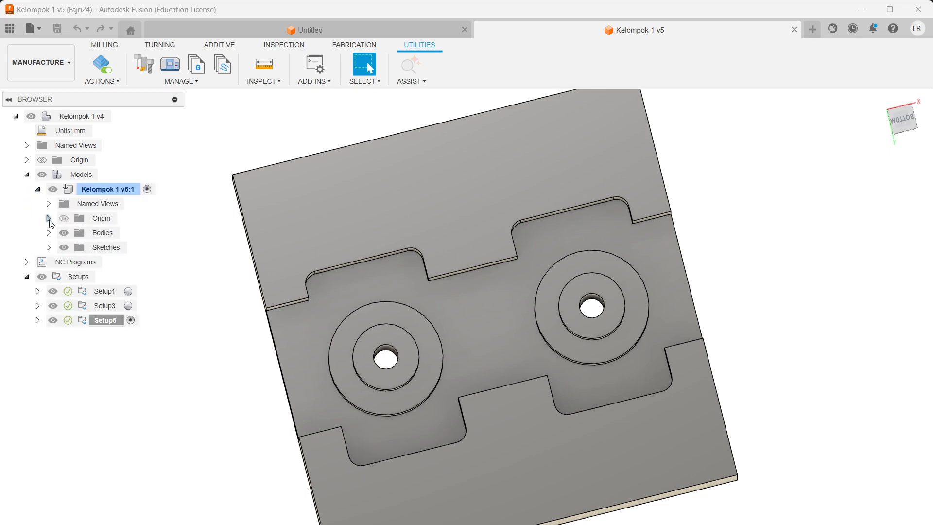
left_click(49, 233)
left_click(74, 247)
Step: Make Body2 visible alongside Body1 and orbit to an isometric view
left_click(74, 262)
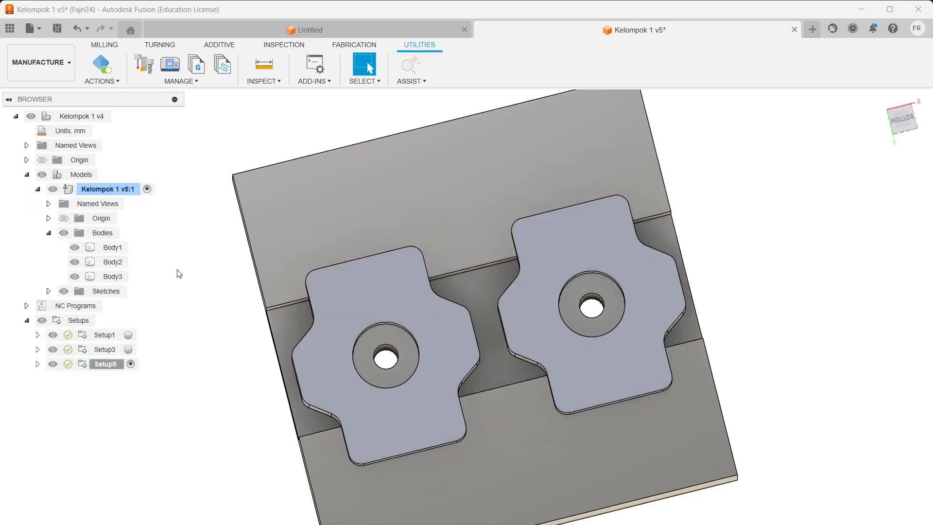
left_click(658, 346)
middle_click_drag(659, 346, 590, 252, "shift")
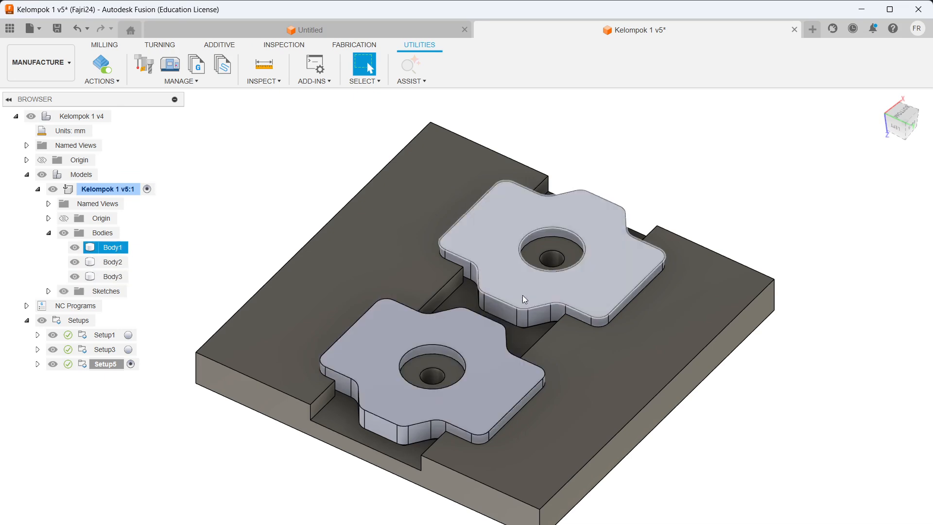
Step: Hide the fixture plate Body3, return to the home view, and expand Setup1's operations
left_click(76, 278)
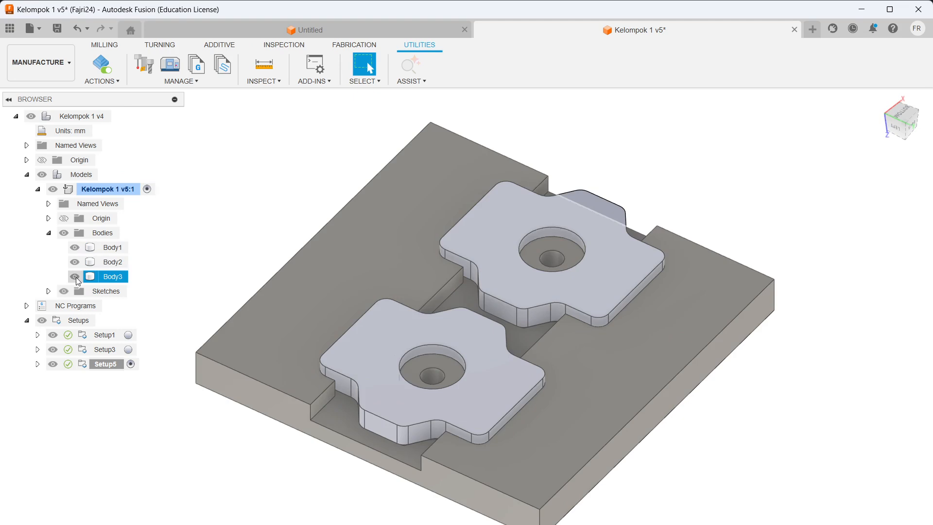
left_click(75, 276)
left_click(881, 99)
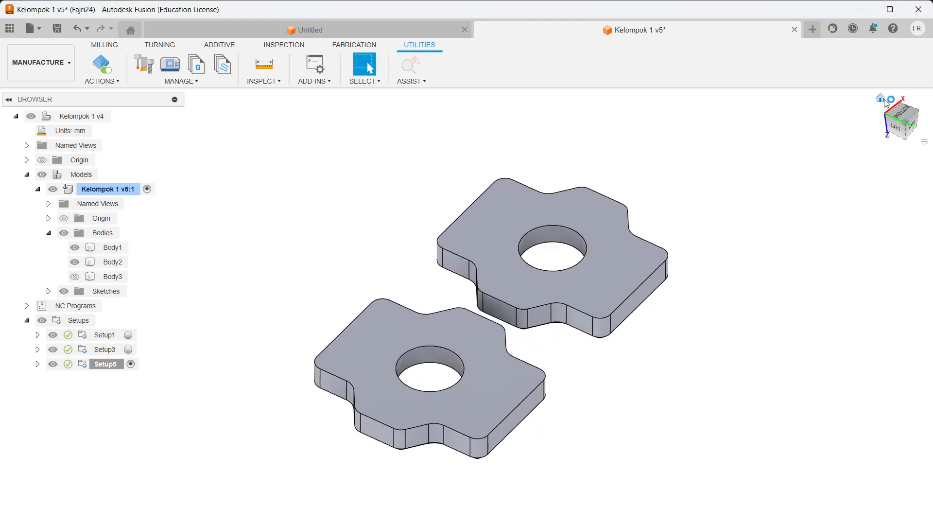
left_click(100, 367)
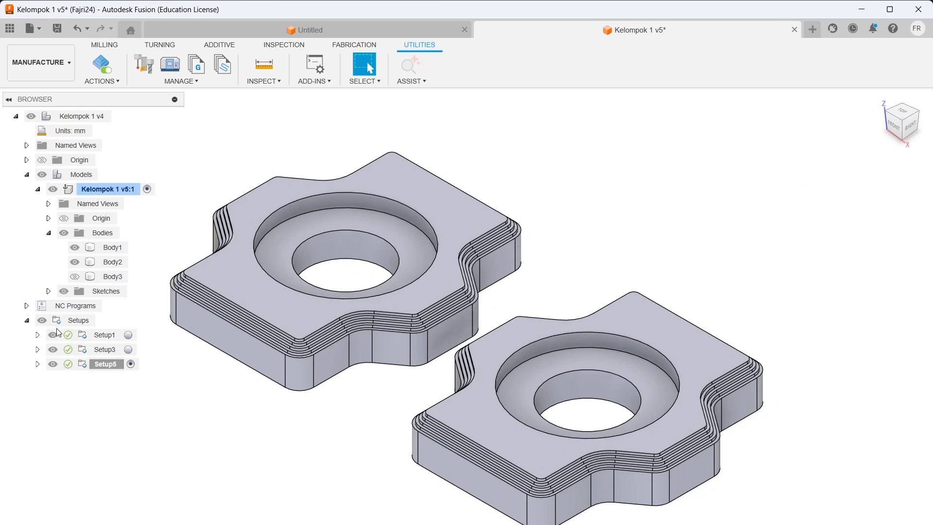
left_click(37, 335)
Step: Edit Setup1 and view its Stock tab: a fixed-size 100 × 100 × 10 mm block
left_click(104, 334)
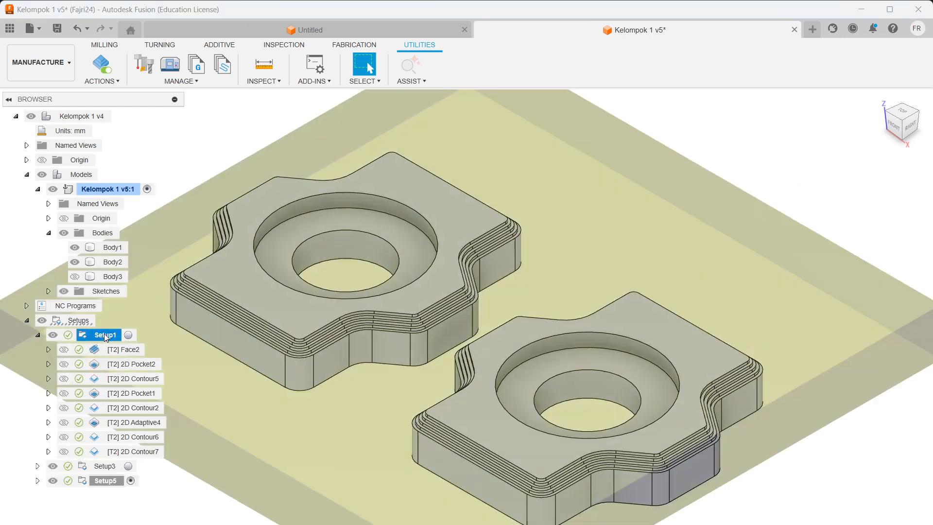
right_click(104, 334)
left_click(138, 10)
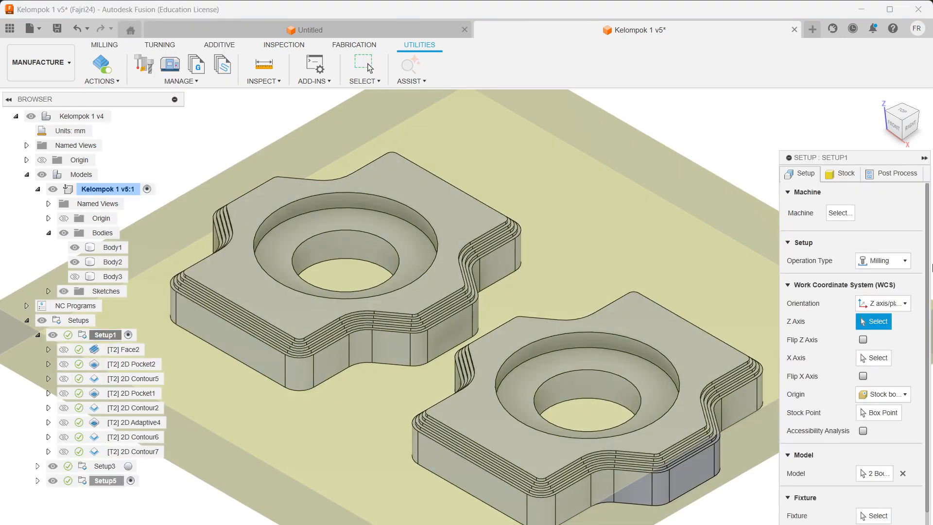
scroll(805, 332, "down", 1)
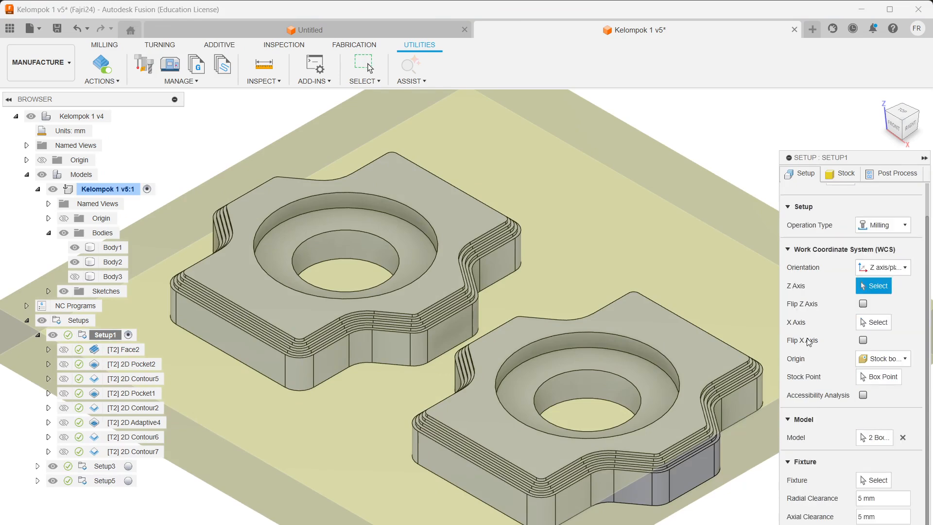
scroll(625, 287, "down", 5)
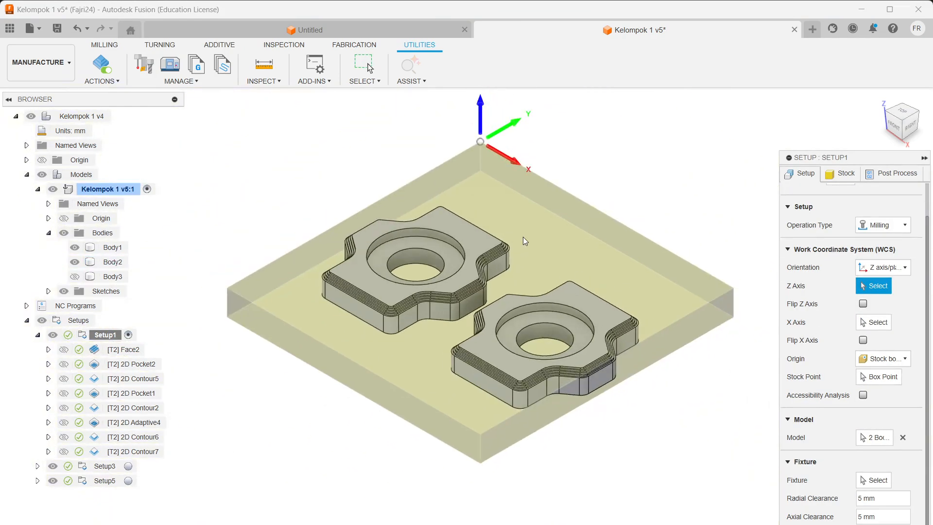
scroll(530, 223, "up", 2)
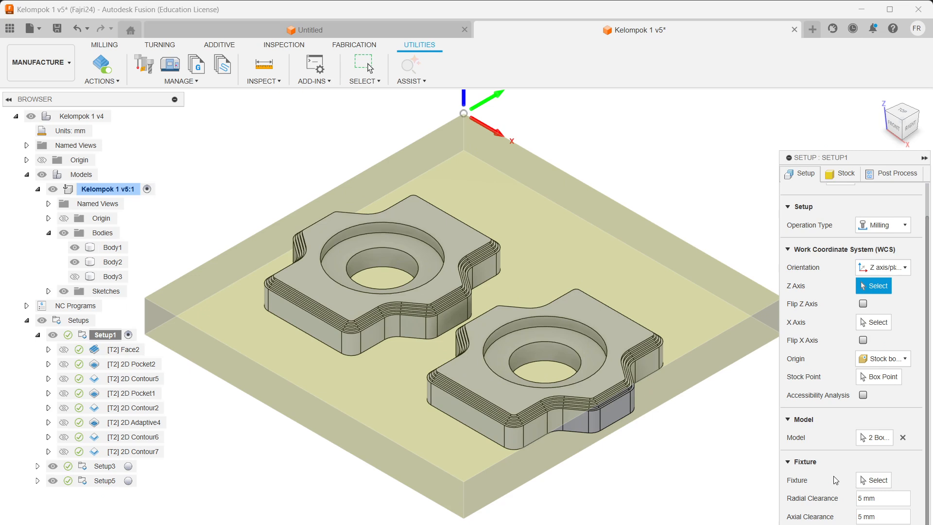
left_click(846, 174)
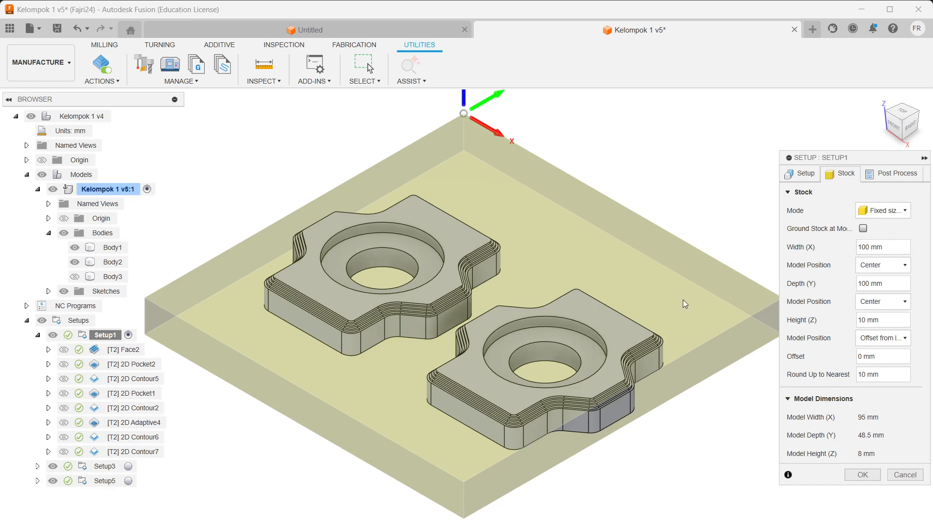
Step: Inspect Setup1's work coordinate system from several angles and show its Orientation choices
middle_click_drag(486, 322, 355, 332, "shift")
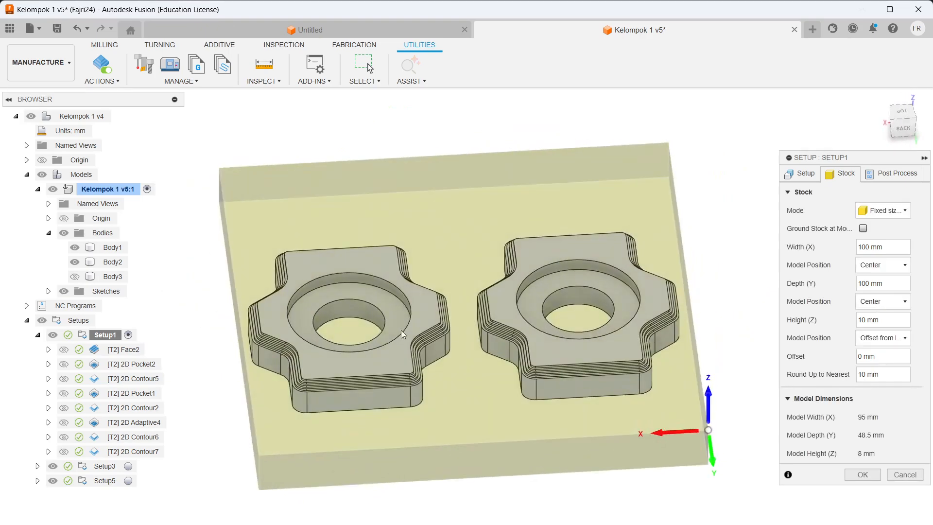
middle_click_drag(525, 337, 357, 325, "shift")
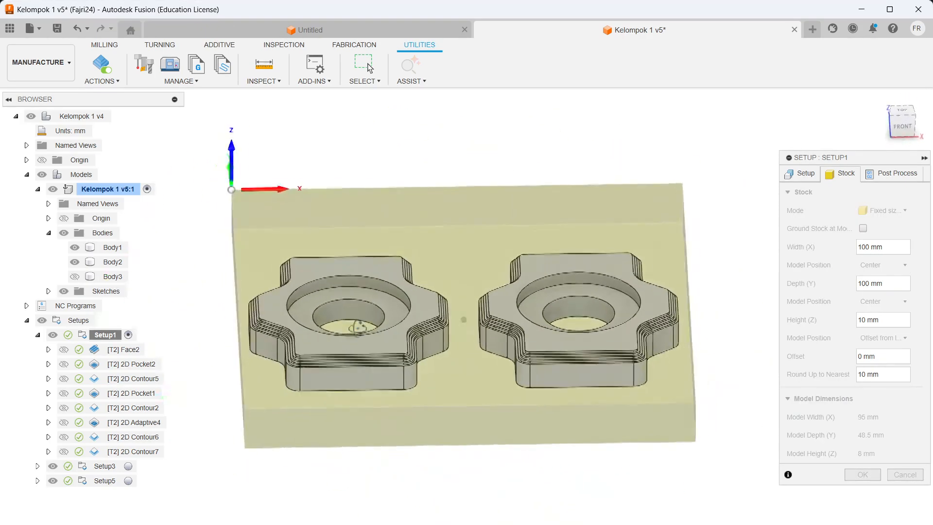
left_click(876, 172)
left_click(798, 172)
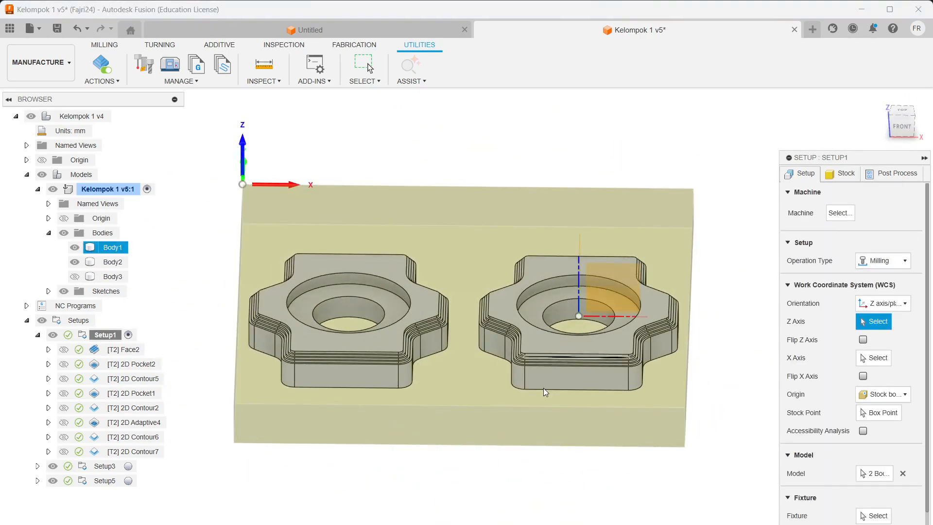
middle_click_drag(402, 387, 598, 367, "shift")
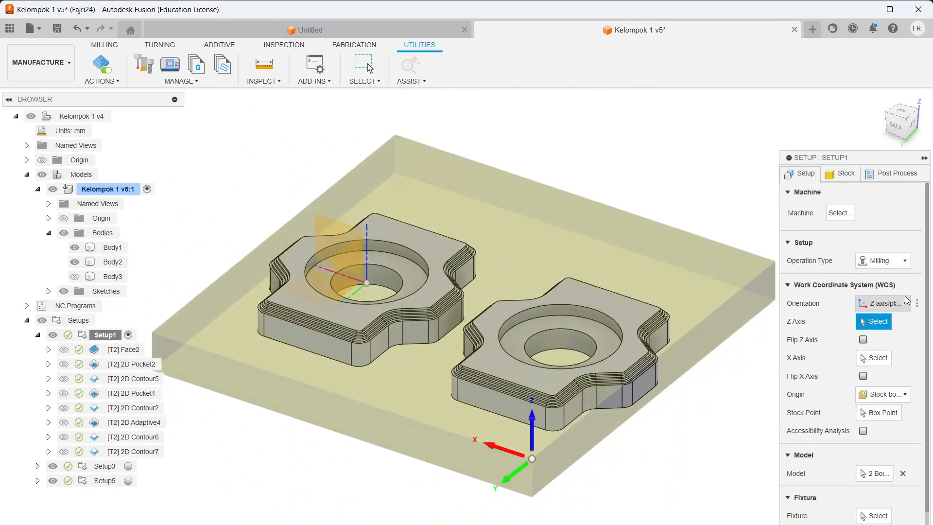
left_click(883, 303)
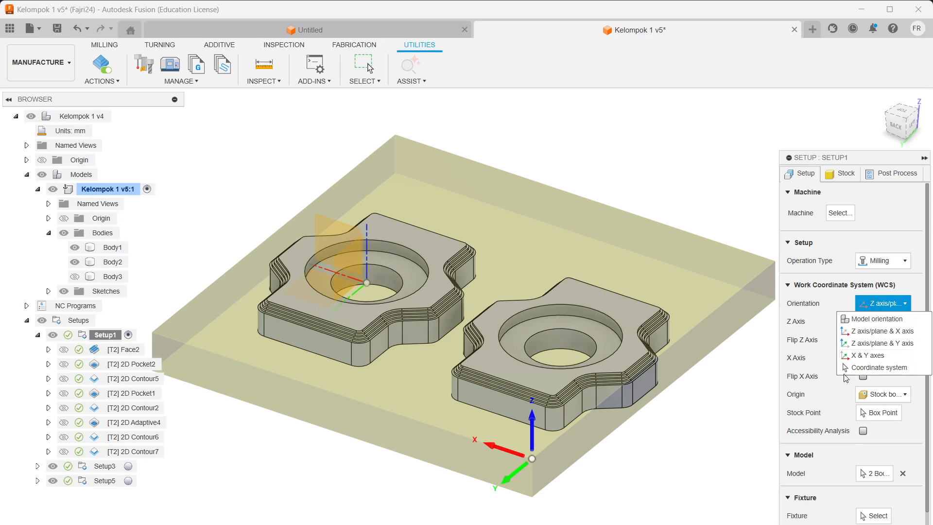
Step: Toggle Flip Z Axis on and back off so the Z axis stays pointing up
middle_click_drag(693, 444, 506, 377, "shift")
middle_click_drag(320, 429, 258, 423, "shift")
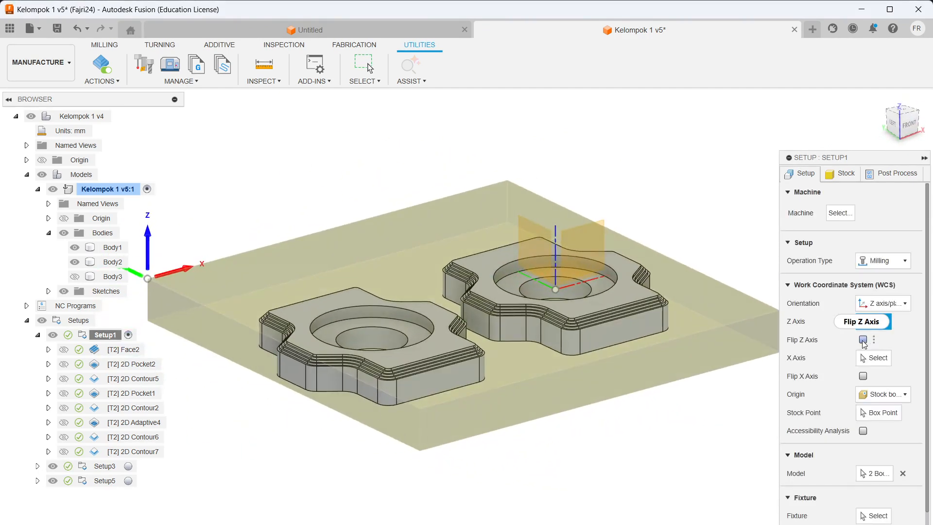
left_click(864, 340)
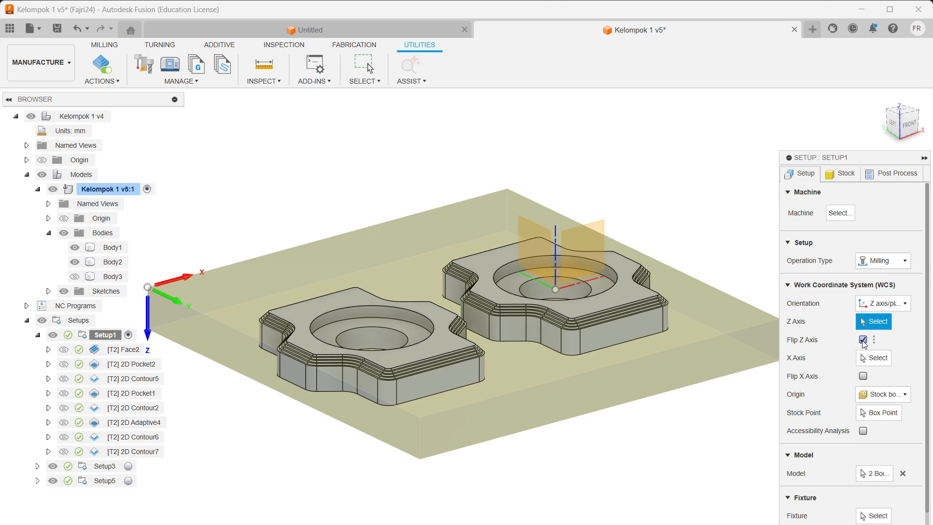
left_click(863, 340)
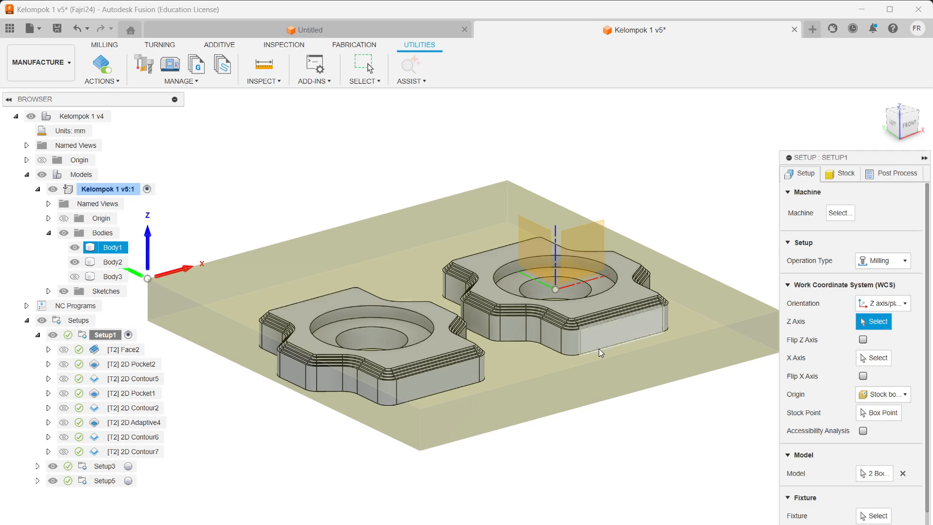
scroll(827, 474, "down", 1)
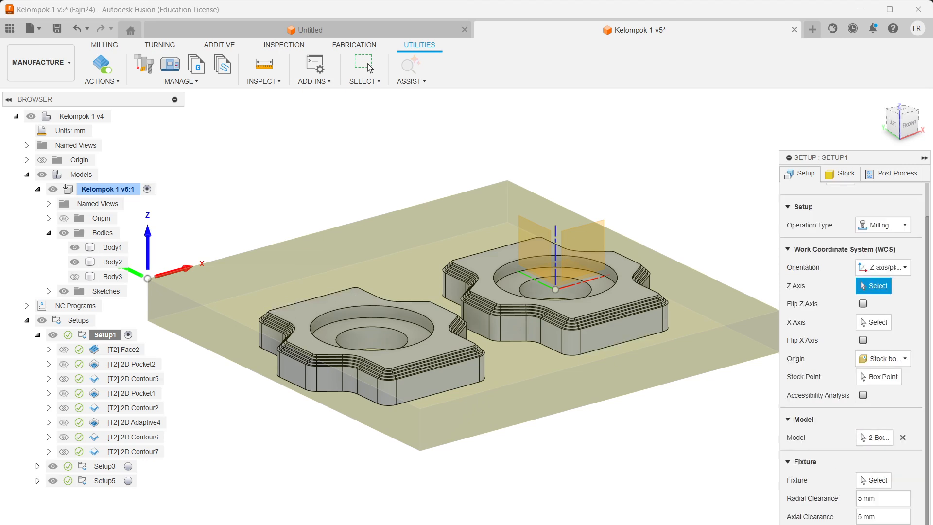
Step: Close Setup1, edit the Face2 operation, and bring up its Select Tool library
key("Escape")
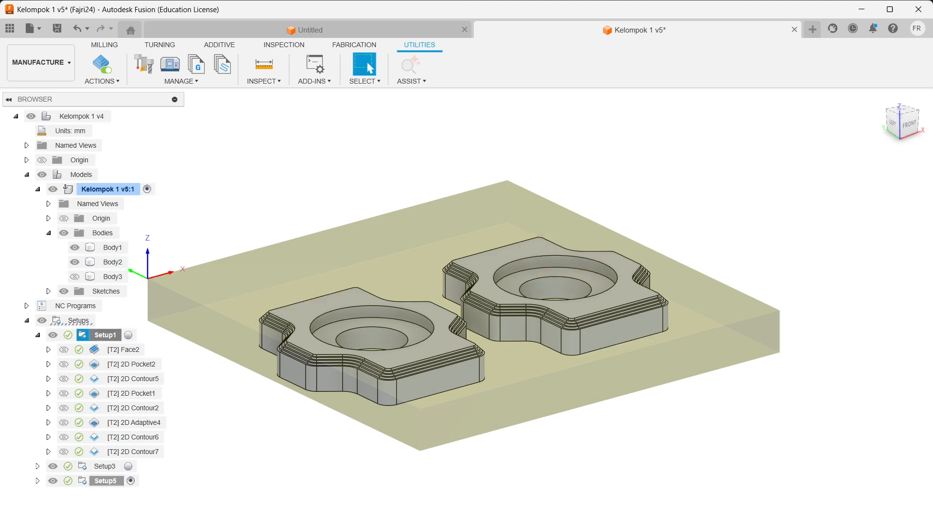
left_click(99, 350)
right_click(103, 350)
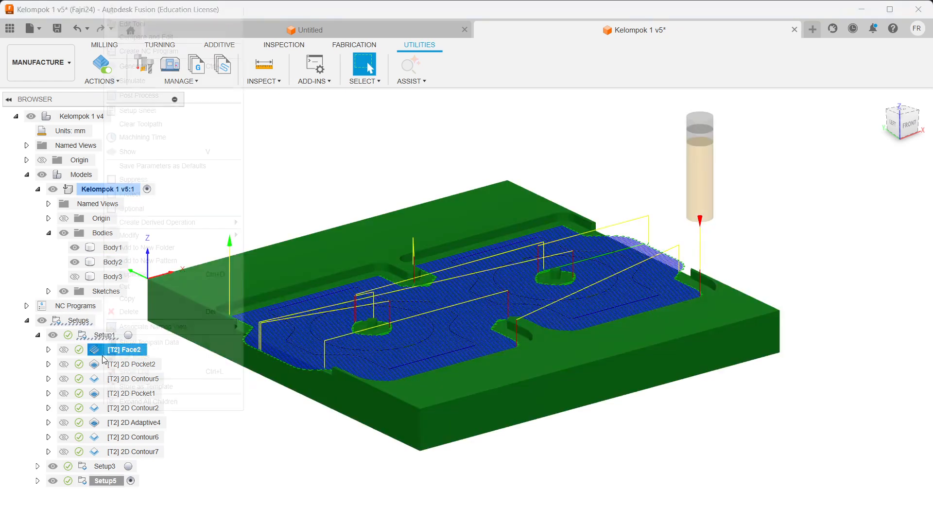
left_click(125, 10)
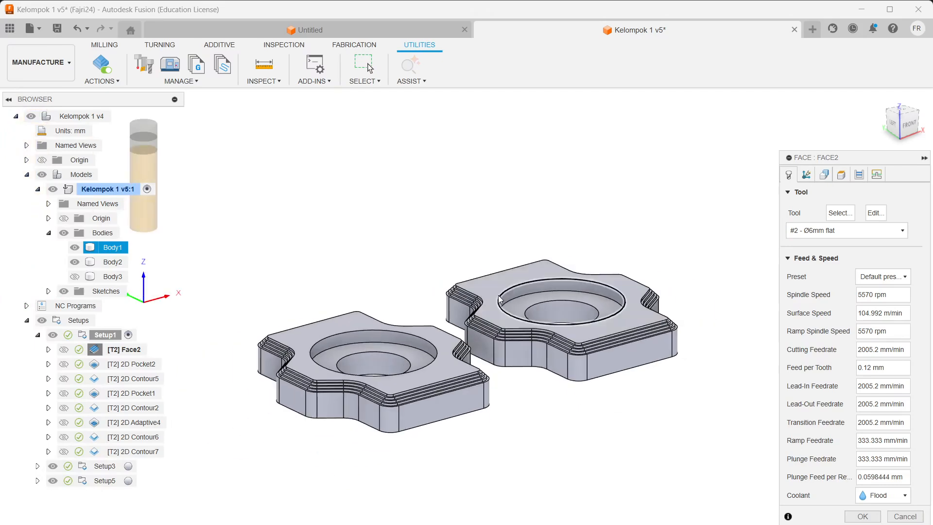
scroll(502, 300, "up", 3)
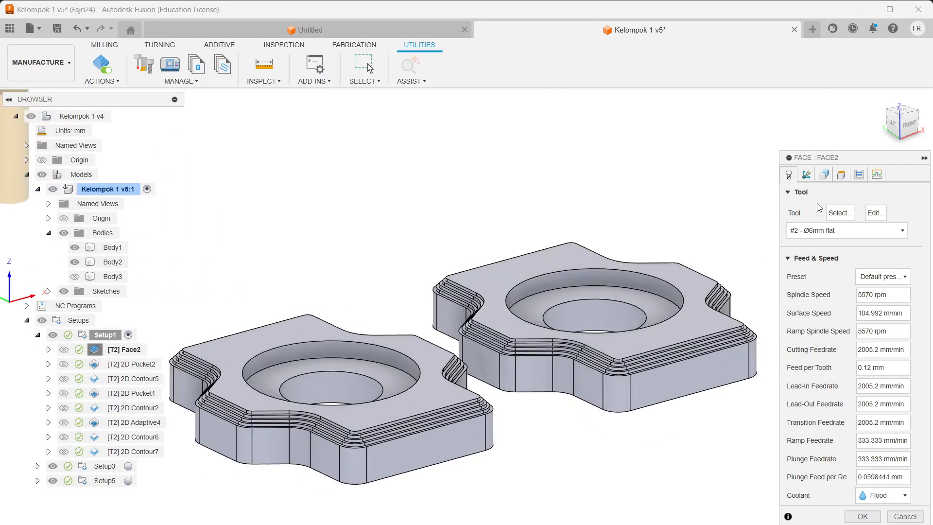
left_click(844, 214)
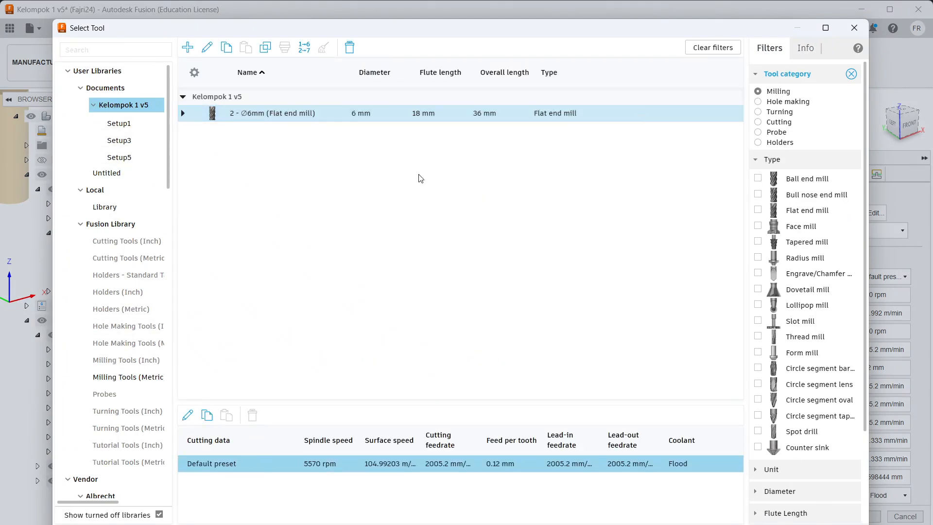
Step: Review the 6 mm flat end mill's Cutter and Cutting data tabs, then accept and keep it
right_click(392, 116)
left_click(414, 131)
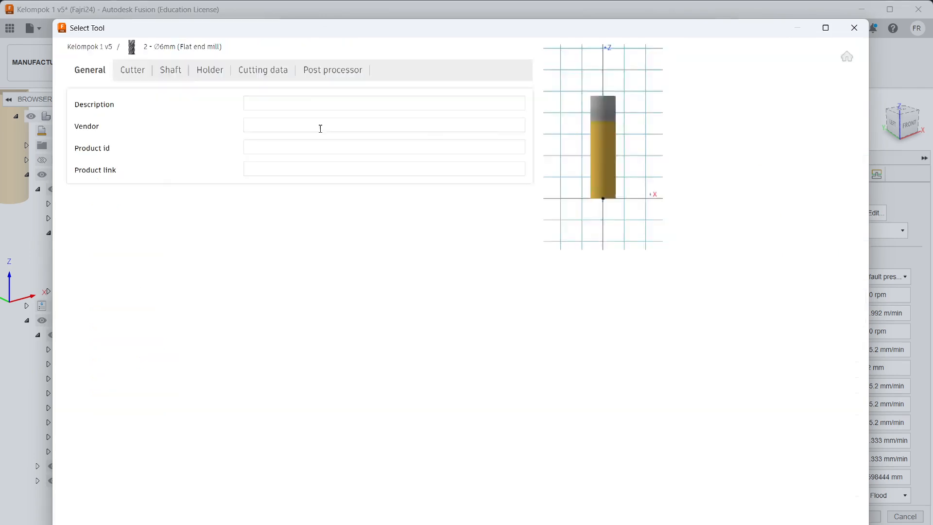
left_click(141, 78)
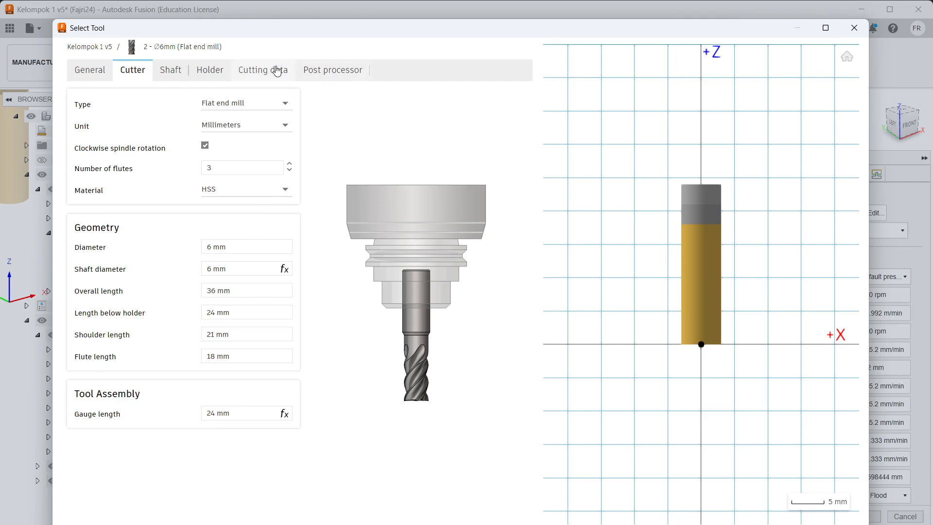
left_click(266, 69)
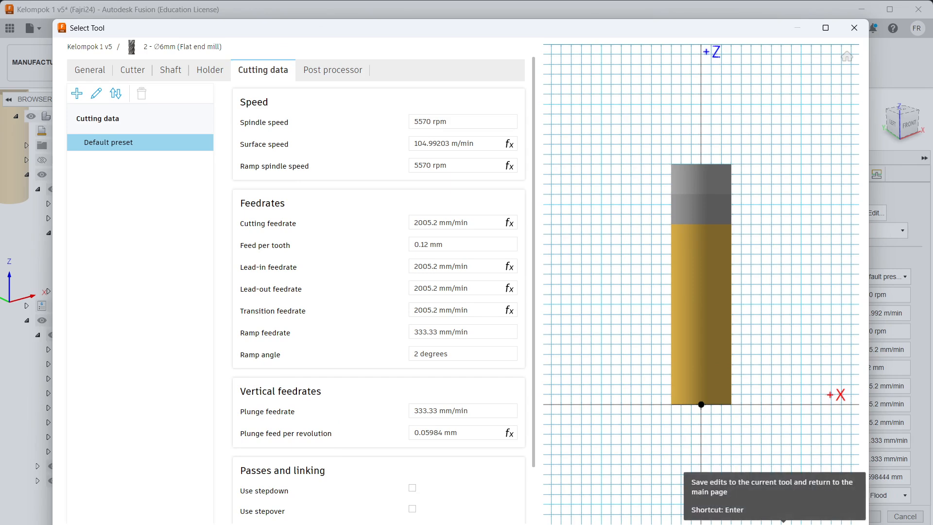
left_click(784, 522)
left_click(783, 524)
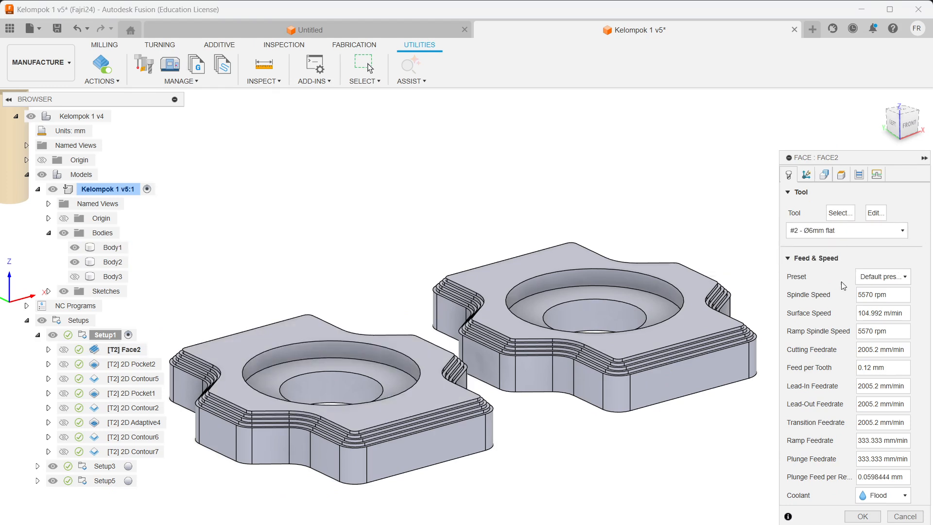
Step: Enter 1000 mm/min as Face2's cutting feedrate and view its stock contour selections
left_click(862, 350)
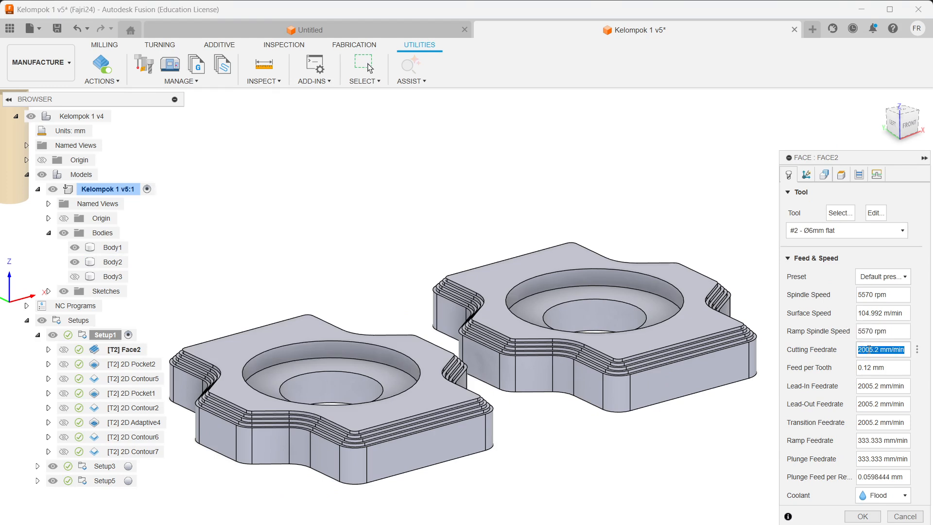
type("1000")
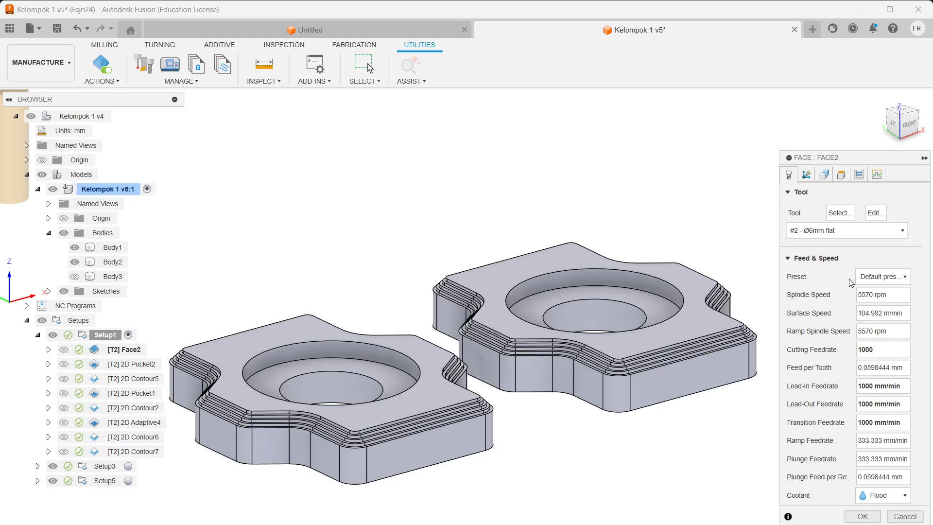
left_click(825, 174)
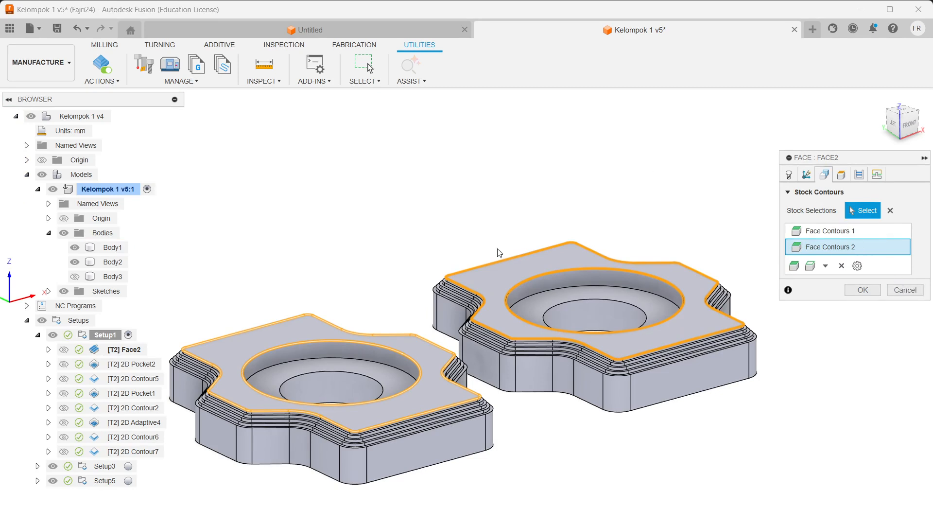
Step: Pick both parts' top faces as stock contours, then cancel the Face2 edits
left_click(264, 332)
left_click(506, 273)
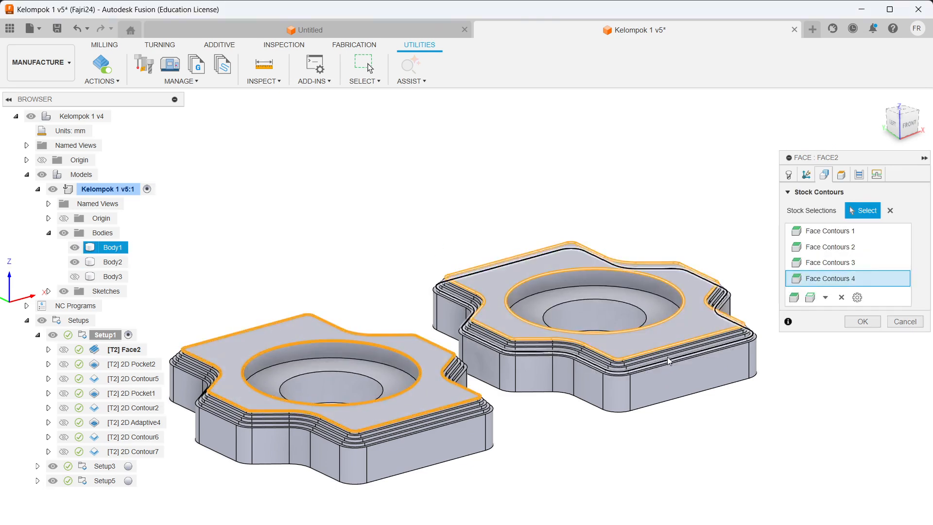
middle_click_drag(339, 374, 530, 447, "shift")
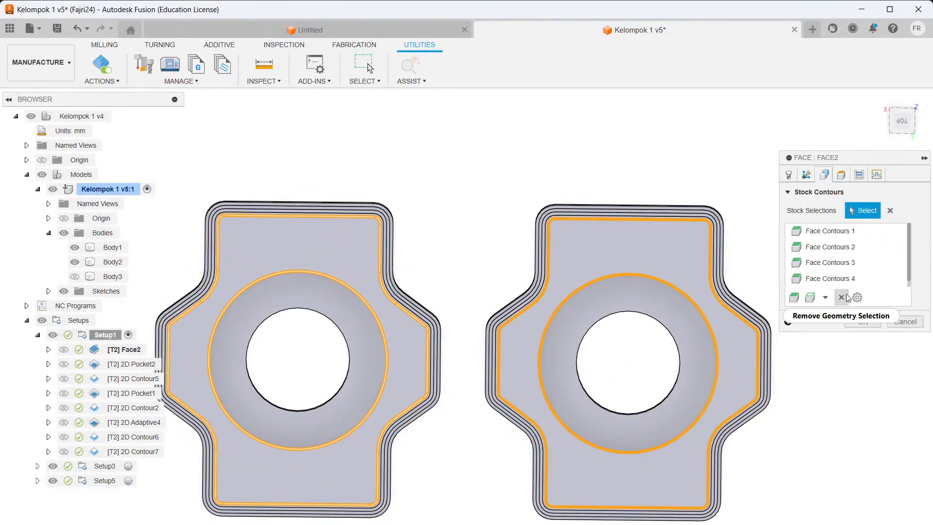
key("Return")
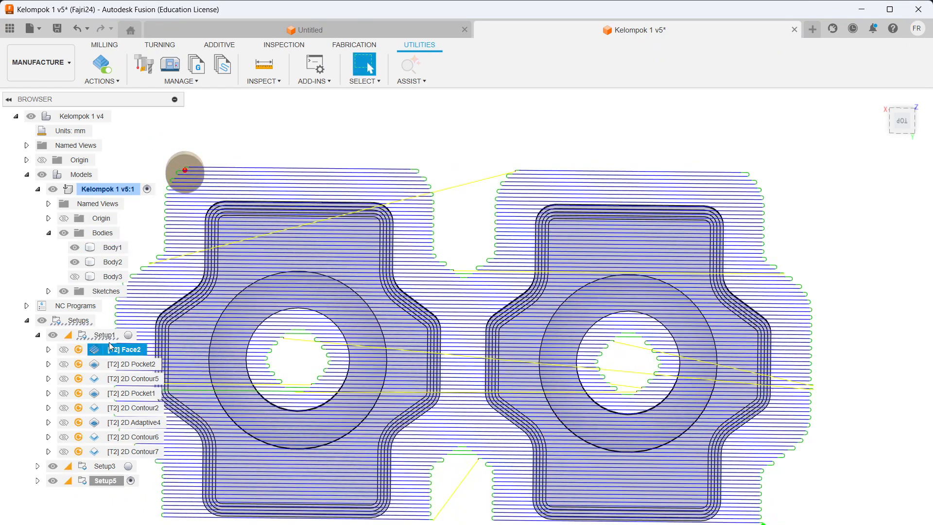
Step: Reopen Face2, review its Geometry, Heights, Passes and Linking settings, and regenerate the toolpath
right_click(121, 351)
left_click(142, 9)
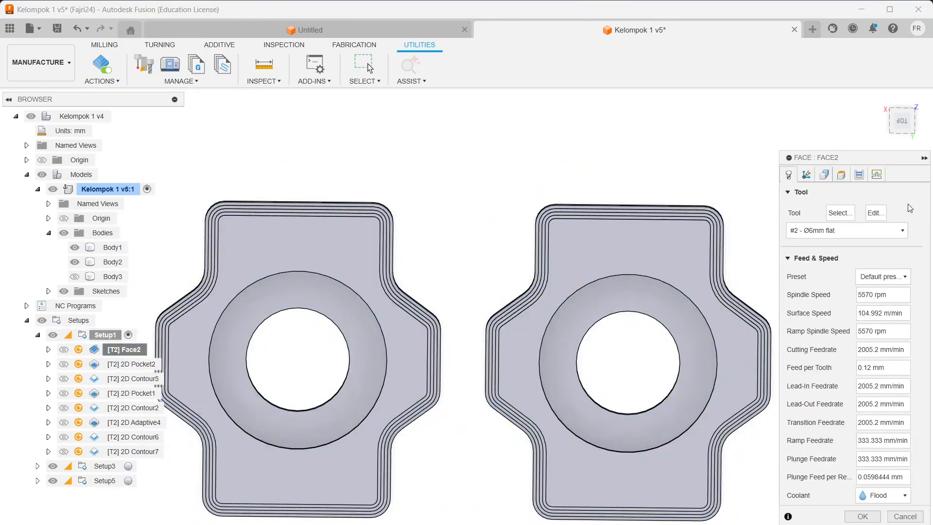
left_click(825, 176)
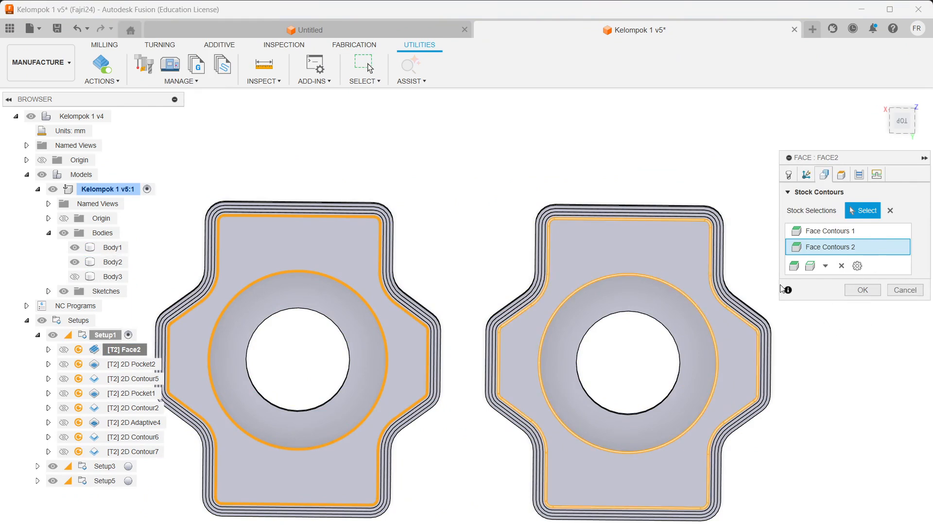
left_click(841, 175)
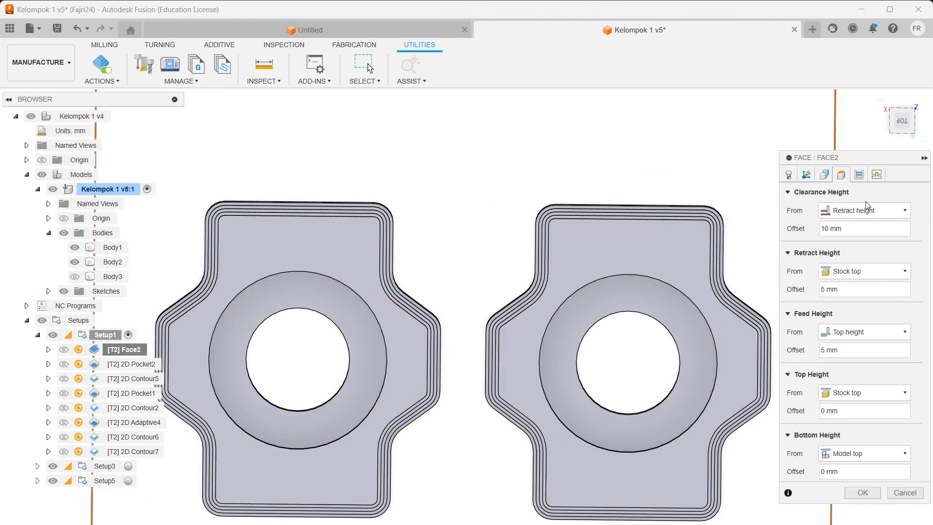
left_click(825, 175)
left_click(842, 175)
left_click(860, 176)
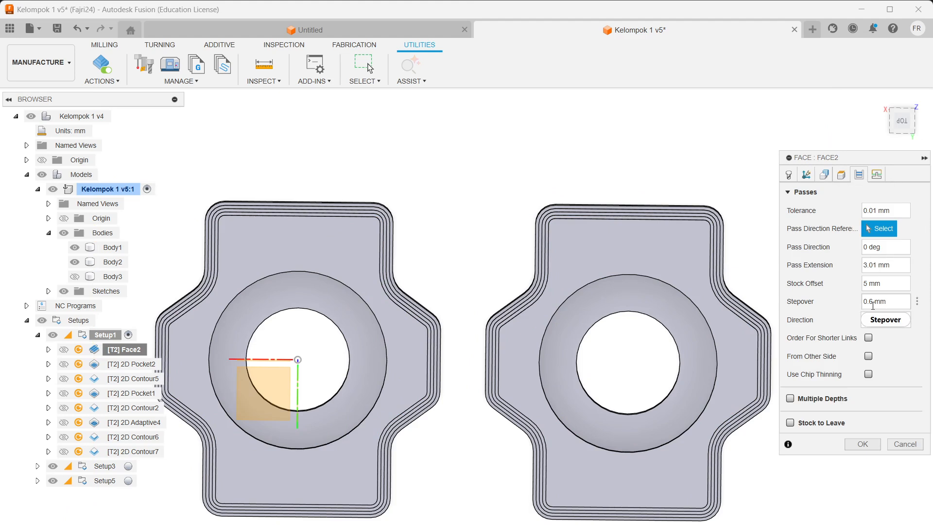
left_click(877, 174)
scroll(930, 339, "up", 2)
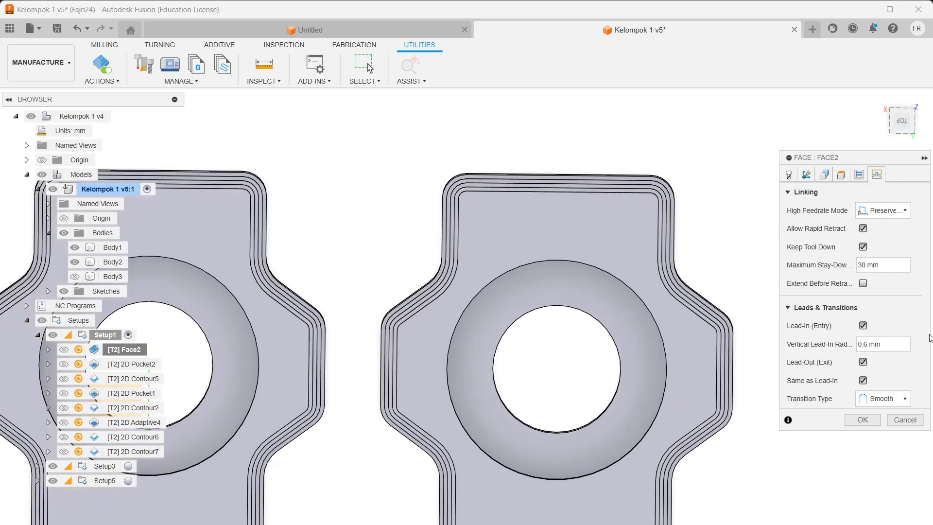
left_click(863, 419)
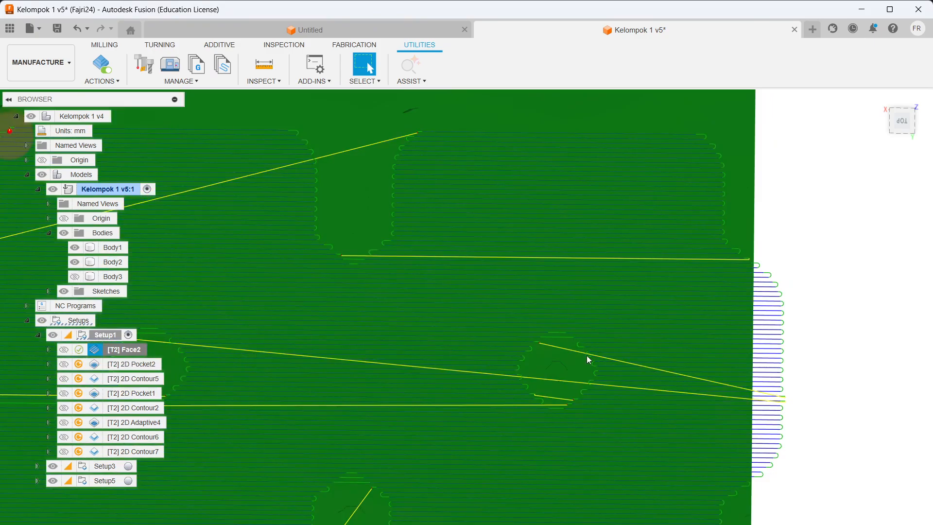
Step: Inspect the regenerated facing toolpath at an angle and select 2D Pocket2 in the browser
scroll(587, 356, "up", 2)
scroll(587, 356, "down", 5)
middle_click_drag(586, 323, 686, 307, "shift")
left_click(681, 271)
scroll(380, 270, "up", 3)
scroll(389, 267, "down", 4)
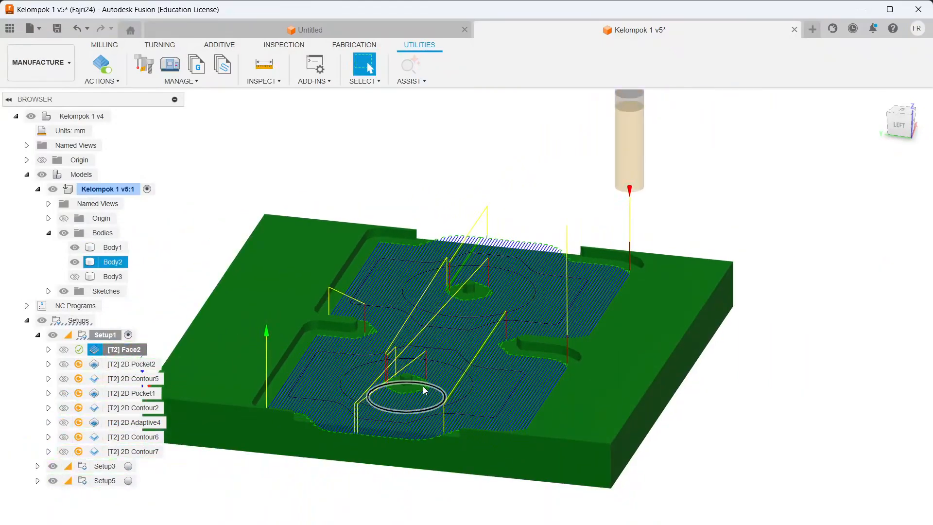
left_click(131, 368)
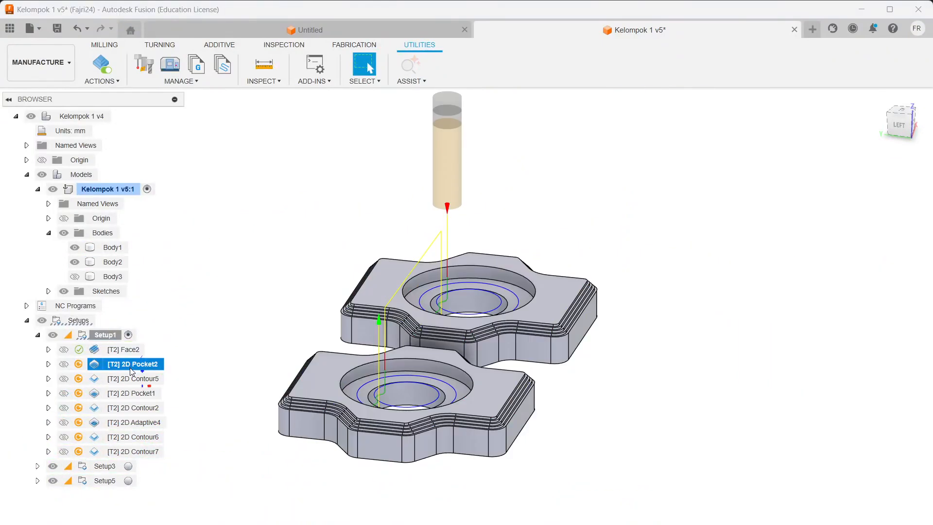
Step: Edit 2D Pocket2 and inspect its Pockets 1 and Pockets 2 geometry selections
right_click(131, 372)
left_click(151, 20)
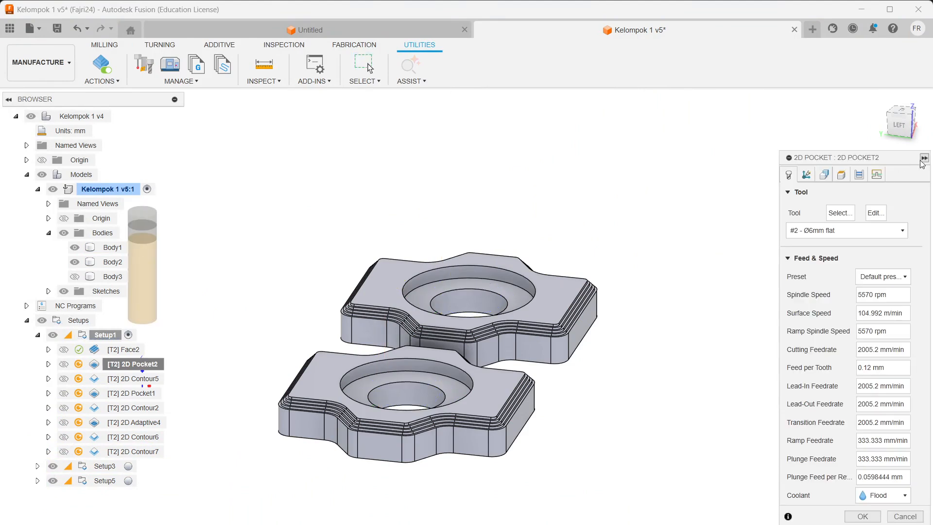
left_click(822, 176)
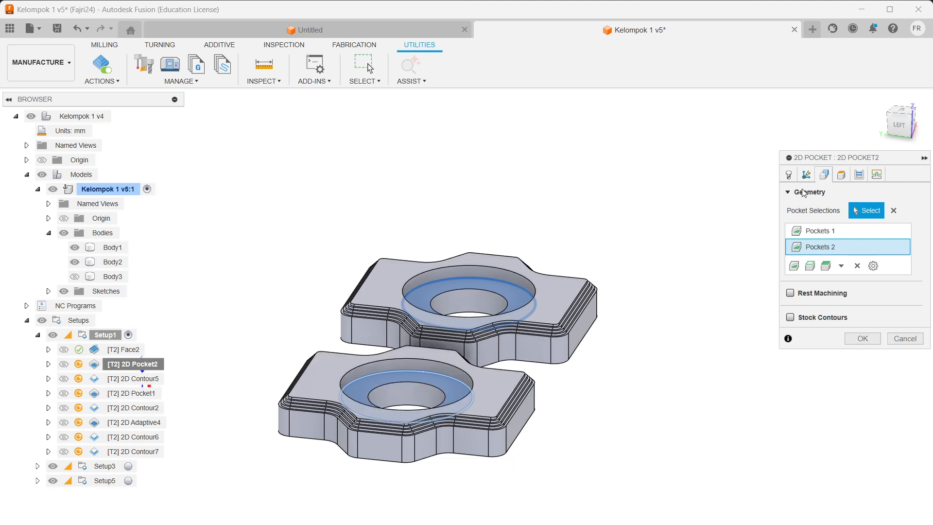
scroll(413, 385, "up", 10)
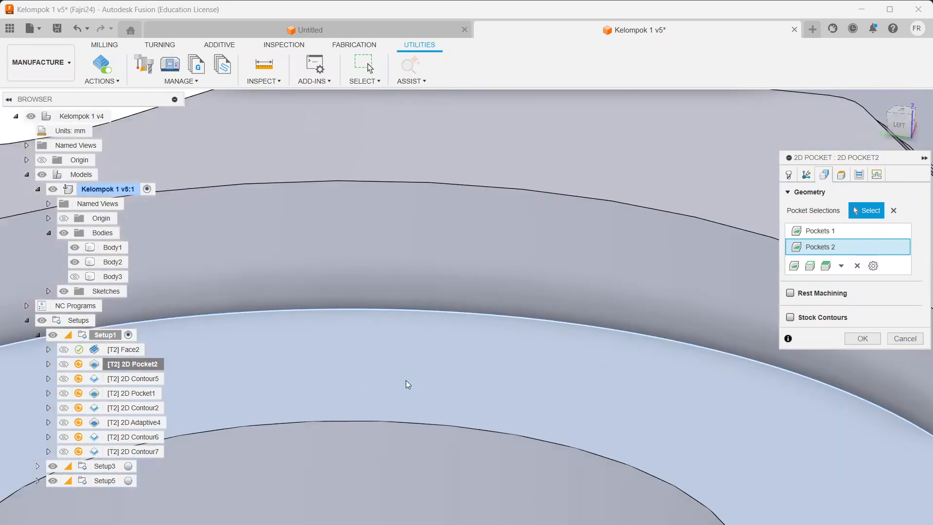
left_click(408, 383)
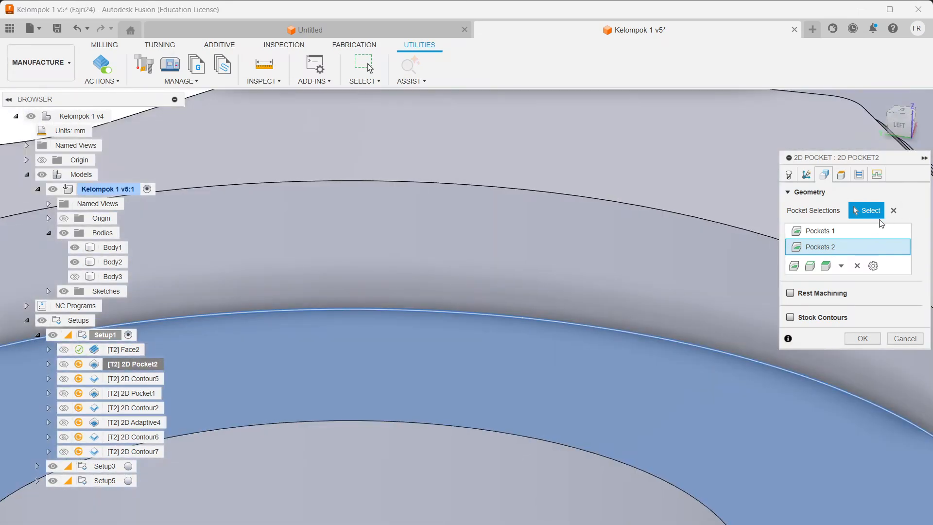
left_click(846, 232)
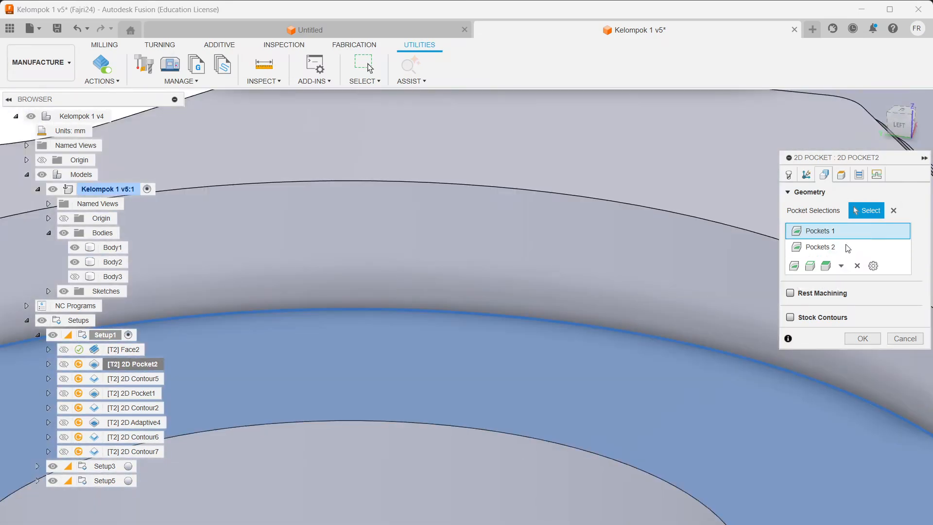
left_click(821, 247)
scroll(622, 262, "down", 10)
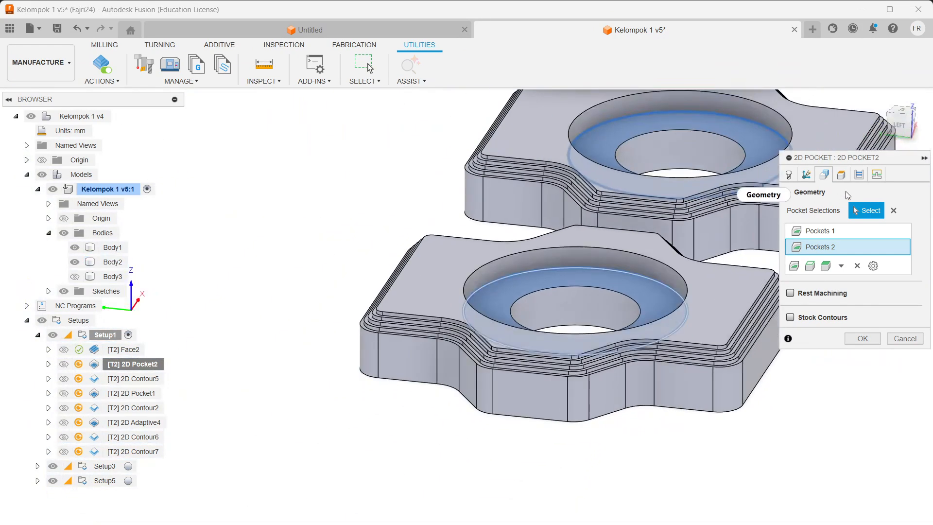
Step: Set 2D Pocket2's cutting feedrate to 1000 mm/min
left_click(789, 175)
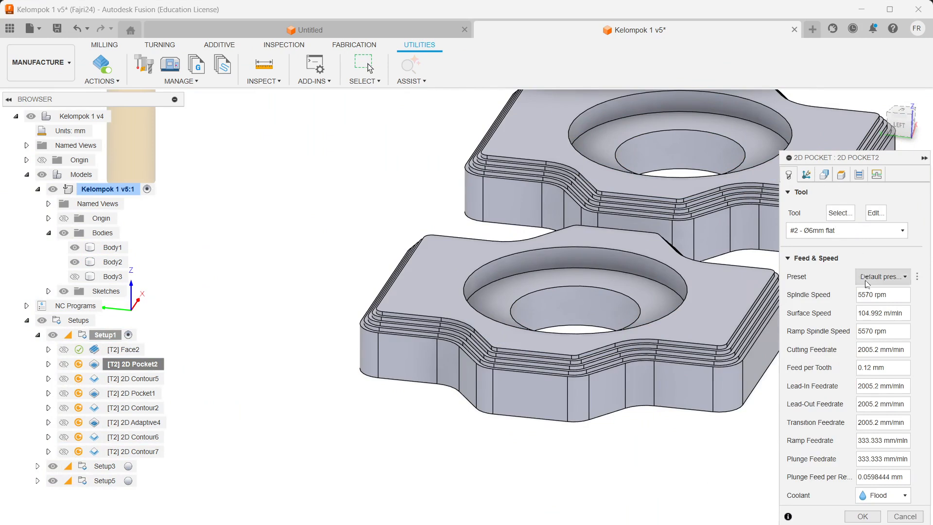
triple_click(866, 354)
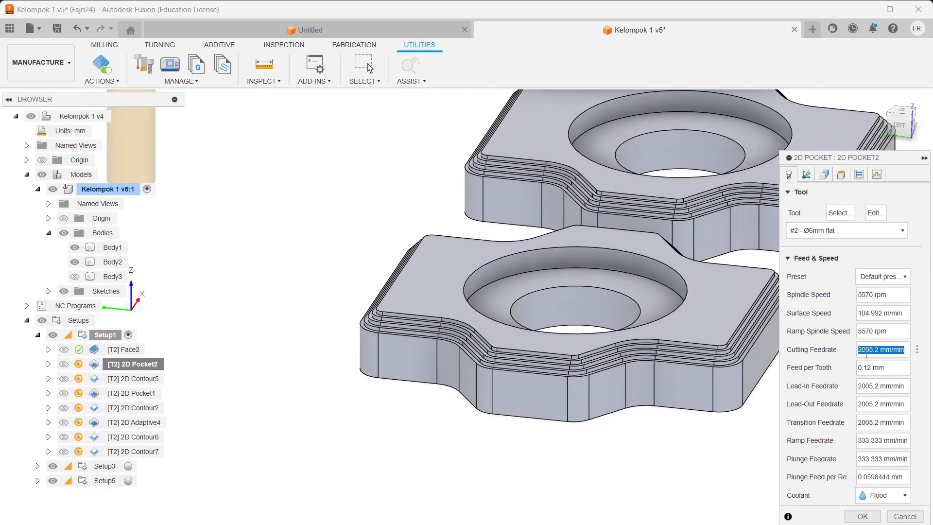
type("1000")
key("Return")
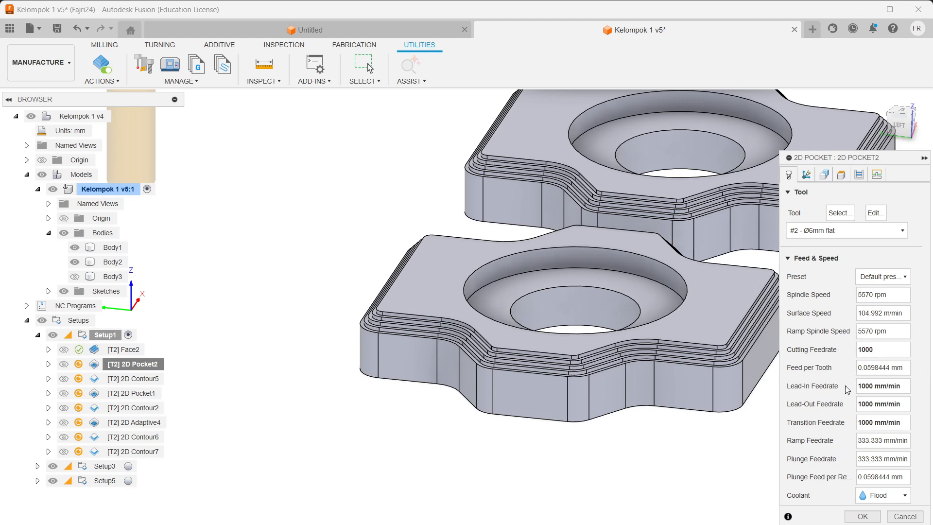
Step: Review 2D Pocket2's Geometry, Heights, and Passes and stock-to-leave settings
left_click(824, 175)
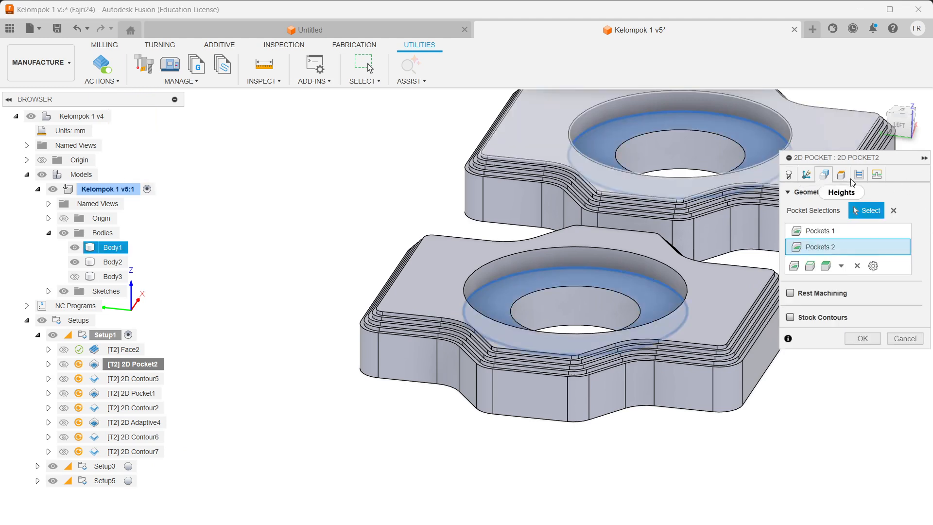
left_click(842, 175)
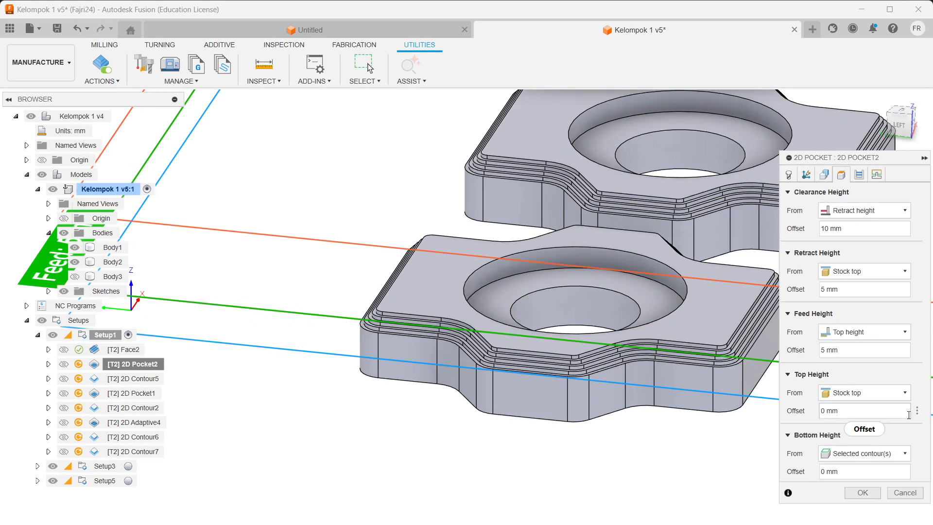
left_click(859, 175)
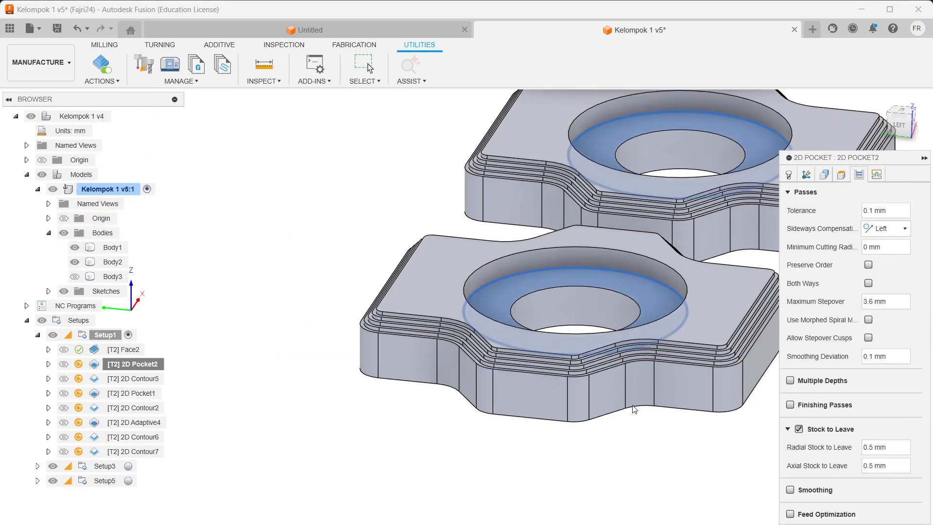
scroll(579, 334, "up", 5)
scroll(601, 275, "down", 3)
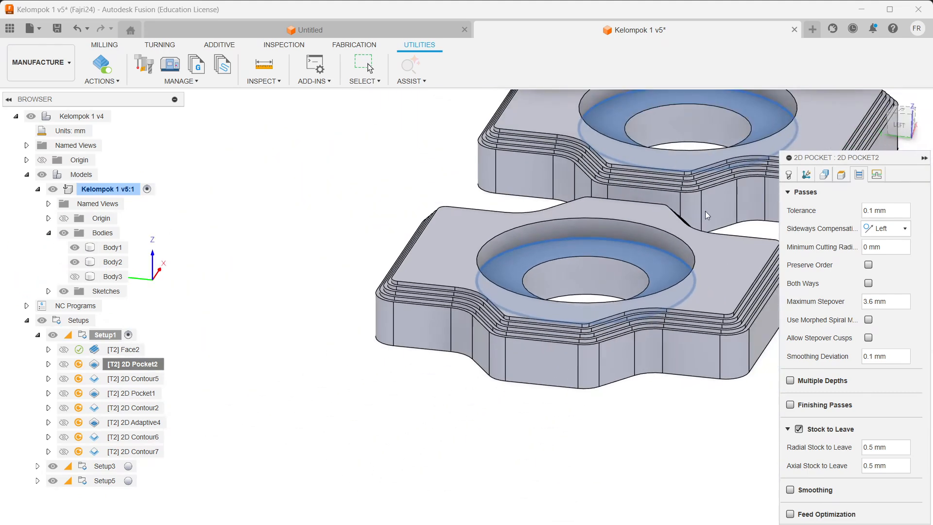
scroll(705, 200, "down", 2)
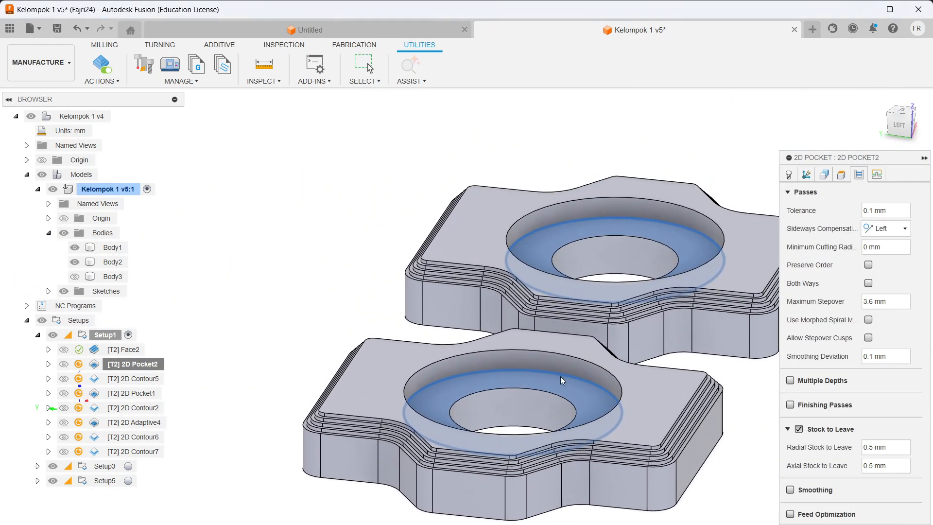
scroll(561, 376, "up", 5)
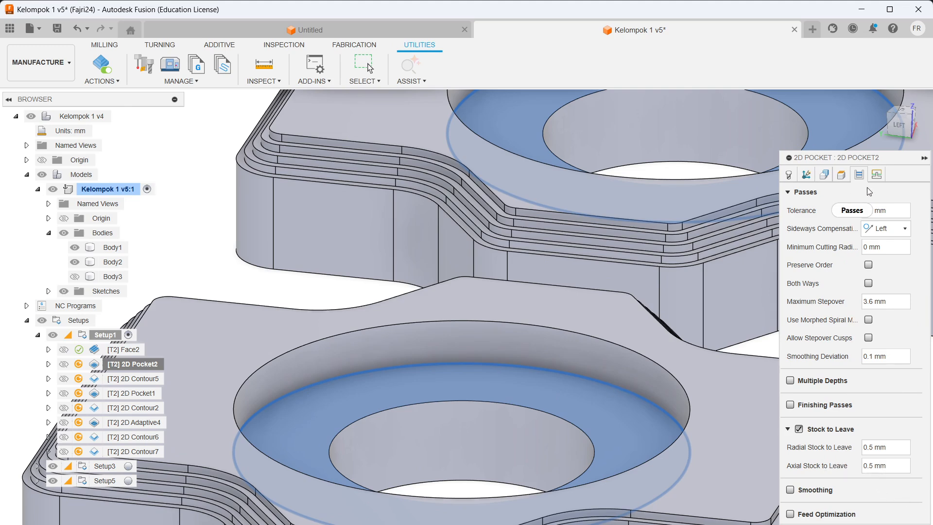
Step: Check the helix ramp under Linking and accept to regenerate the pocket toolpath
left_click(877, 175)
scroll(802, 464, "down", 3)
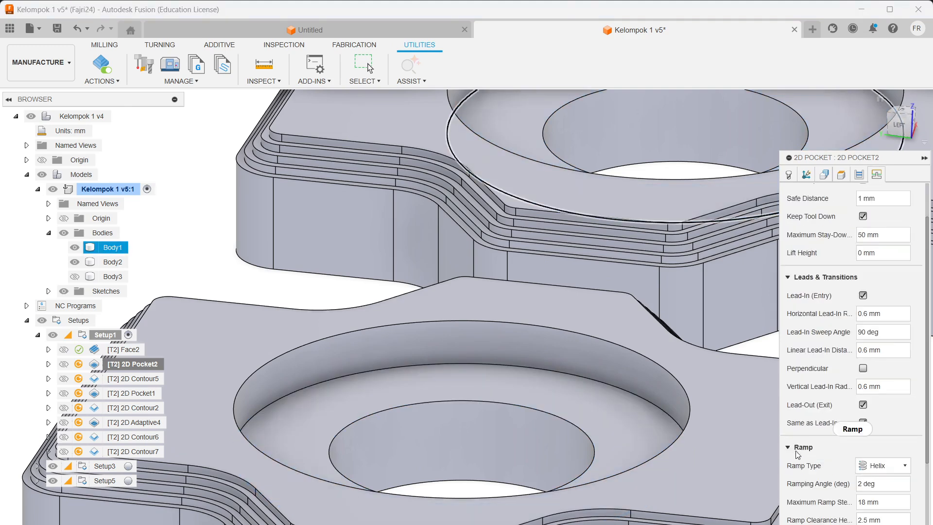
scroll(802, 466, "down", 2)
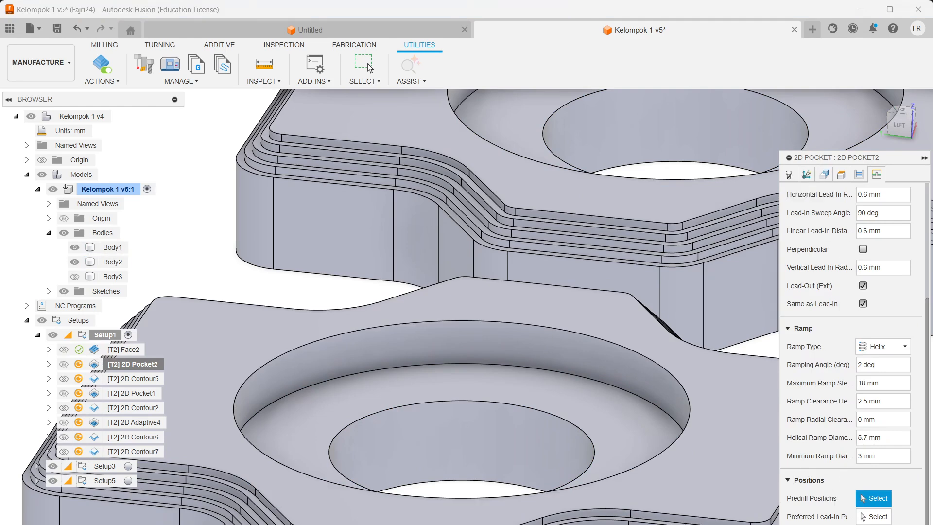
left_click(871, 524)
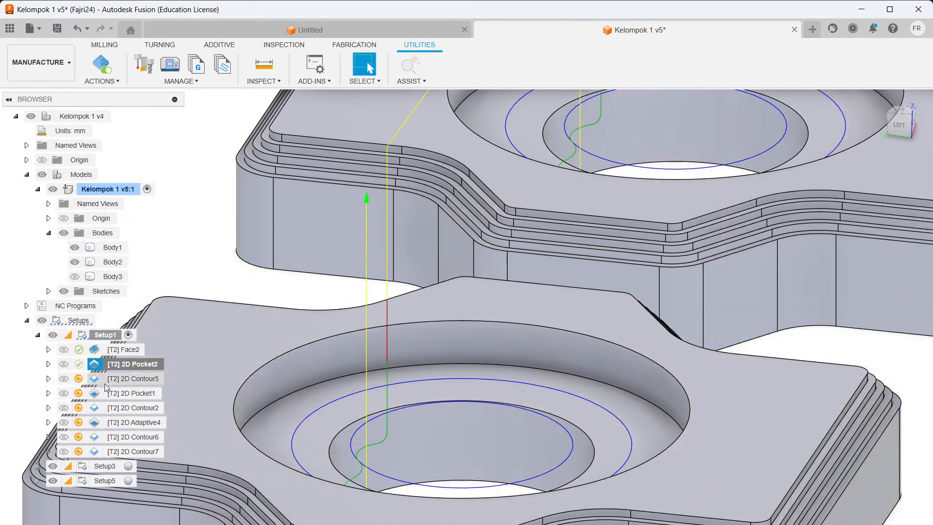
Step: Select the 2D Contour5 operation and open it for editing
scroll(536, 321, "up", 3)
scroll(536, 321, "down", 5)
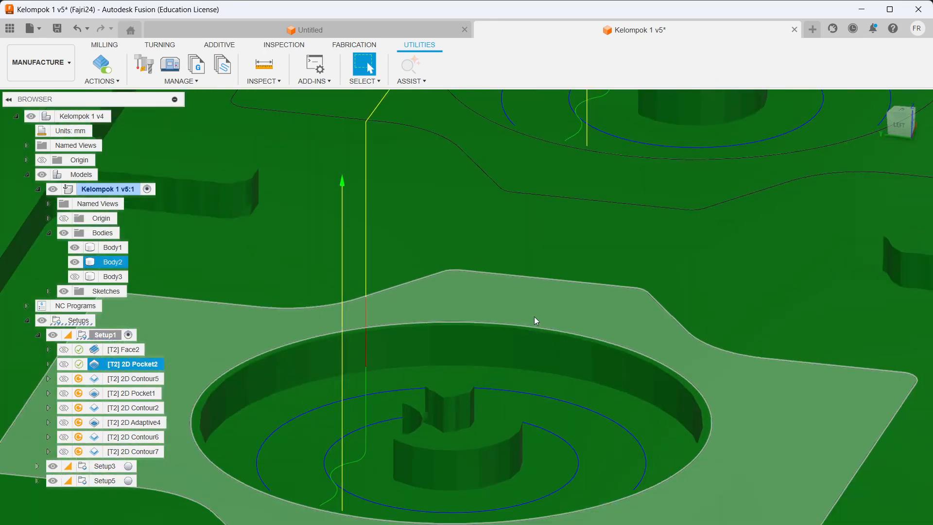
scroll(712, 105, "down", 2)
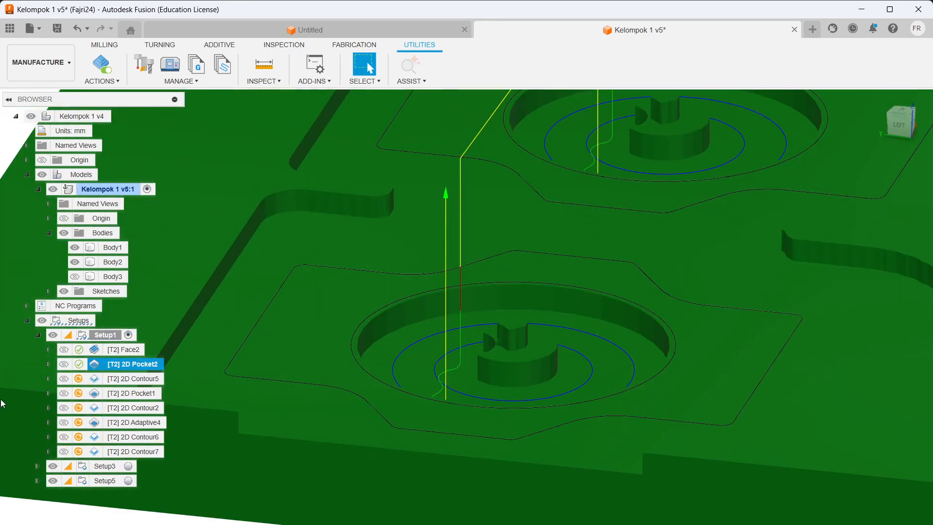
left_click(132, 383)
scroll(535, 348, "up", 3)
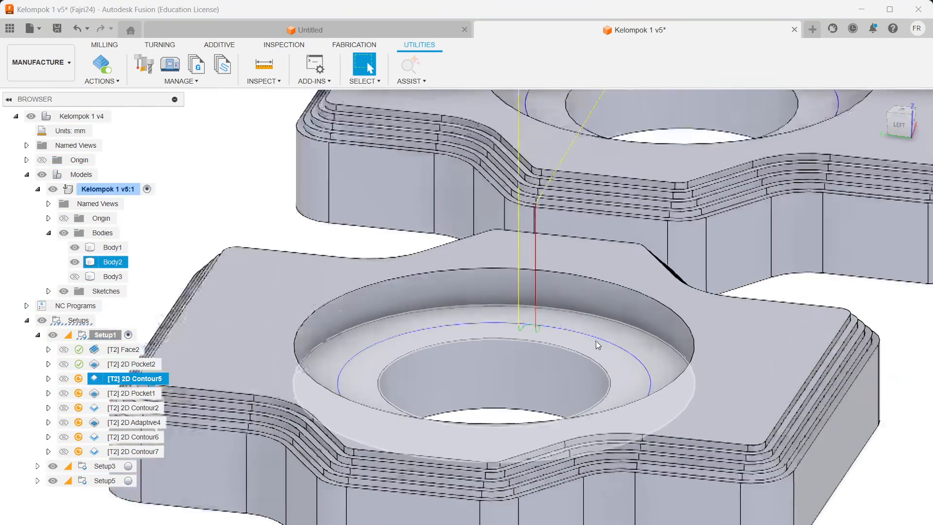
scroll(617, 321, "down", 1)
right_click(132, 379)
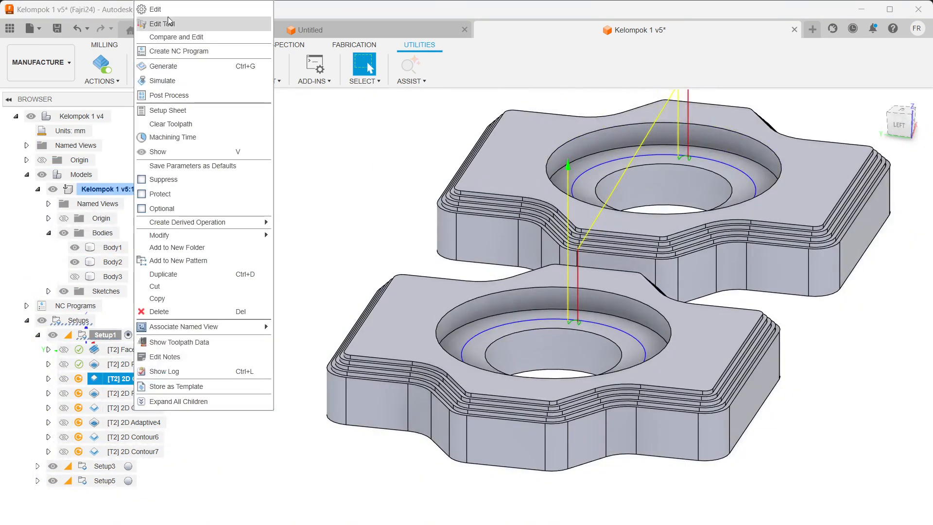
left_click(189, 13)
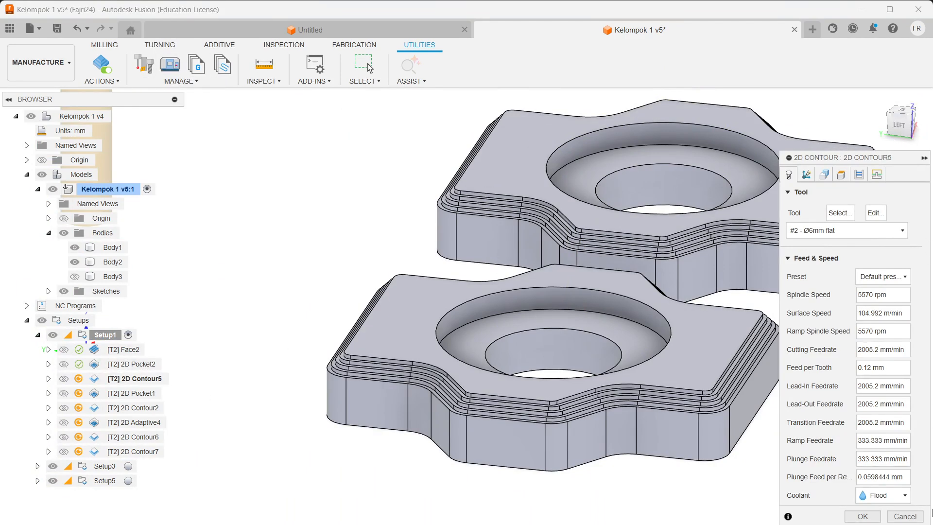
Step: Cancel the edit, switch to the Milling tab, and reopen 2D Contour5's settings
left_click(905, 516)
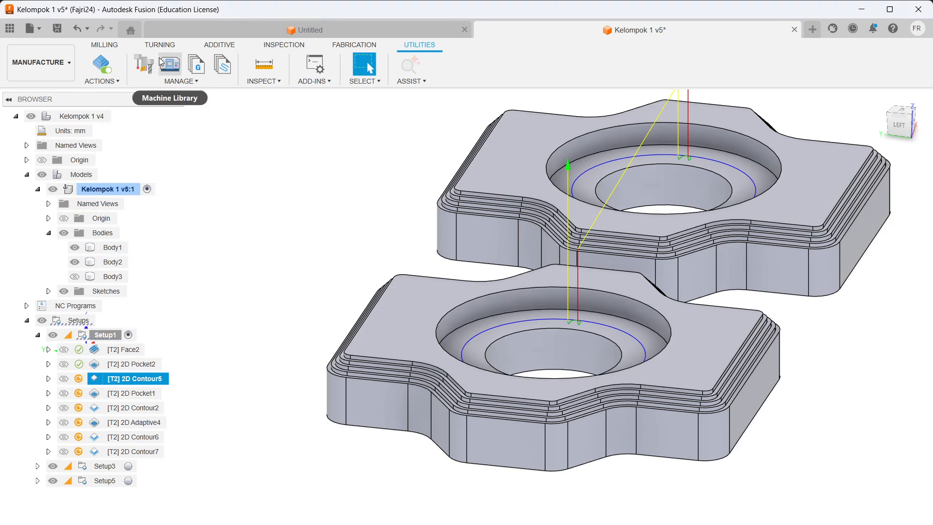
left_click(119, 47)
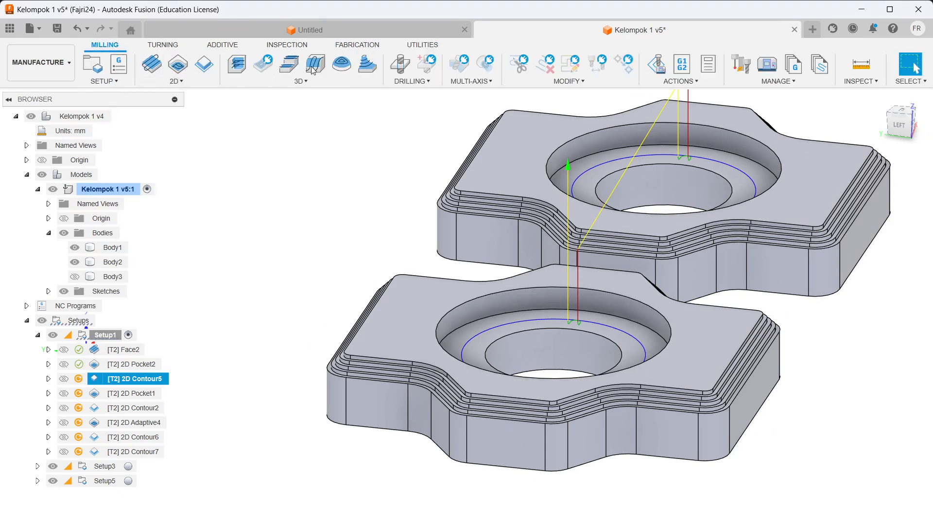
right_click(131, 379)
left_click(160, 8)
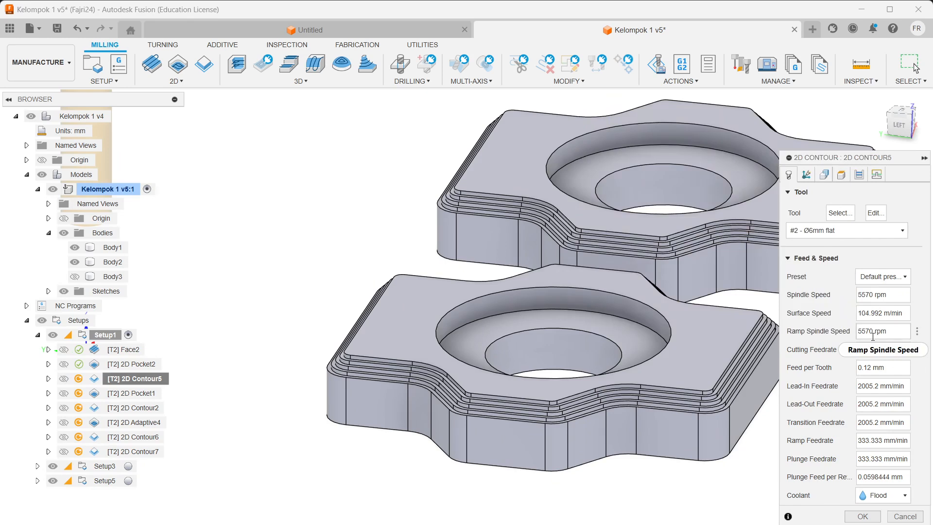
Step: Review 2D Contour5's selected chains and height settings, then return to the tool settings
left_click(808, 174)
left_click(824, 176)
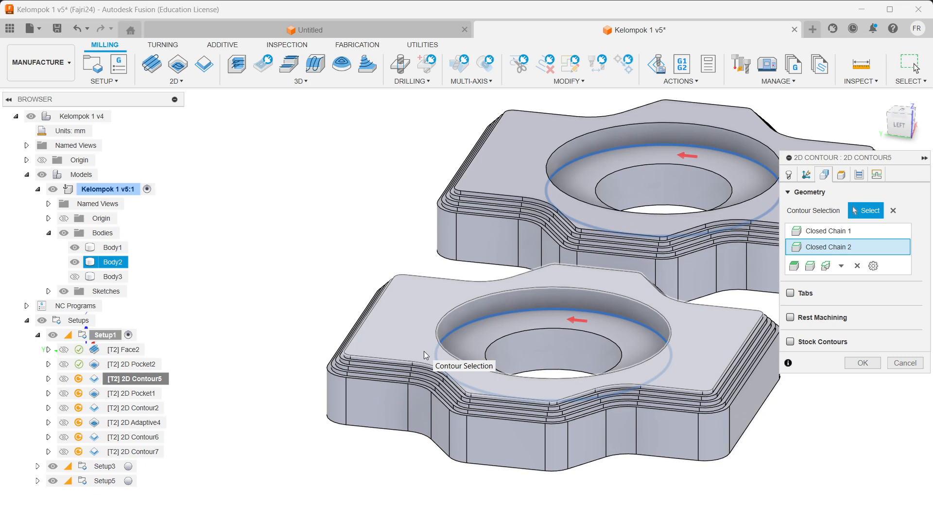
left_click(834, 178)
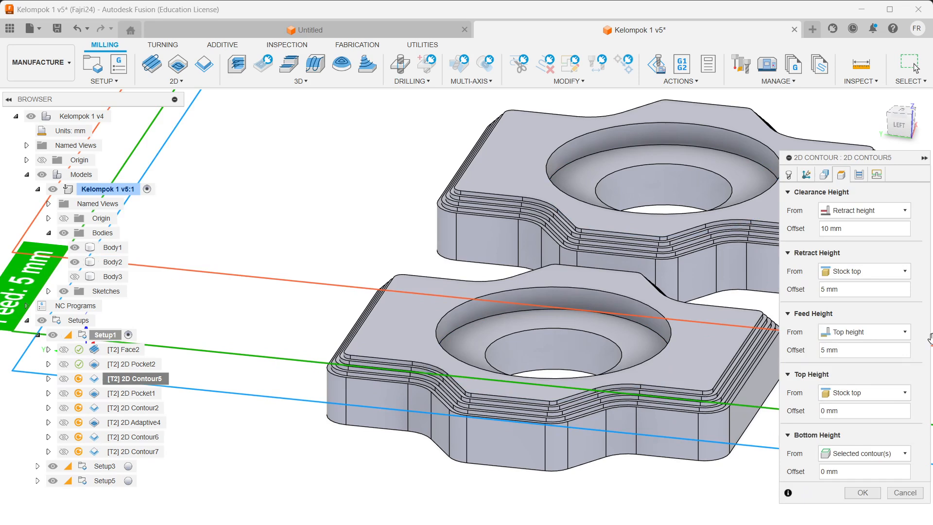
left_click(822, 170)
left_click(806, 175)
left_click(789, 175)
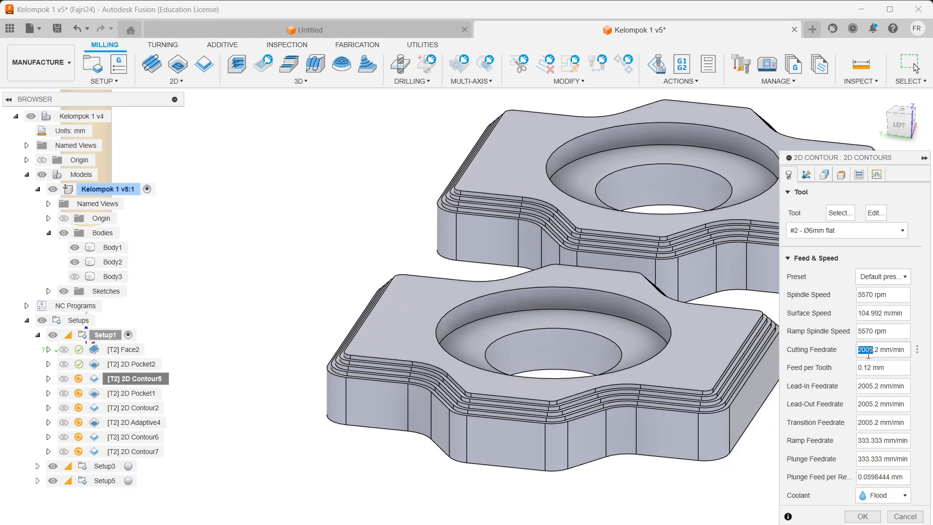
Step: Set the cutting feedrate to 1000 mm/min, check passes and linking, and regenerate the toolpath
type("1000")
key("Return")
left_click(863, 180)
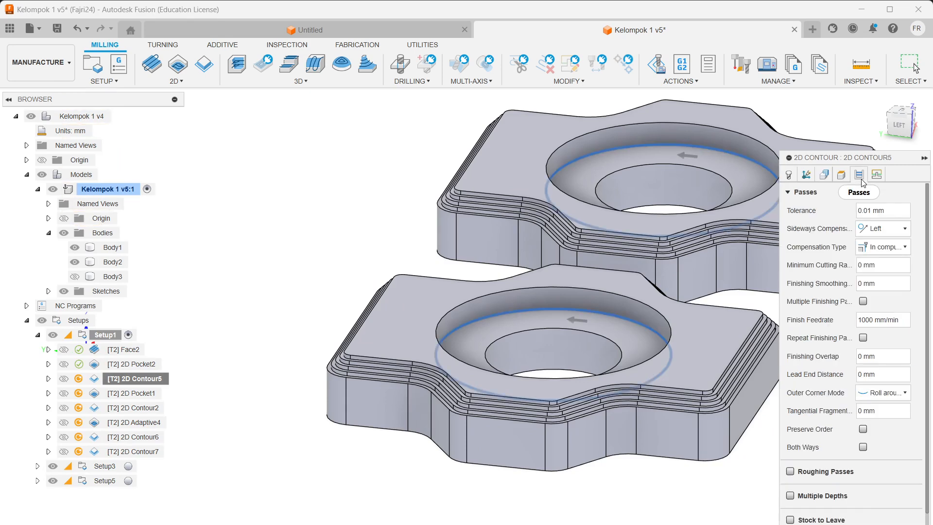
scroll(795, 436, "down", 2)
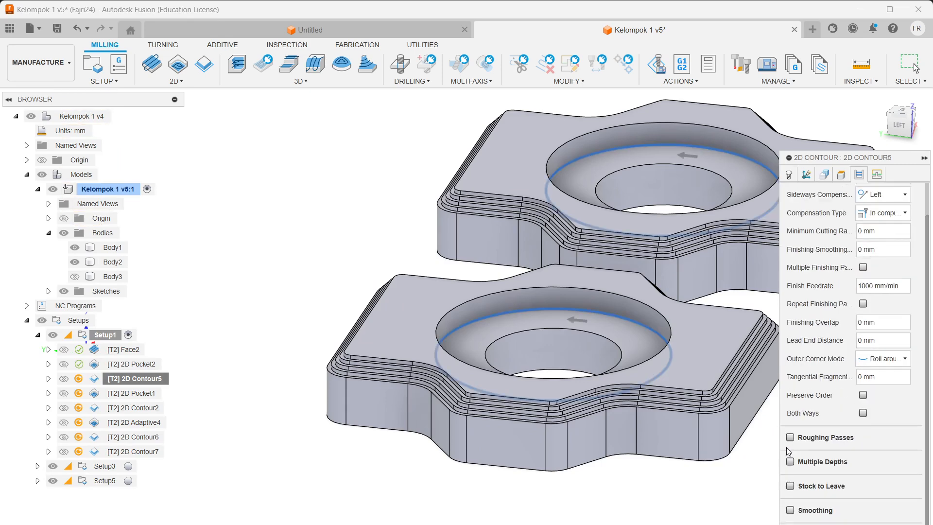
left_click(877, 175)
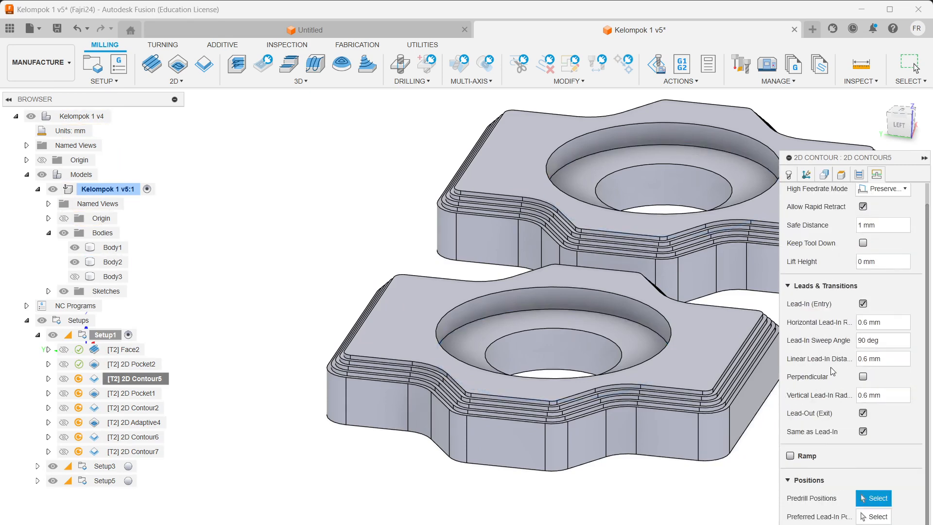
scroll(831, 365, "up", 1)
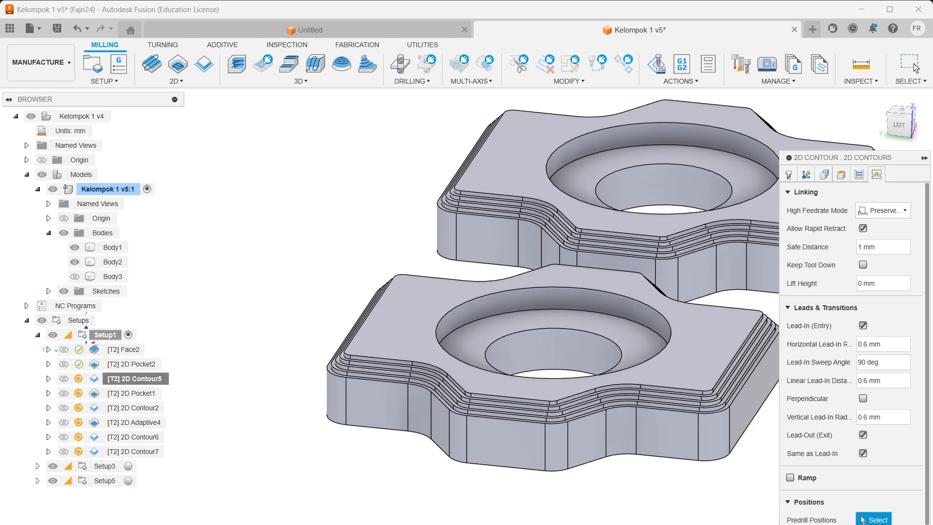
left_click(873, 524)
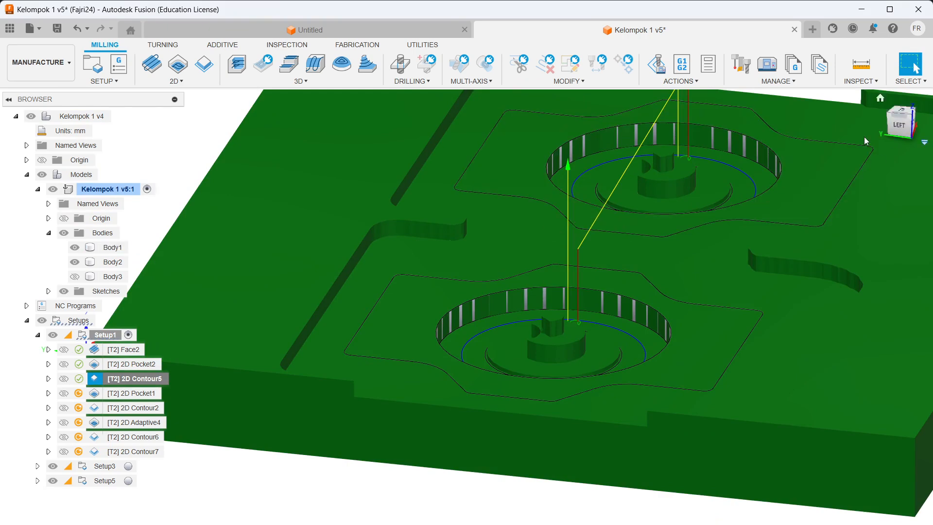
Step: Open 2D Pocket1 for editing and review its selected contour chains
left_click(137, 395)
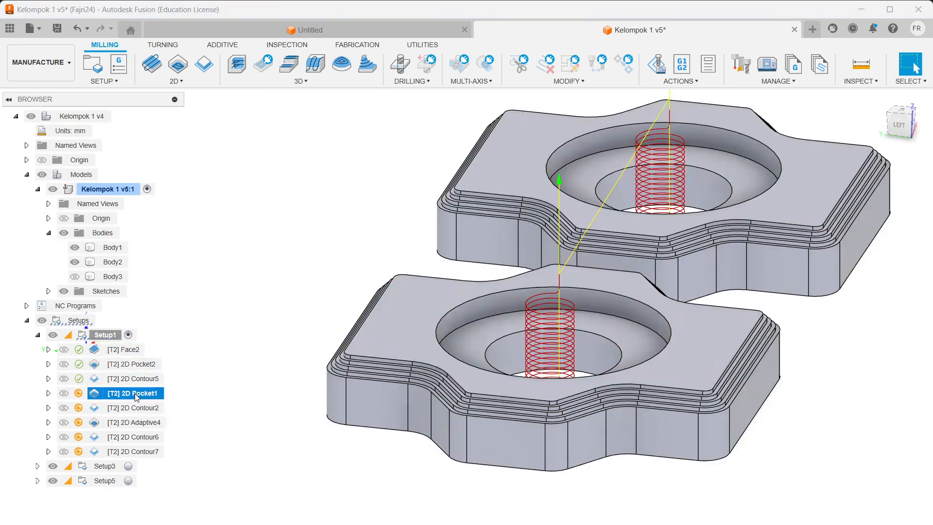
right_click(137, 396)
left_click(228, 8)
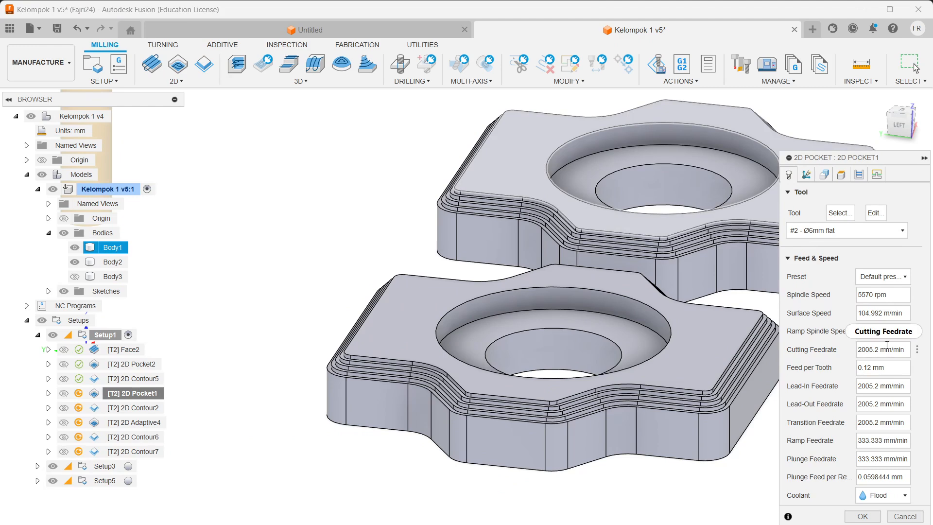
mouse_move(879, 348)
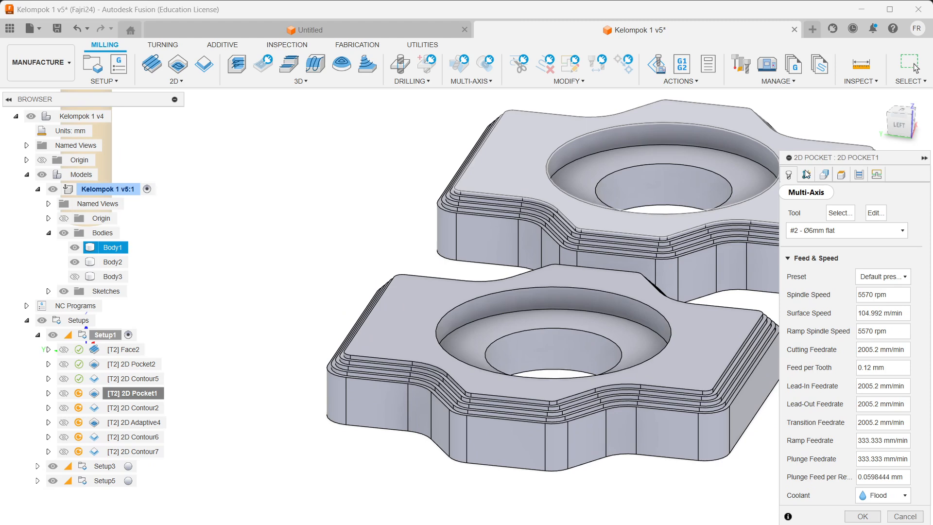
left_click(824, 174)
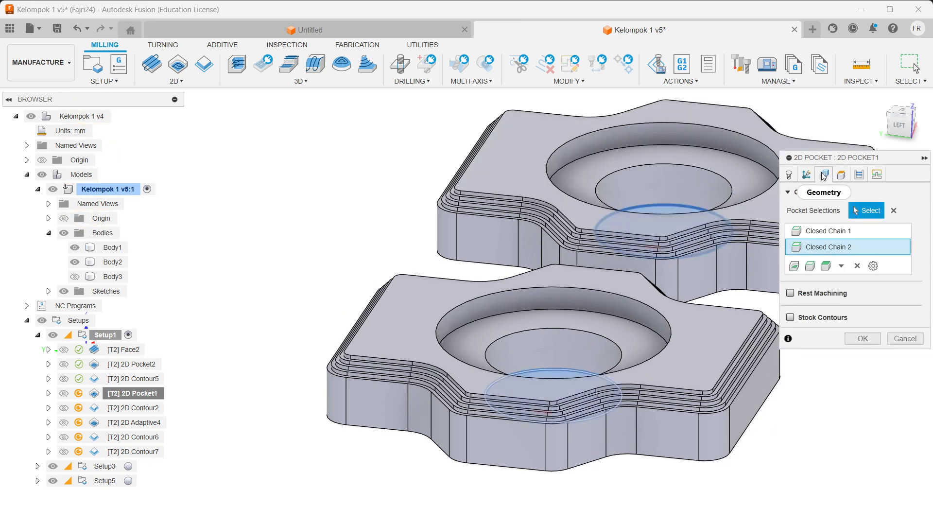
scroll(698, 253, "up", 3)
scroll(616, 310, "up", 4)
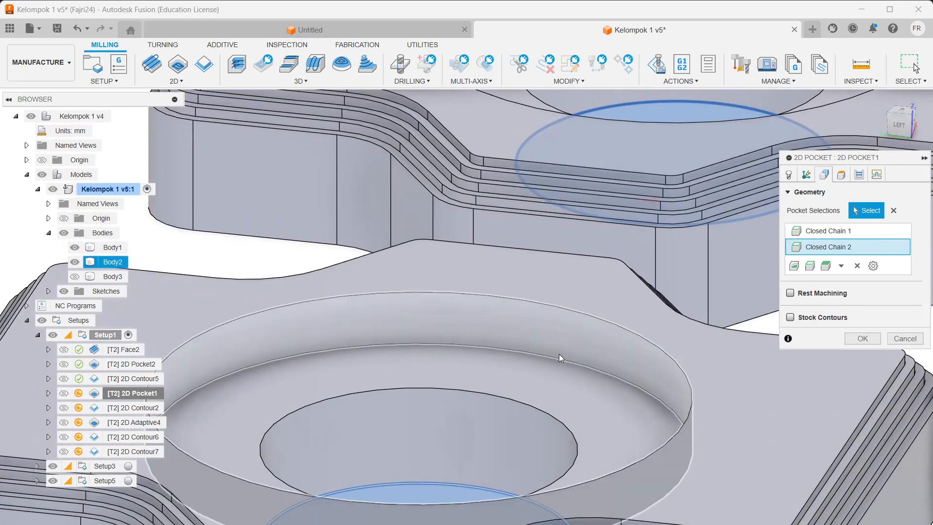
Step: Review 2D Pocket1's heights, passes and linking settings around the bore
middle_click_drag(559, 355, 781, 363, "shift")
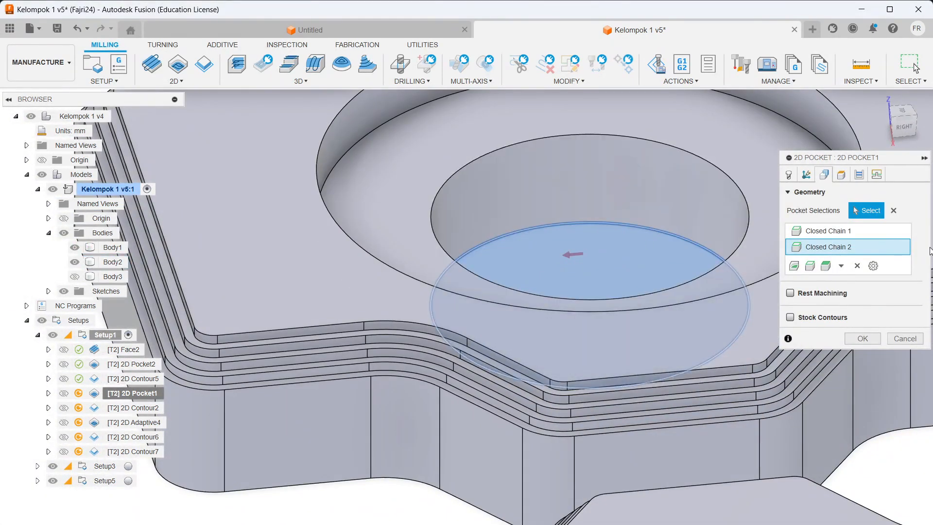
left_click(845, 177)
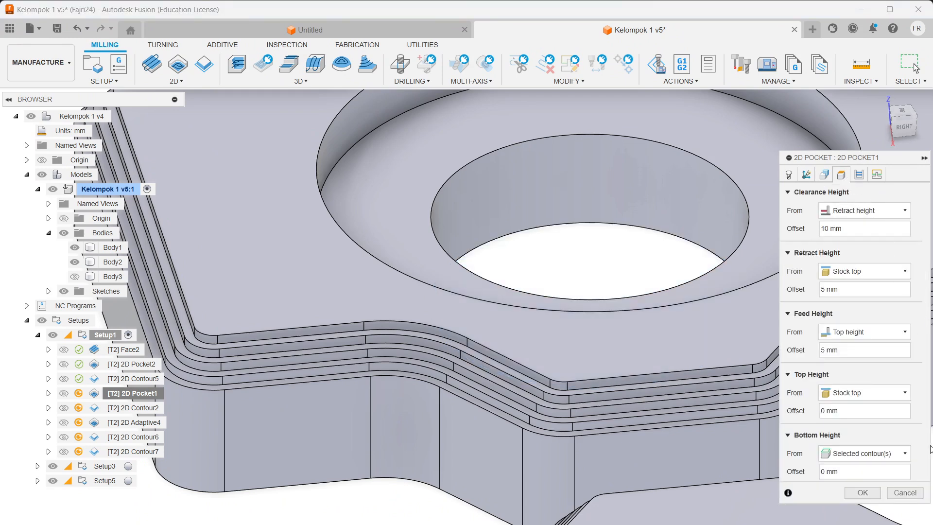
left_click(855, 178)
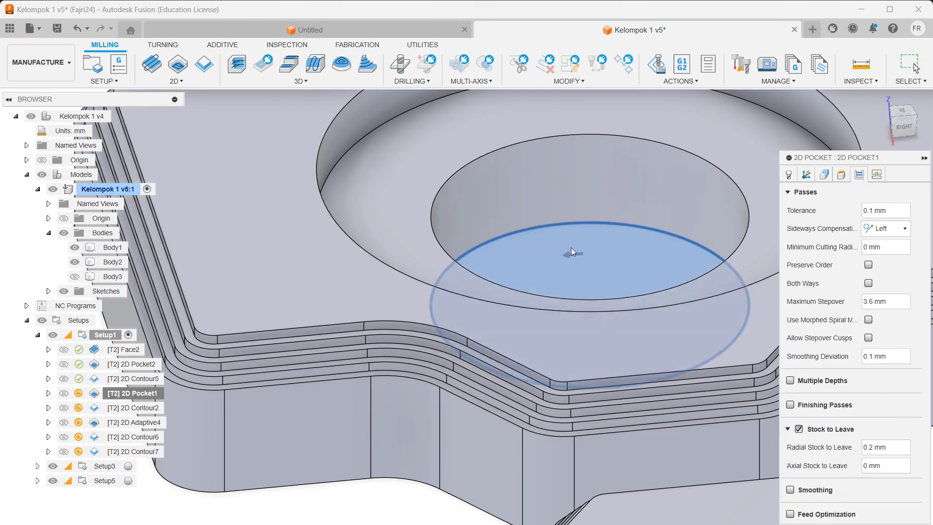
scroll(561, 239, "up", 5)
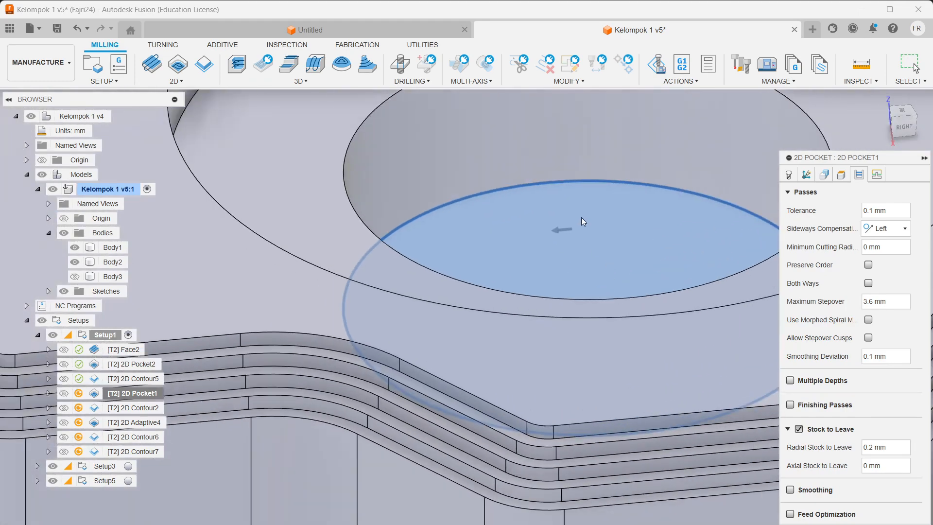
mouse_move(611, 220)
middle_mouse_down("shift")
mouse_move(579, 211)
mouse_move(535, 174)
middle_mouse_up("shift")
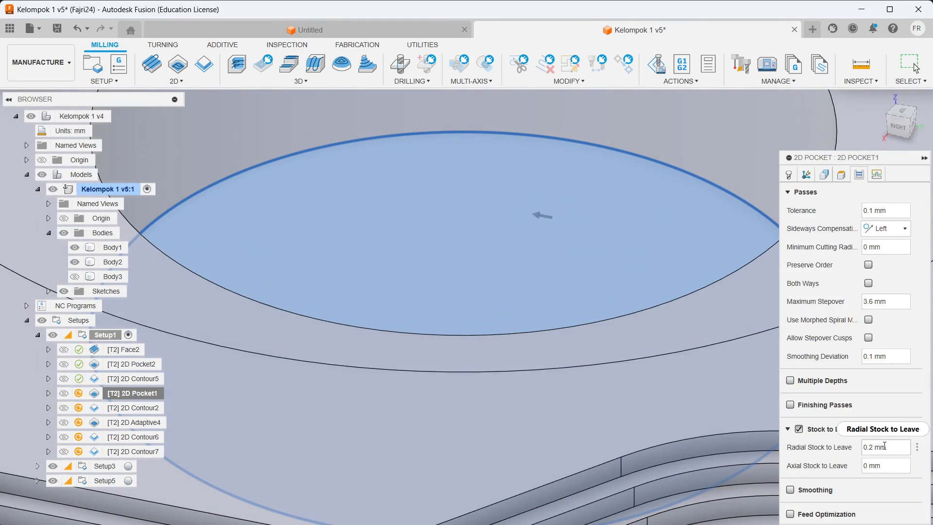
left_click(877, 175)
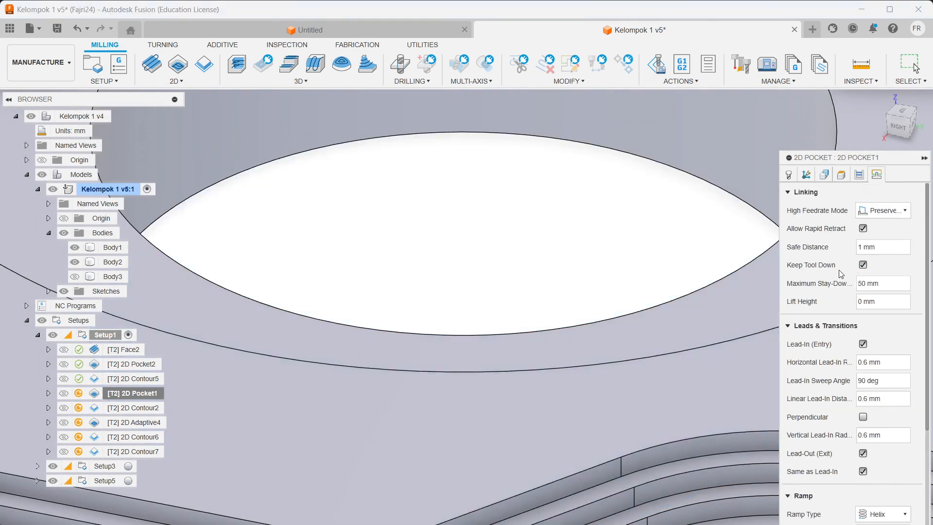
scroll(750, 341, "down", 2)
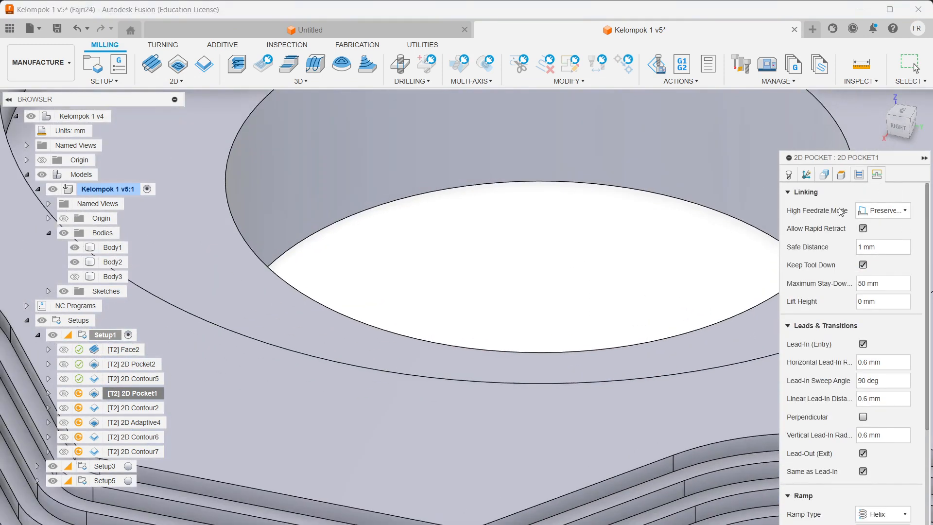
Step: Recheck the tool and chain selections, then regenerate the helical pocket toolpath
left_click(806, 175)
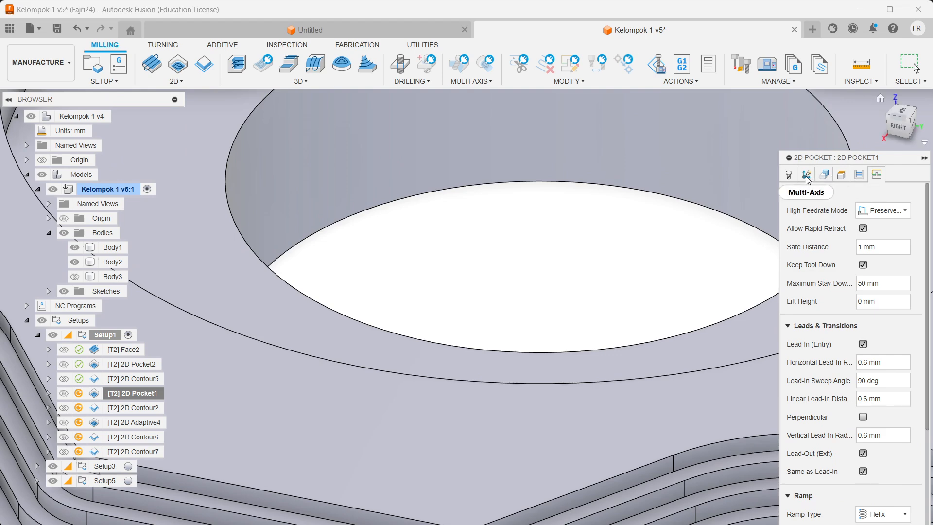
left_click(789, 175)
left_click(825, 175)
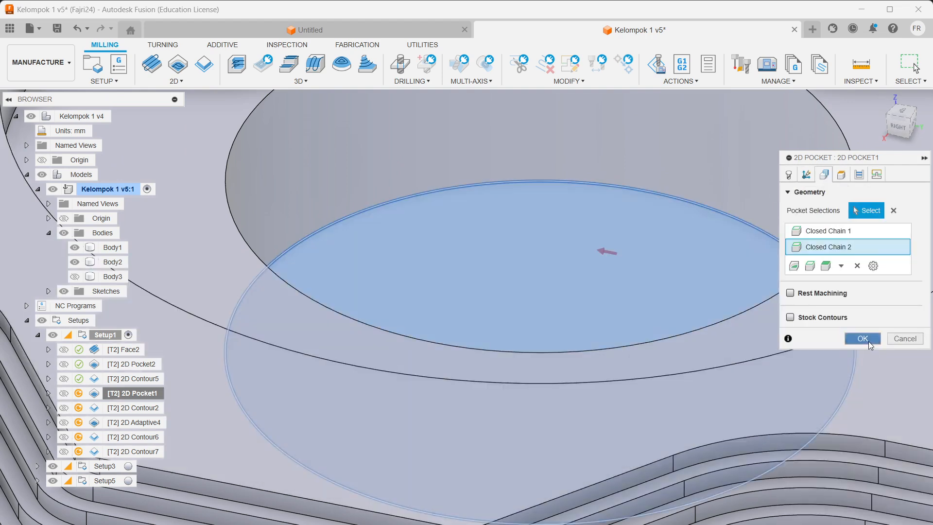
left_click(863, 339)
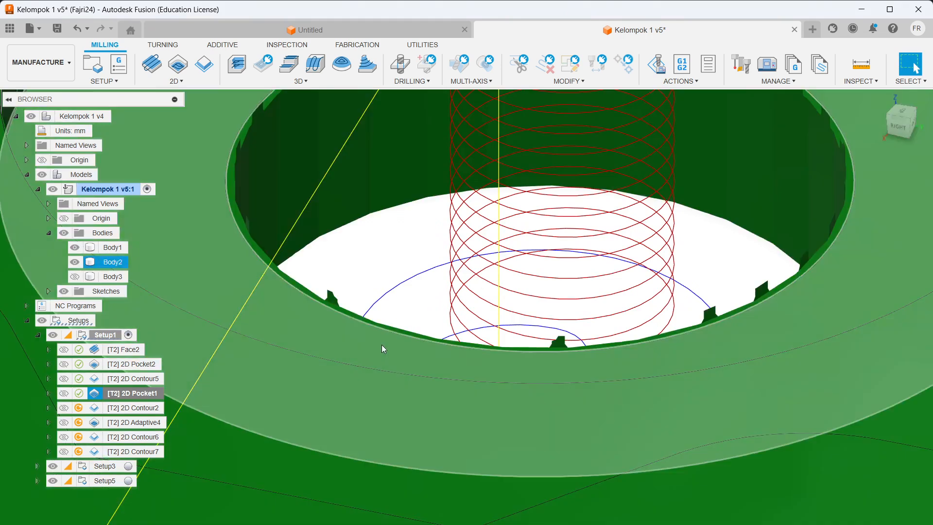
scroll(589, 304, "up", 1)
scroll(588, 303, "down", 4)
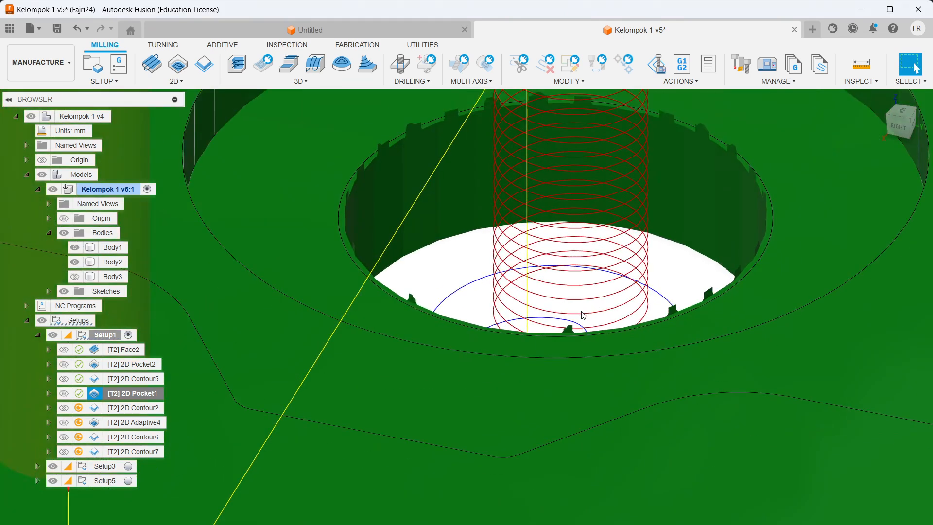
scroll(585, 313, "down", 5)
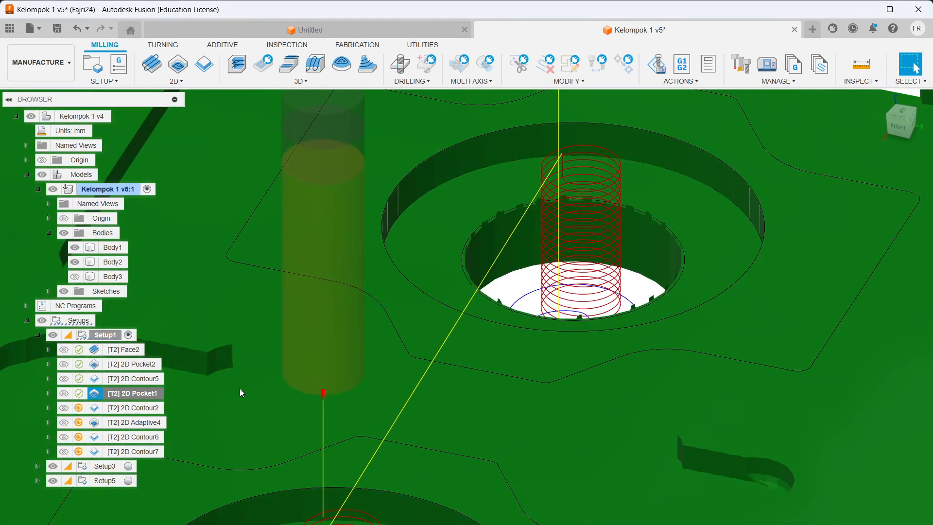
Step: Open 2D Contour2 for editing and view its existing contour chain selection
left_click(146, 408)
right_click(147, 408)
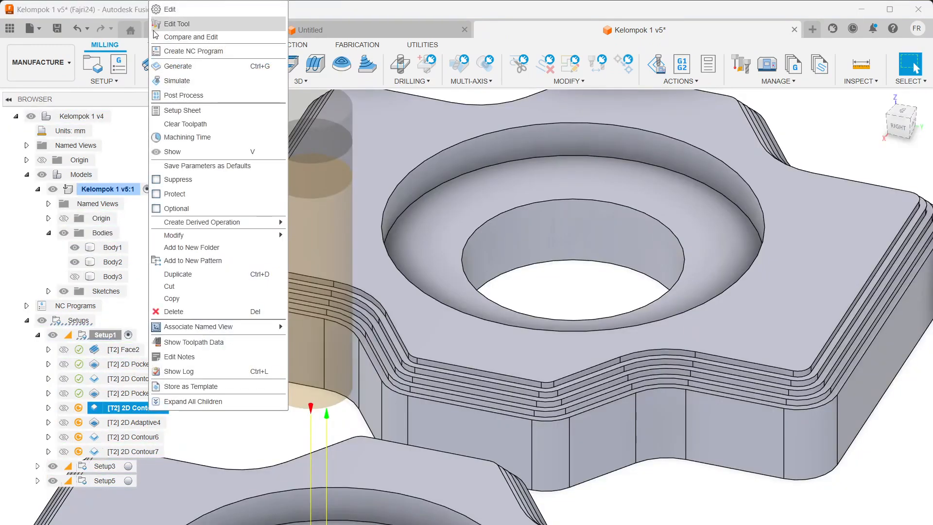
left_click(166, 10)
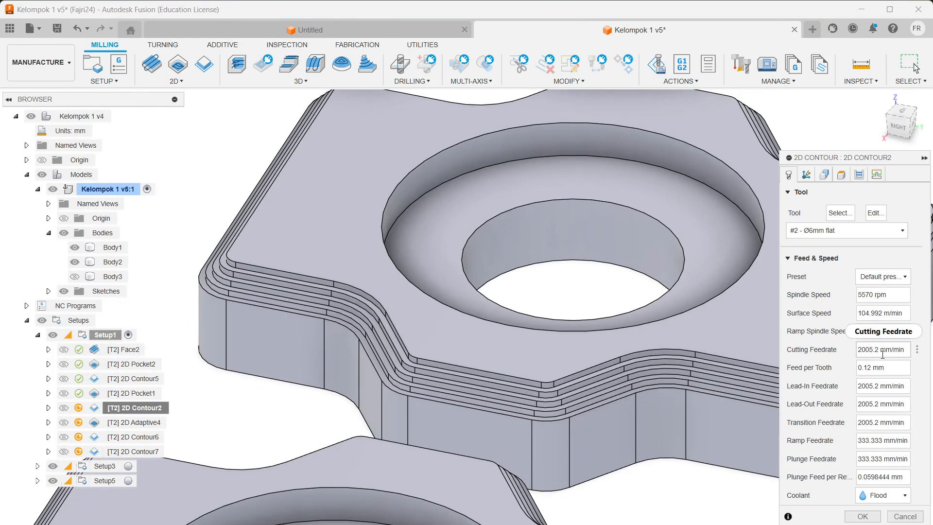
left_click(808, 176)
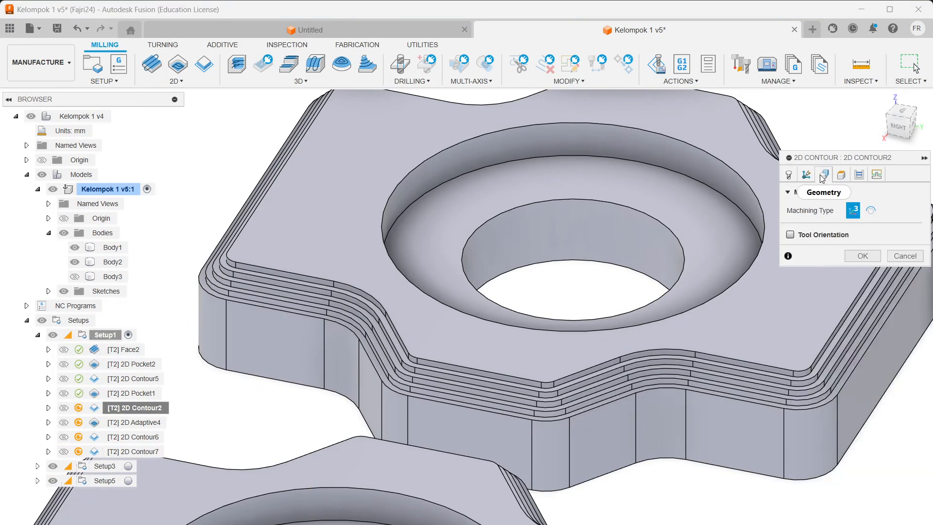
left_click(823, 176)
Step: Add the bore's bottom circular edge as Closed Chain 2 and move to the heights settings
scroll(474, 222, "up", 2)
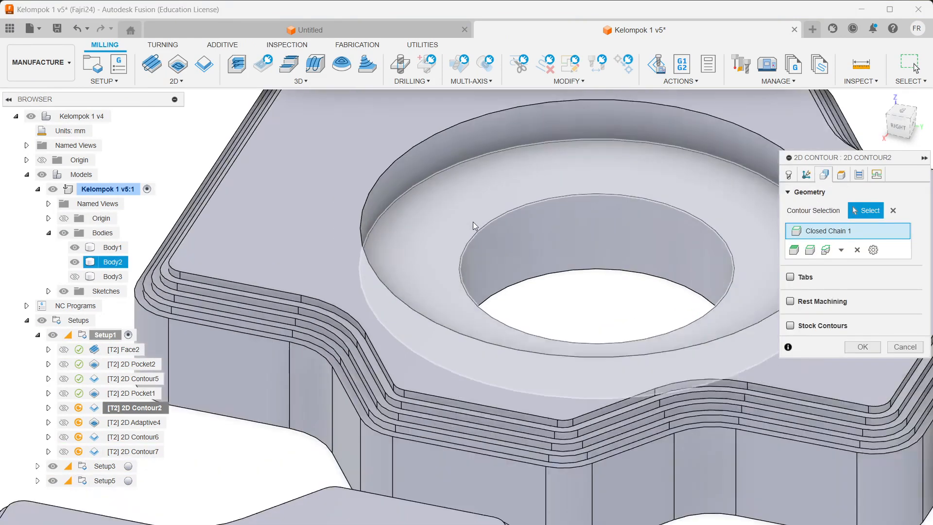
scroll(574, 311, "down", 2)
scroll(747, 252, "up", 1)
scroll(627, 322, "down", 3)
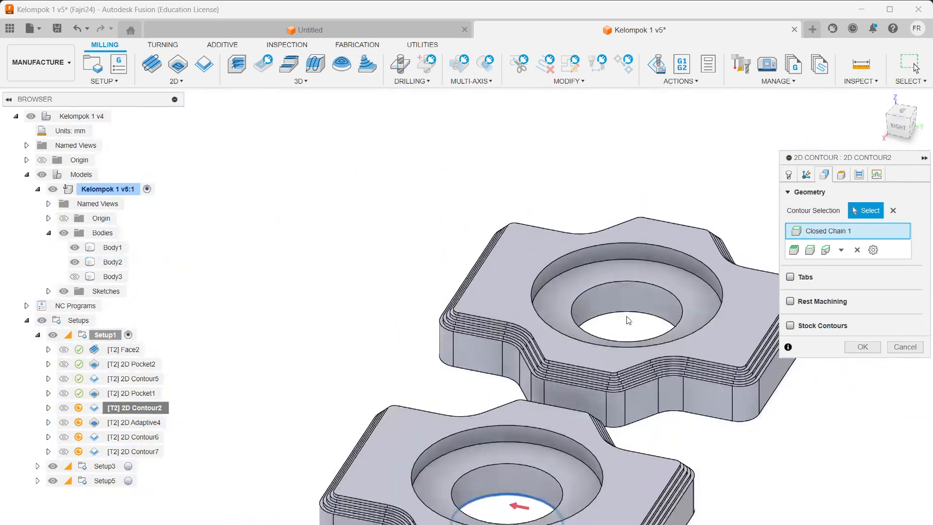
scroll(642, 322, "up", 1)
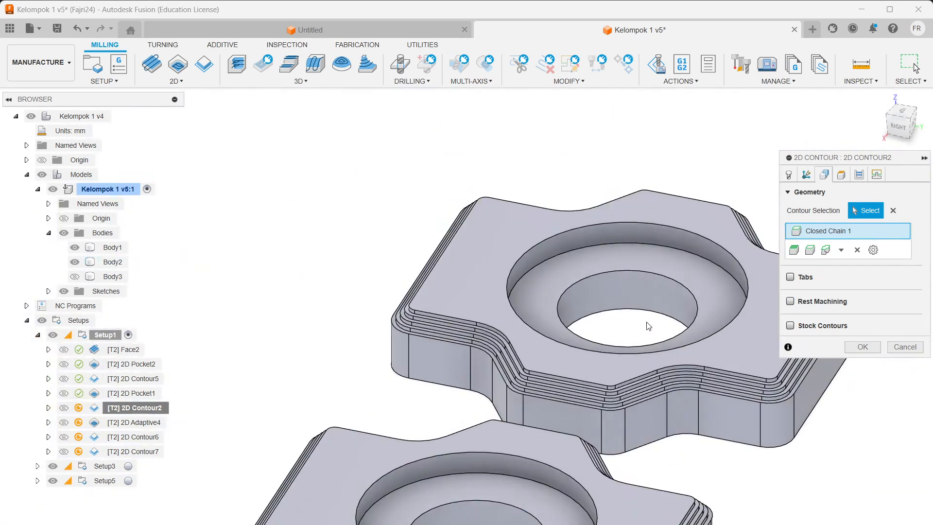
left_click(614, 314)
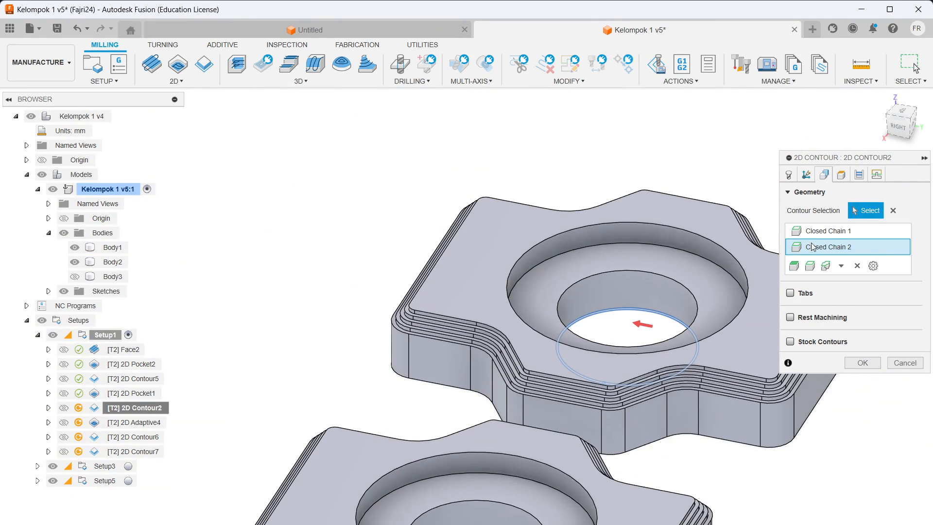
left_click(841, 175)
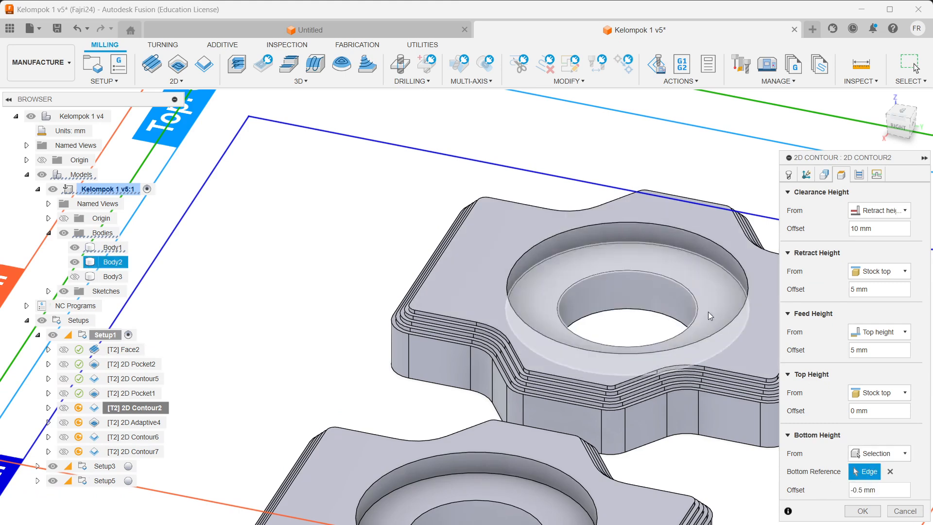
Step: Set the hole's bottom edge as 2D Contour2's bottom reference and review its passes
left_click(661, 315)
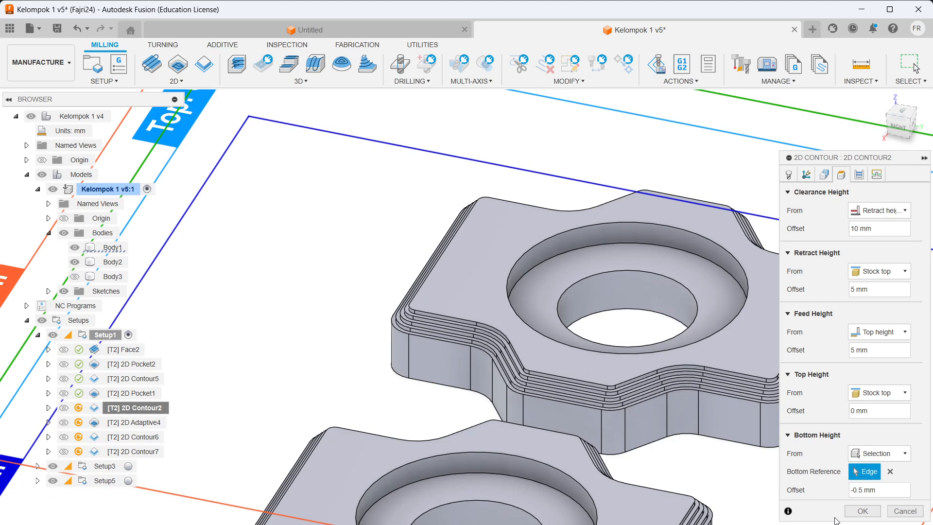
left_click(859, 174)
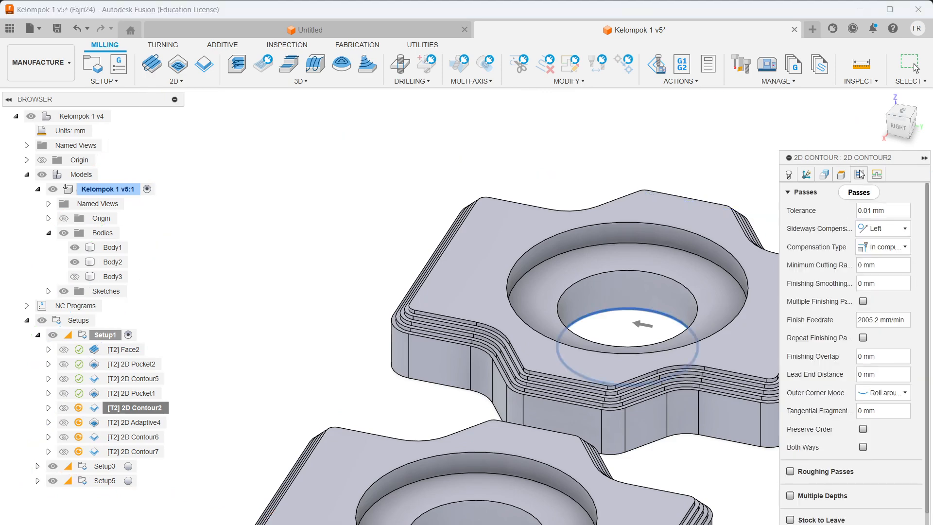
scroll(841, 256, "down", 10)
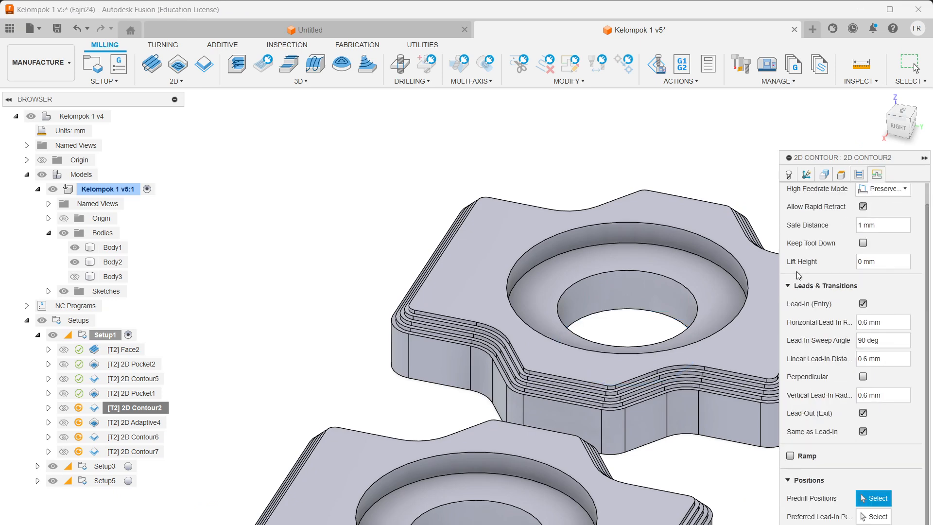
left_click(858, 175)
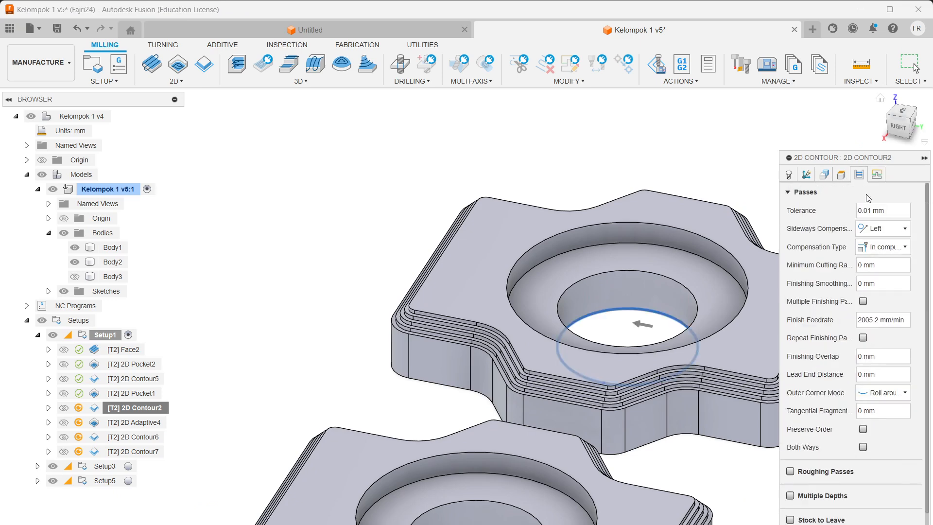
scroll(762, 442, "up", 3)
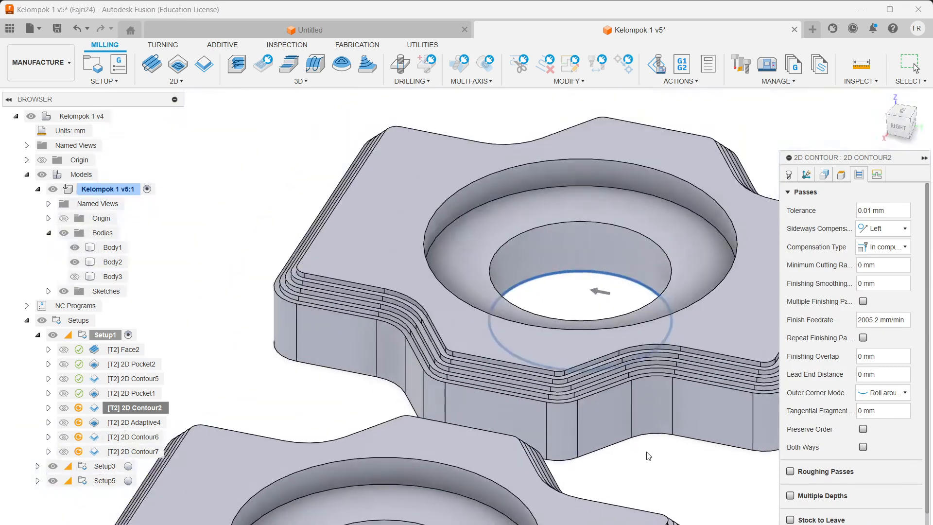
scroll(650, 452, "down", 3)
scroll(690, 358, "up", 1)
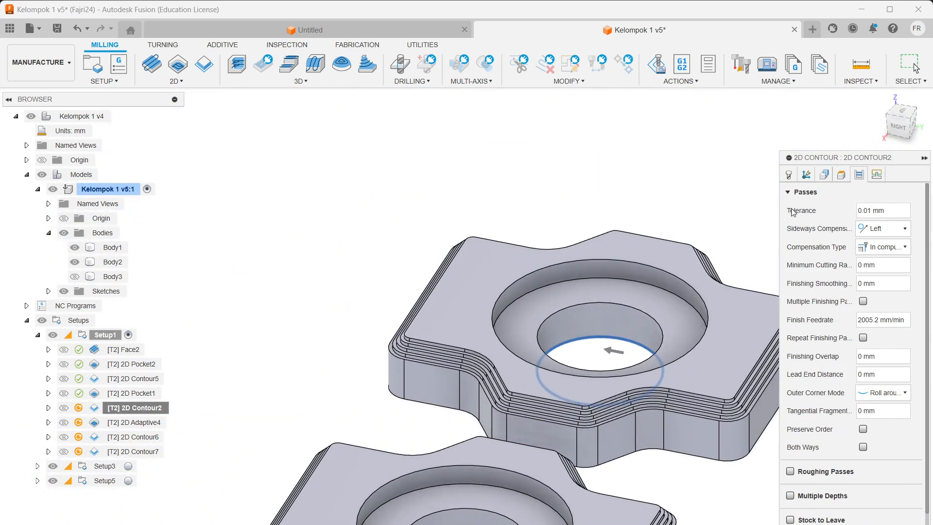
Step: Recheck the chains, passes and heights, then regenerate 2D Contour2's toolpath
left_click(829, 176)
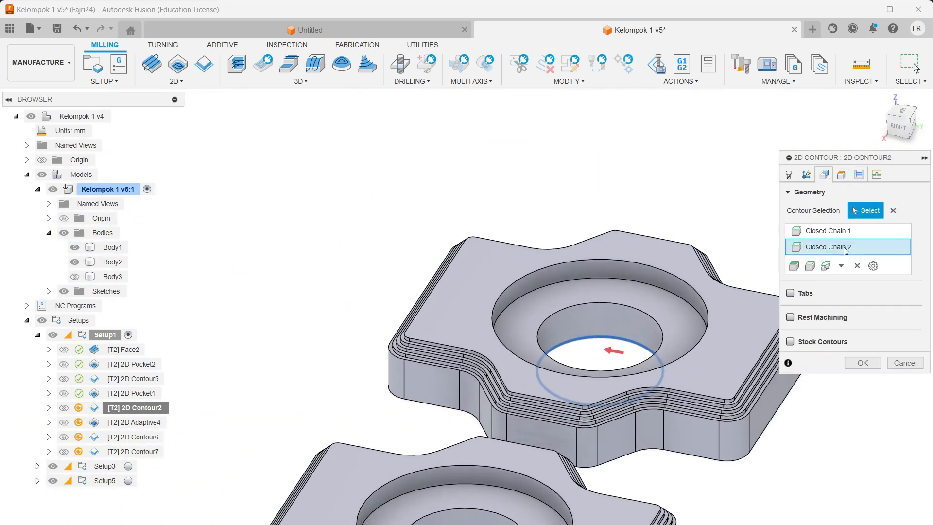
left_click(809, 177)
left_click(862, 178)
left_click(845, 177)
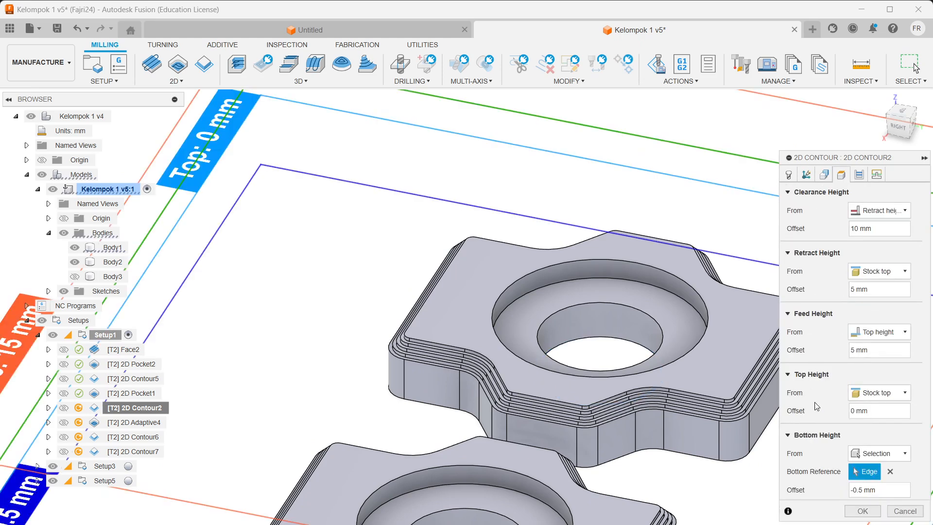
left_click(862, 511)
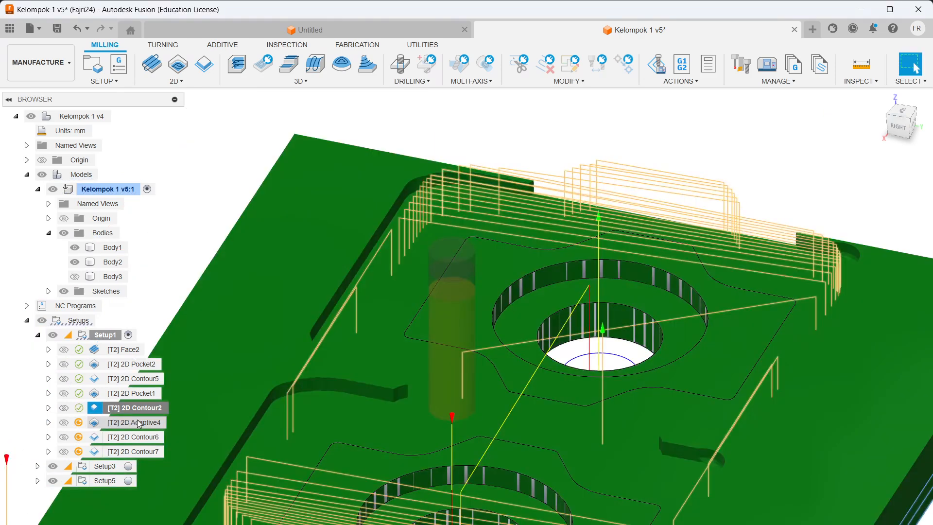
Step: Open 2D Adaptive4 for editing and inspect its Closed Chain 1 and Closed Chain 2 selections
left_click(140, 424)
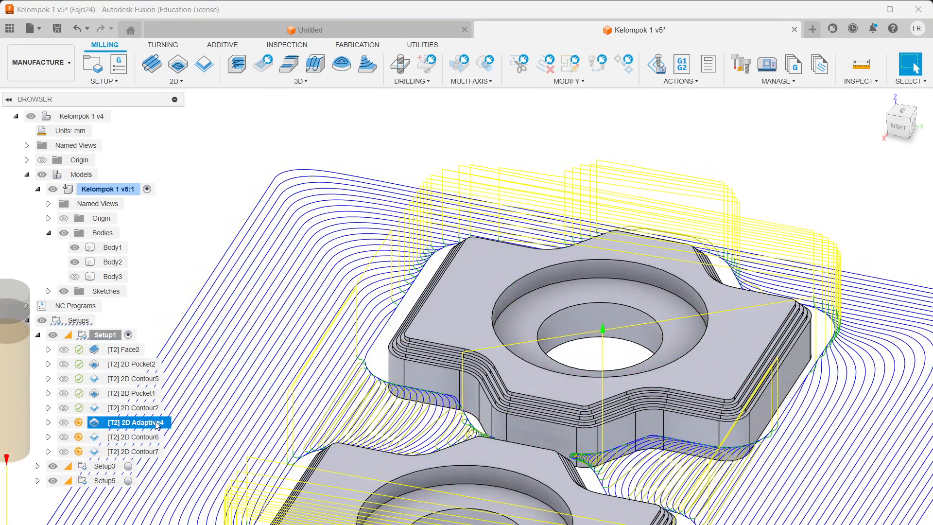
right_click(157, 425)
left_click(237, 21)
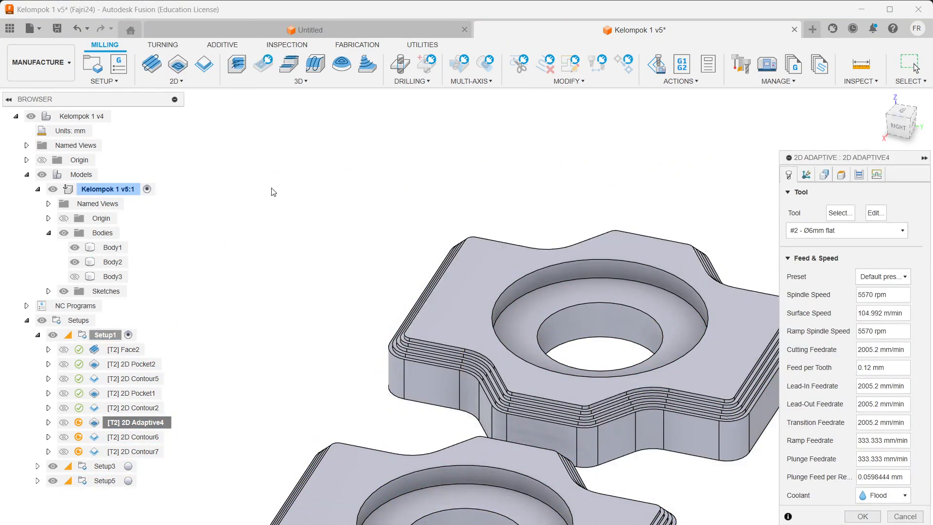
left_click(824, 174)
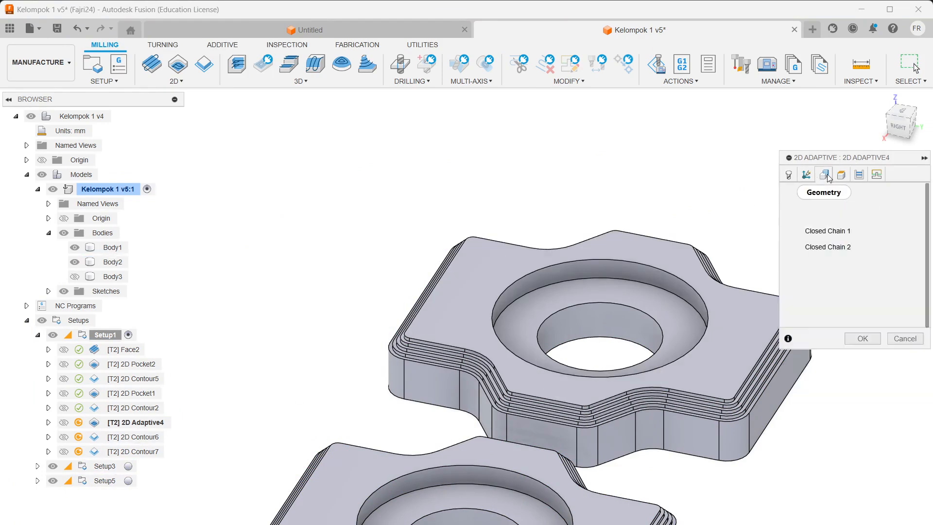
scroll(707, 345, "up", 3)
scroll(505, 485, "down", 3)
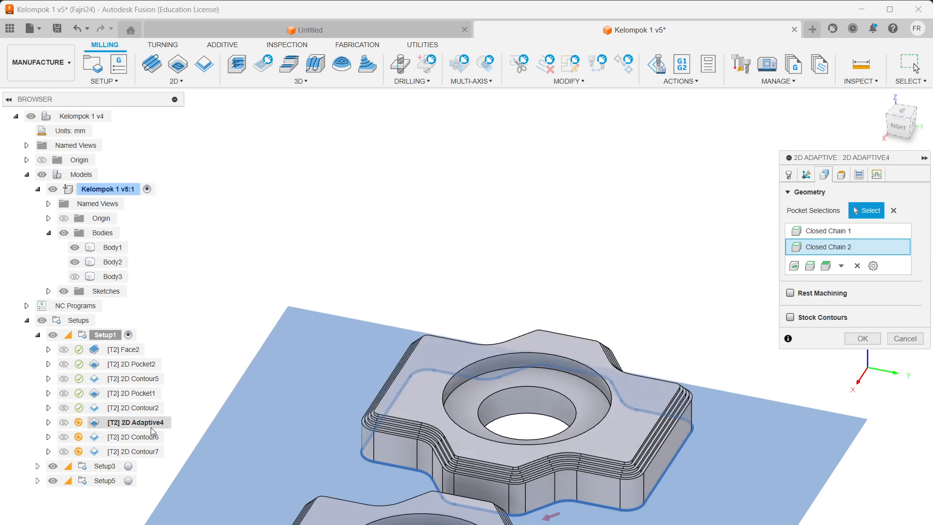
scroll(448, 475, "down", 3)
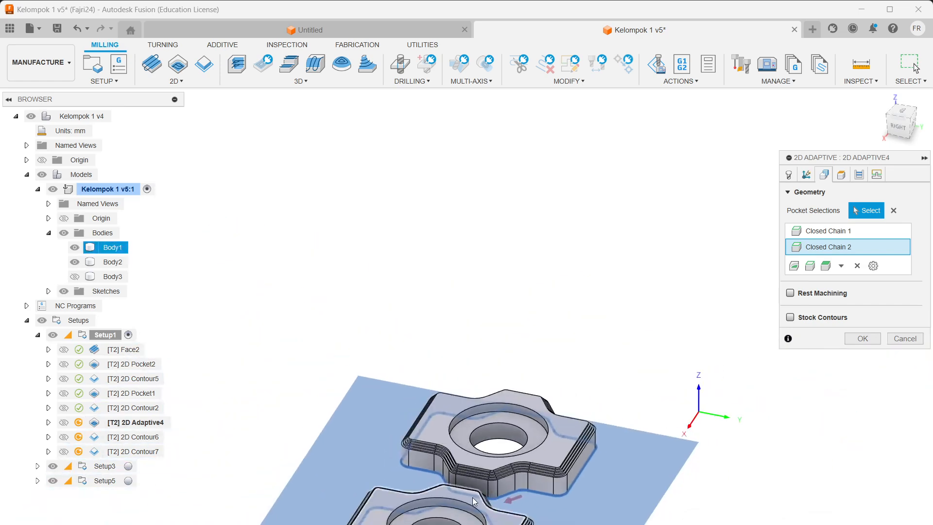
scroll(474, 494, "up", 5)
middle_click_drag(481, 482, 546, 260, "shift")
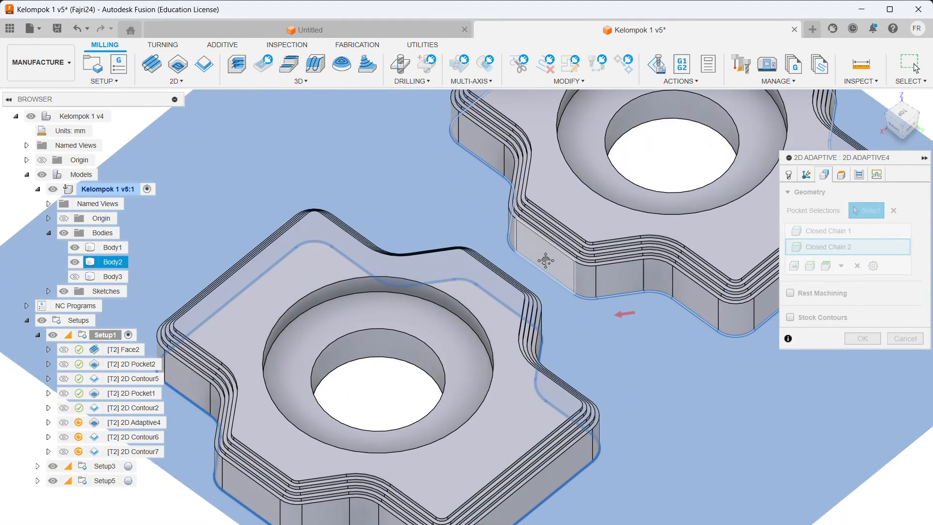
Step: Review 2D Adaptive4's height settings while viewing the part from the right and back
left_click(843, 176)
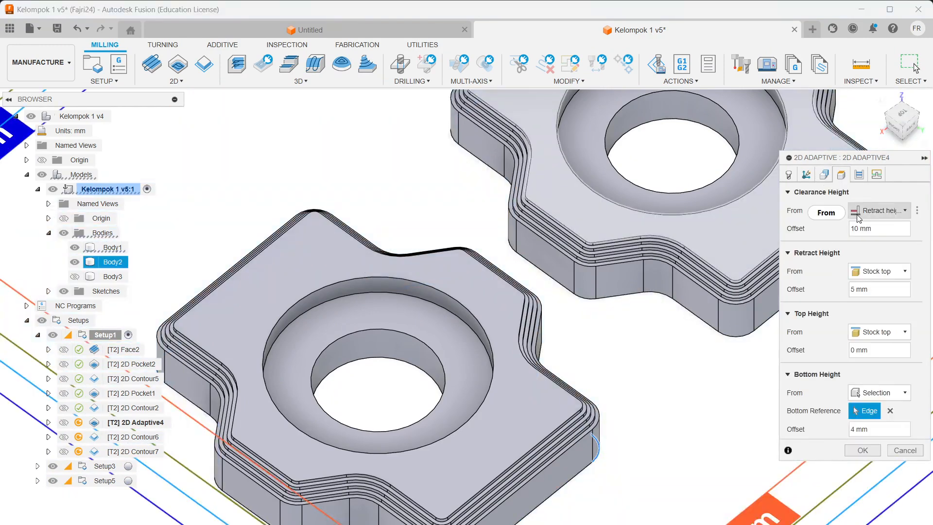
scroll(492, 314, "up", 3)
scroll(492, 316, "down", 3)
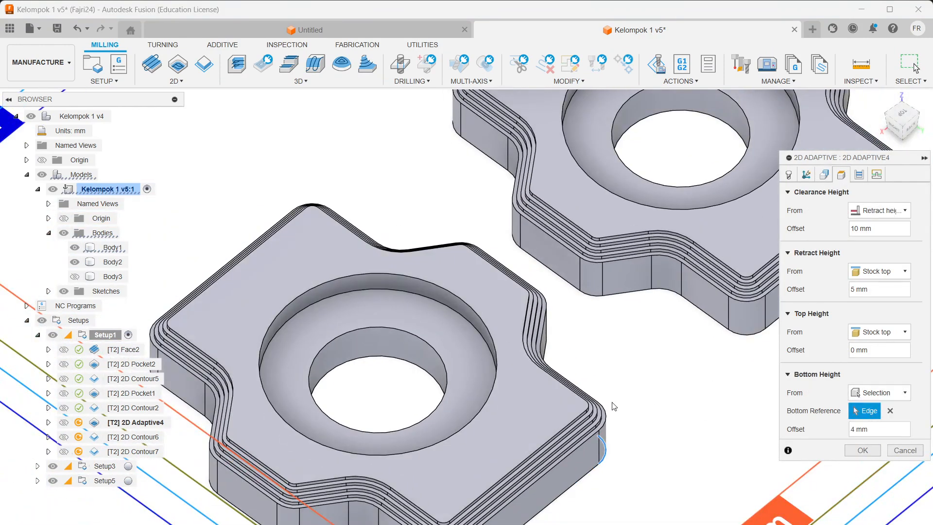
scroll(472, 387, "up", 3)
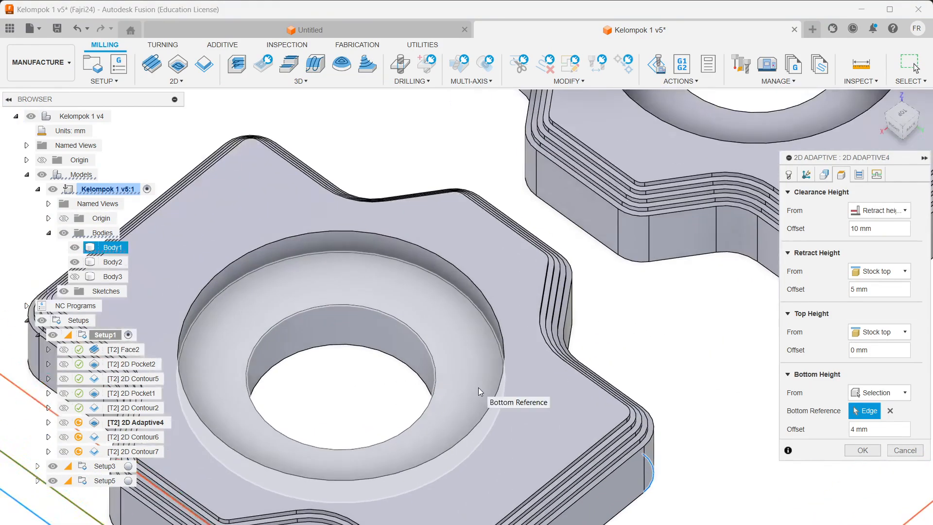
scroll(479, 386, "down", 3)
middle_click_drag(523, 381, 735, 375, "shift")
middle_click_drag(426, 396, 521, 379, "shift")
scroll(366, 428, "up", 5)
scroll(367, 431, "up", 6)
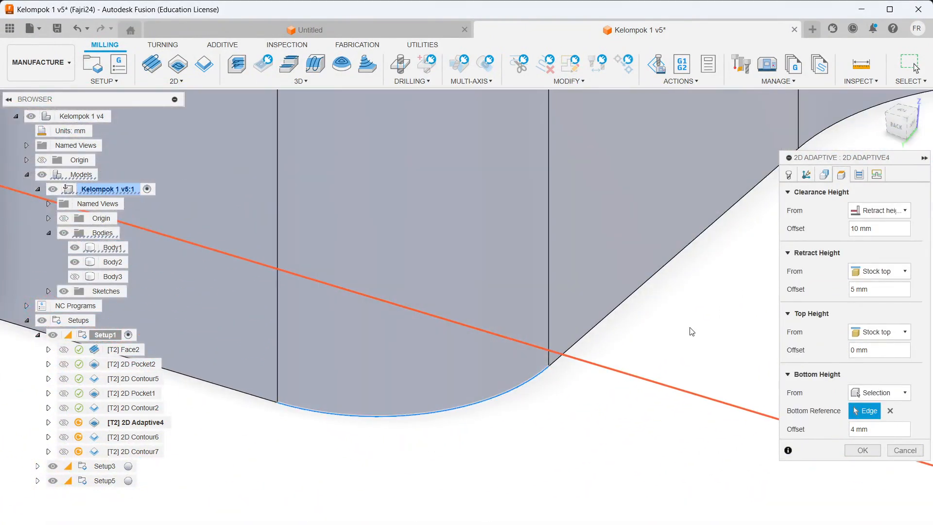
Step: Keep the bottom height referenced to the selected edge
left_click(884, 393)
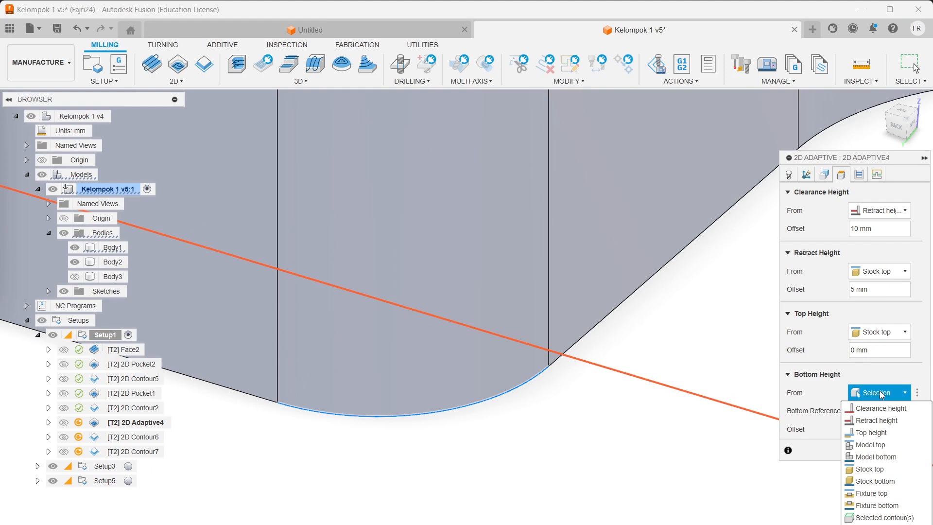
left_click(882, 394)
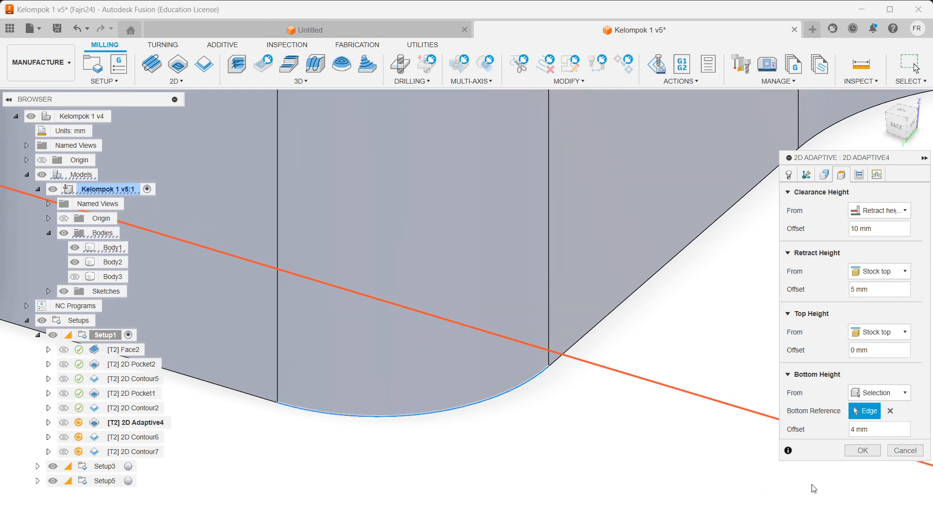
scroll(609, 343, "up", 2)
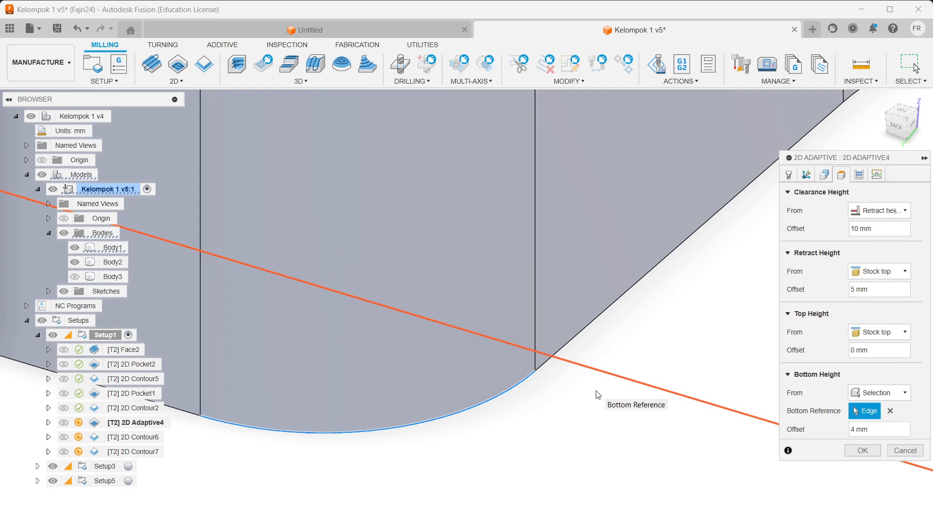
scroll(503, 362, "down", 6)
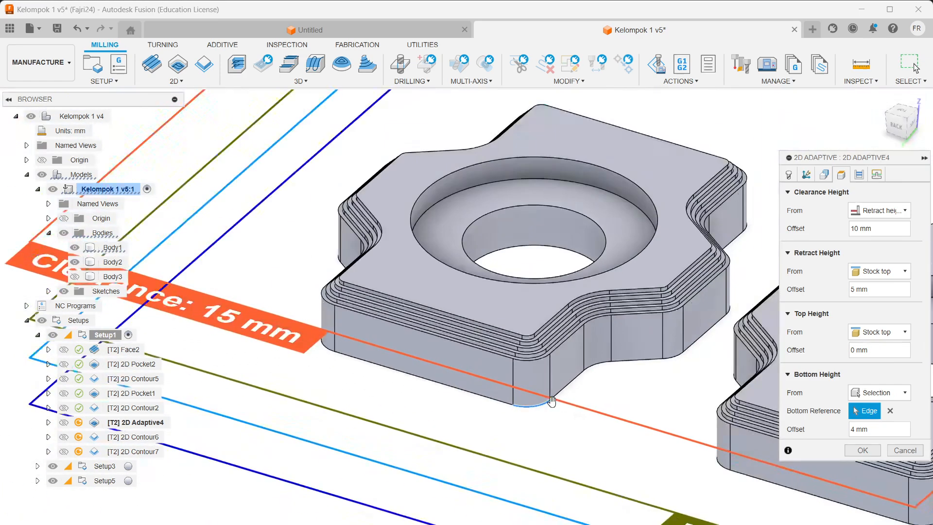
scroll(575, 353, "up", 5)
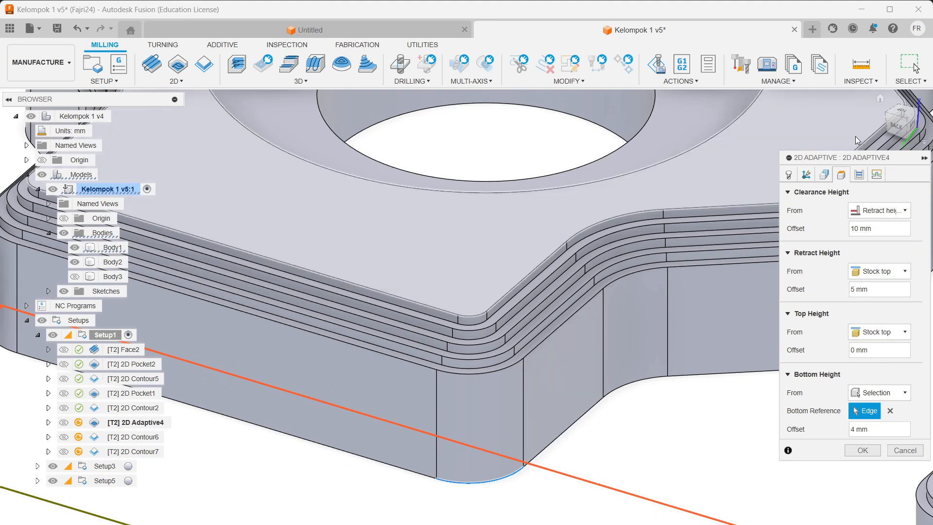
Step: Check passes and linking, regenerate the adaptive toolpath, and display 2D Contour6's toolpath
left_click(859, 174)
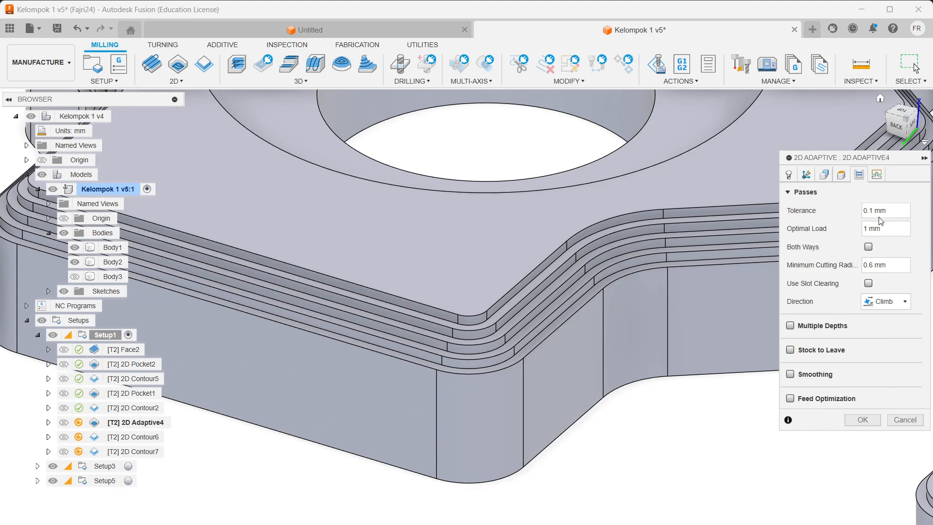
left_click(877, 175)
scroll(819, 371, "down", 3)
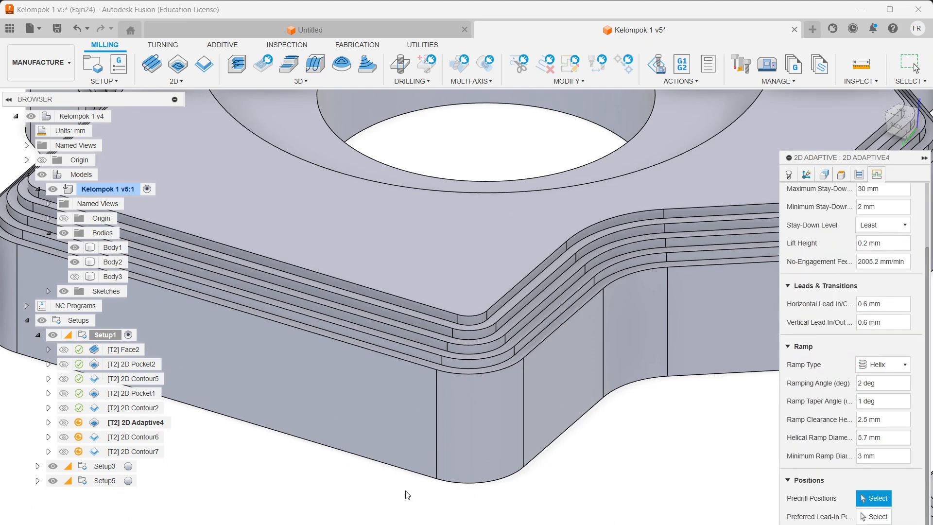
key("Return")
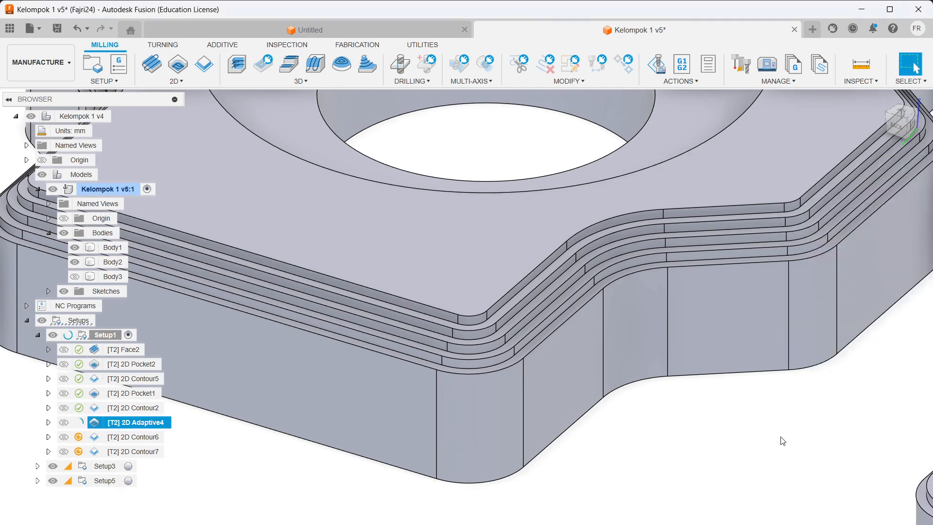
scroll(666, 297, "down", 5)
scroll(662, 201, "up", 3)
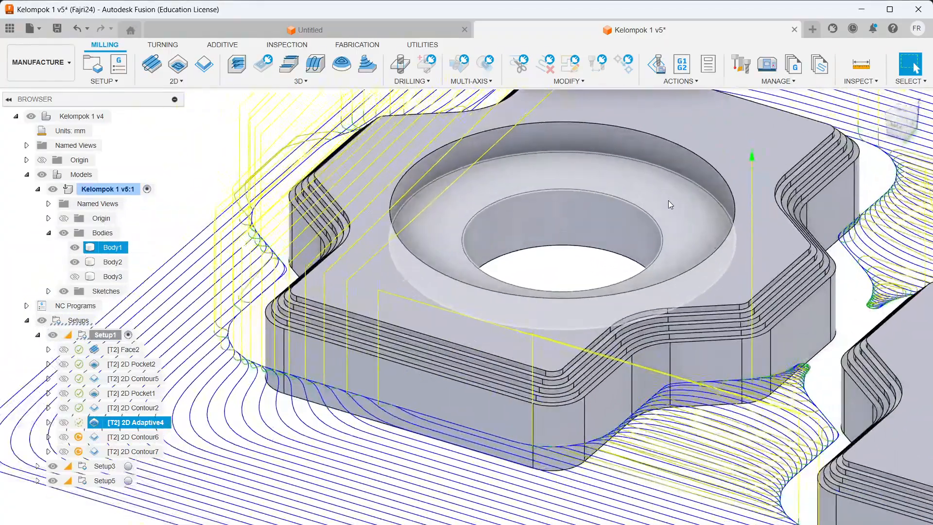
scroll(681, 206, "down", 8)
scroll(807, 252, "up", 6)
scroll(829, 238, "down", 2)
scroll(829, 237, "up", 4)
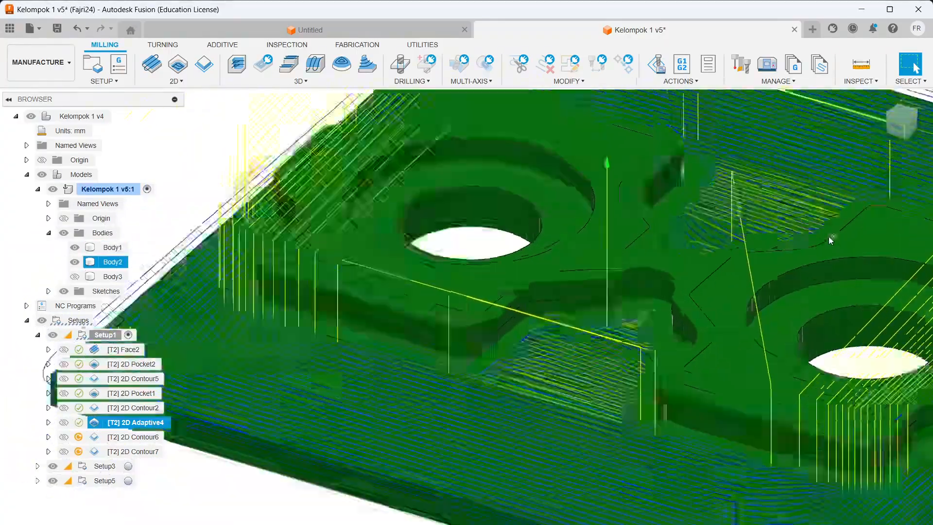
scroll(807, 215, "down", 3)
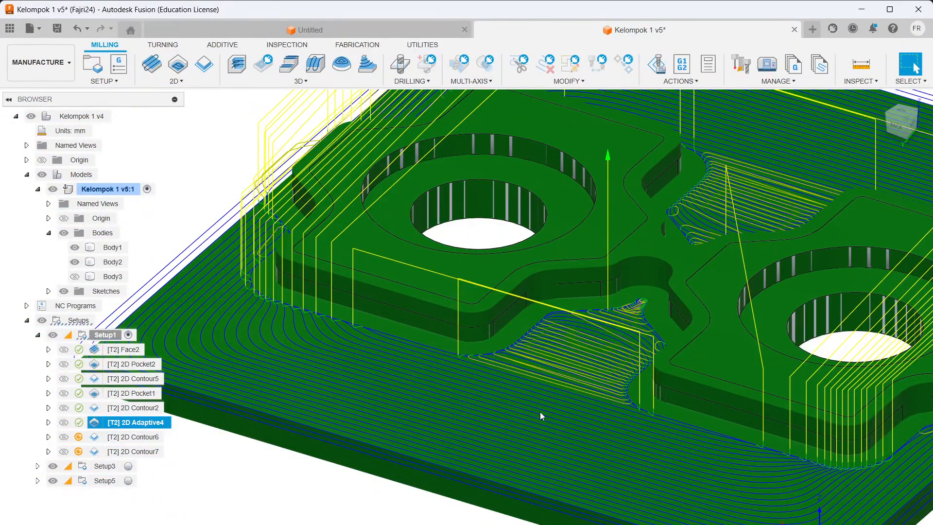
left_click(132, 437)
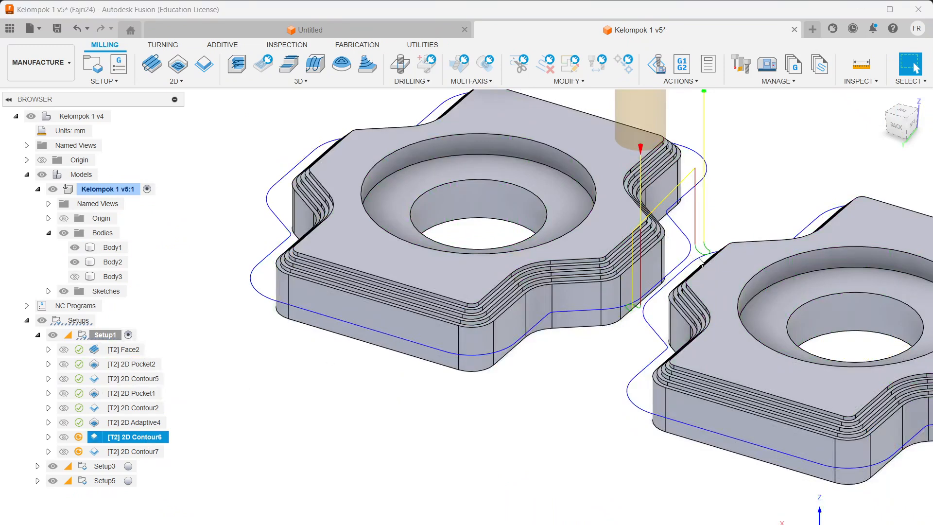
Step: Open 2D Contour6 for editing and review its contour chains and height settings
right_click(136, 437)
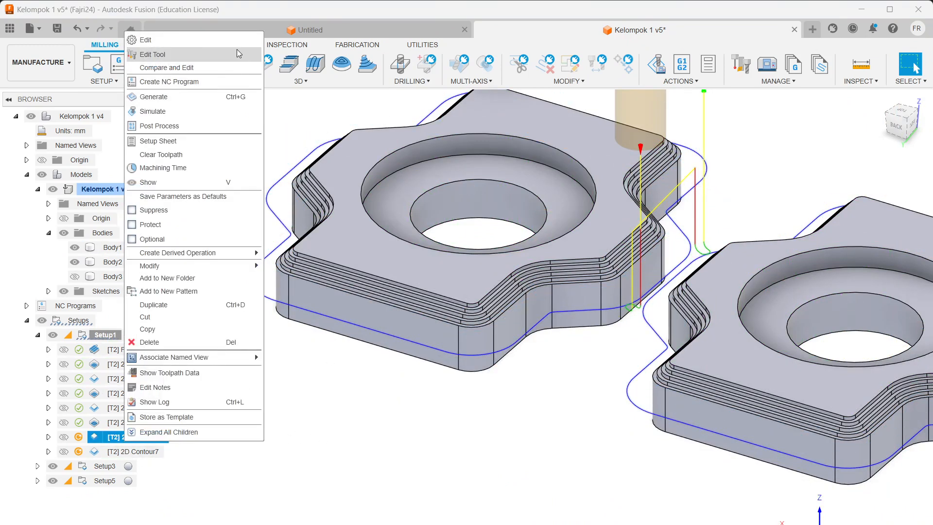
left_click(189, 41)
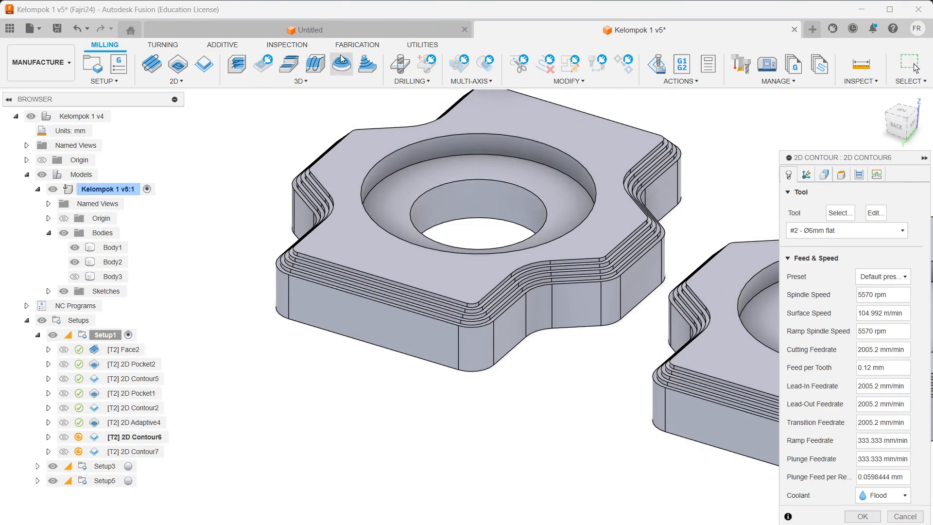
left_click(824, 174)
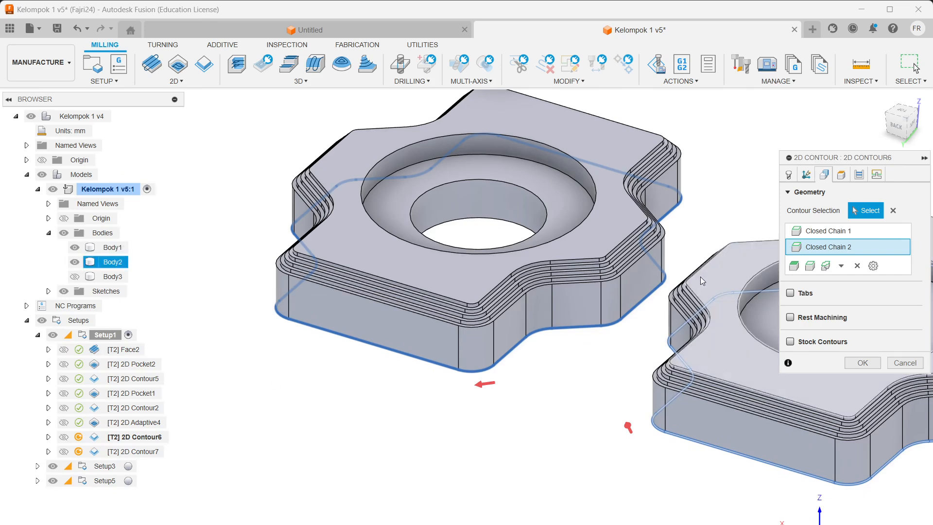
mouse_move(656, 283)
middle_mouse_down()
mouse_move(672, 289)
mouse_move(665, 291)
middle_mouse_up()
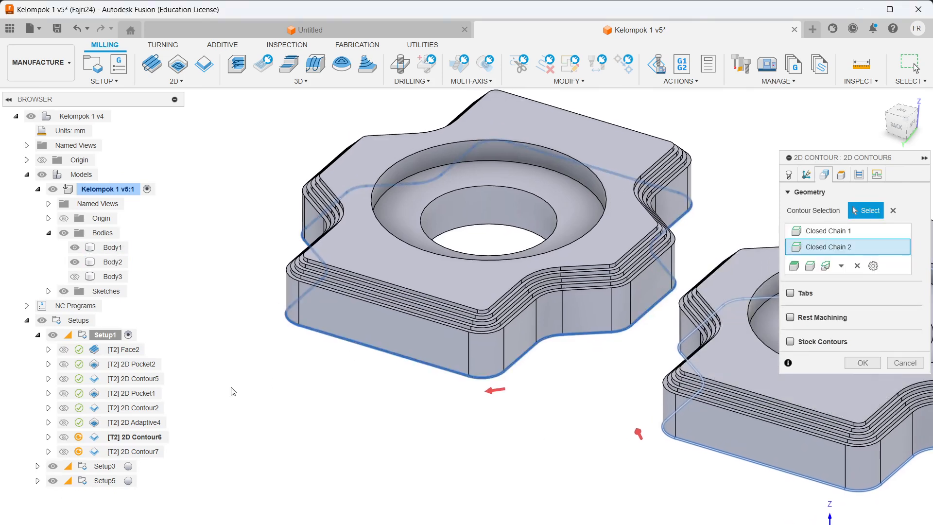
left_click(808, 176)
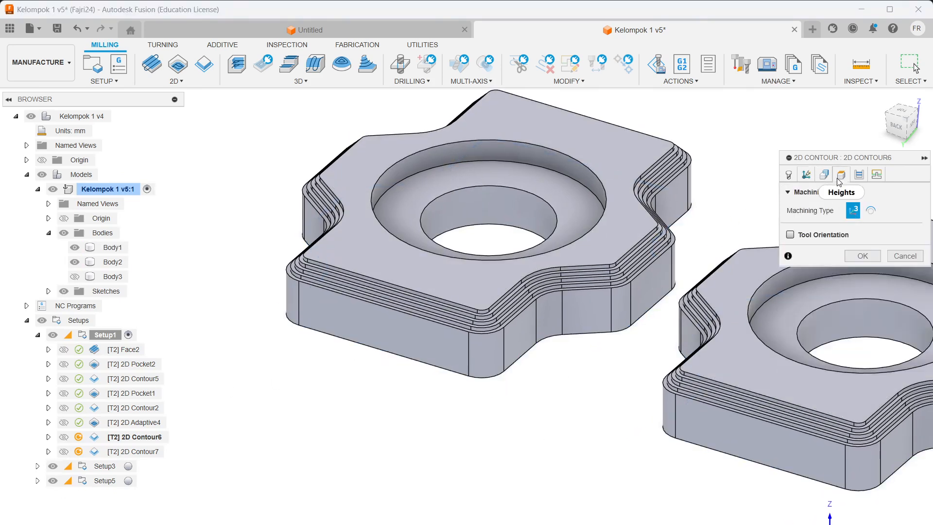
left_click(842, 177)
left_click(828, 179)
left_click(840, 176)
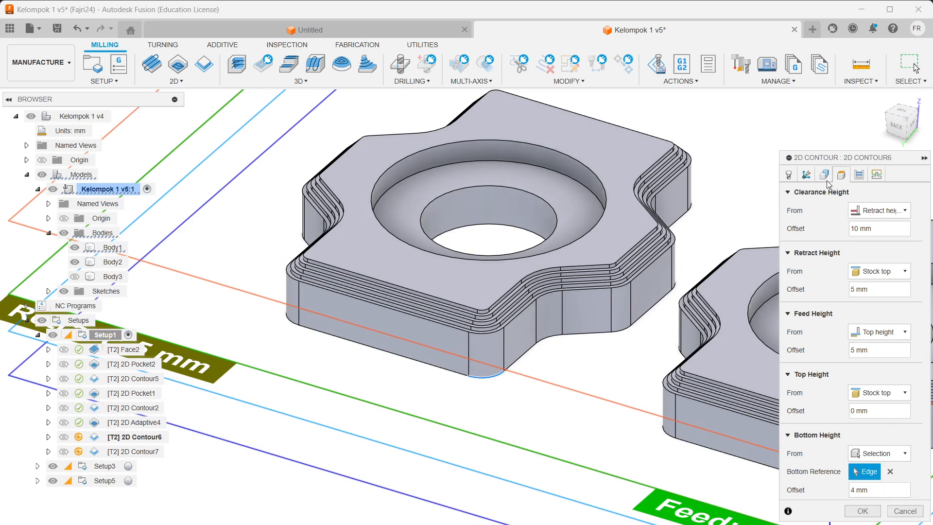
Step: Review passes, linking and feeds, regenerate 2D Contour6, and display the 2D Contour7 toolpath
left_click(807, 174)
left_click(877, 175)
left_click(875, 176)
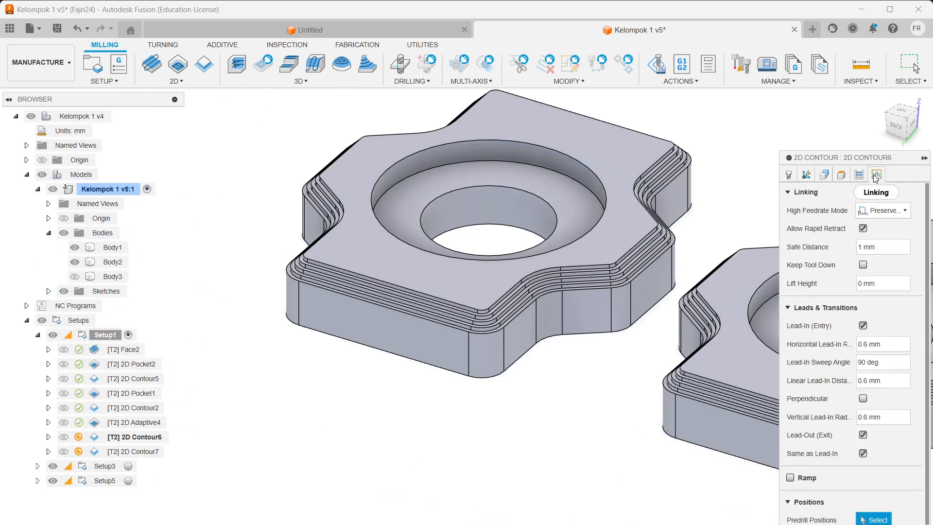
left_click(860, 176)
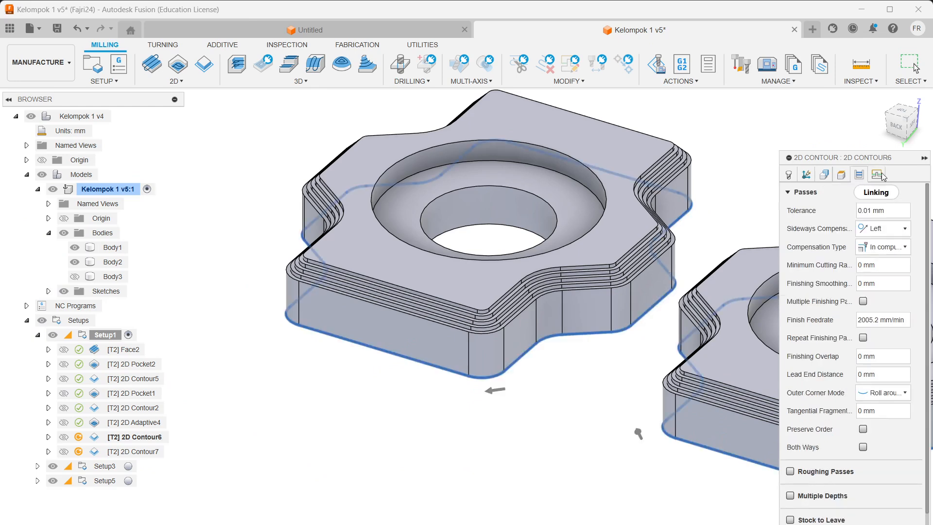
left_click(878, 176)
left_click(787, 176)
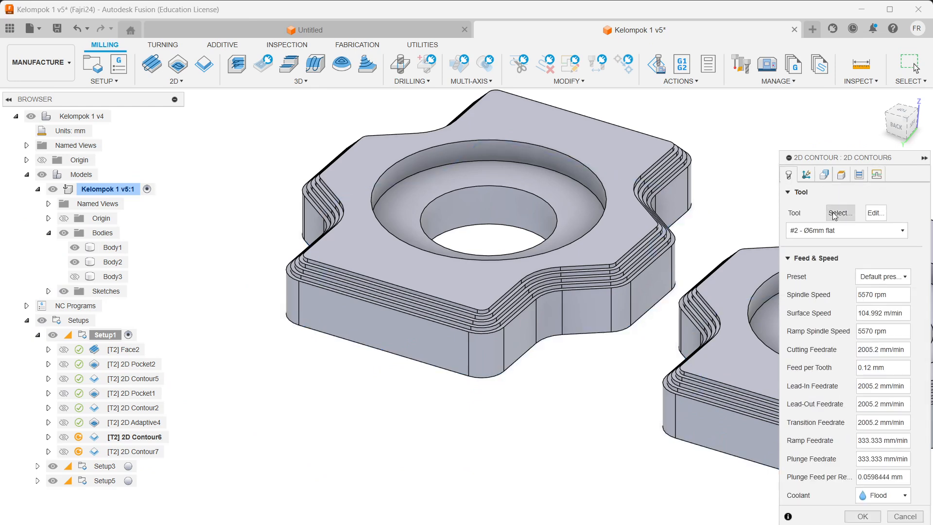
left_click(878, 518)
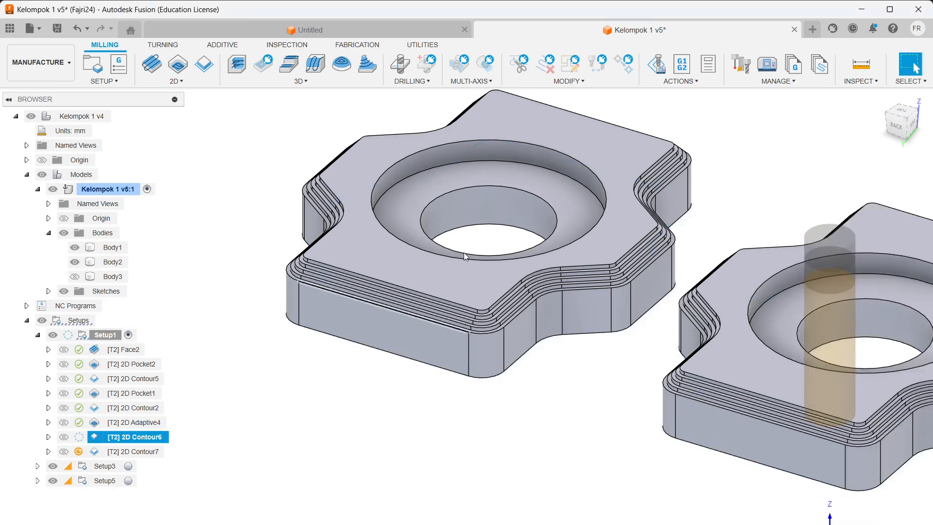
scroll(593, 278, "up", 3)
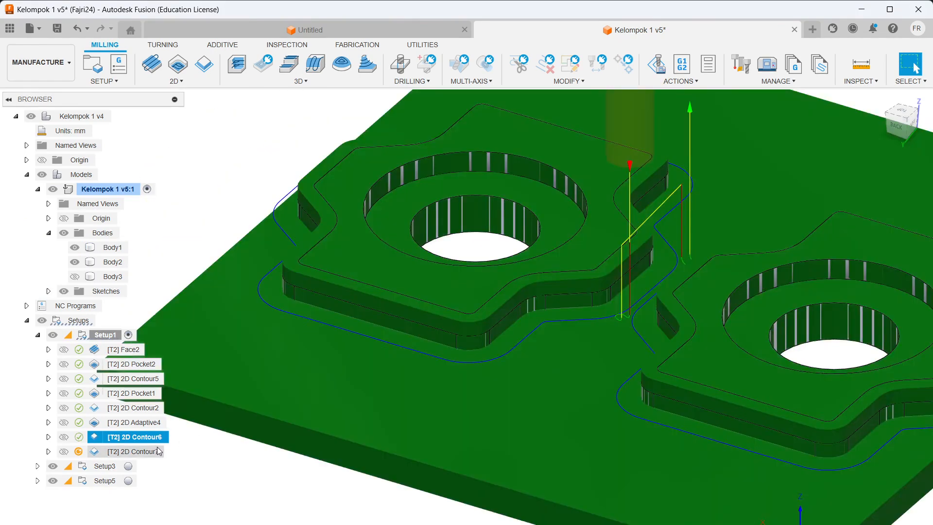
left_click(154, 451)
Step: Open 2D Contour7 for editing and check which contour chains it cuts
scroll(619, 303, "up", 1)
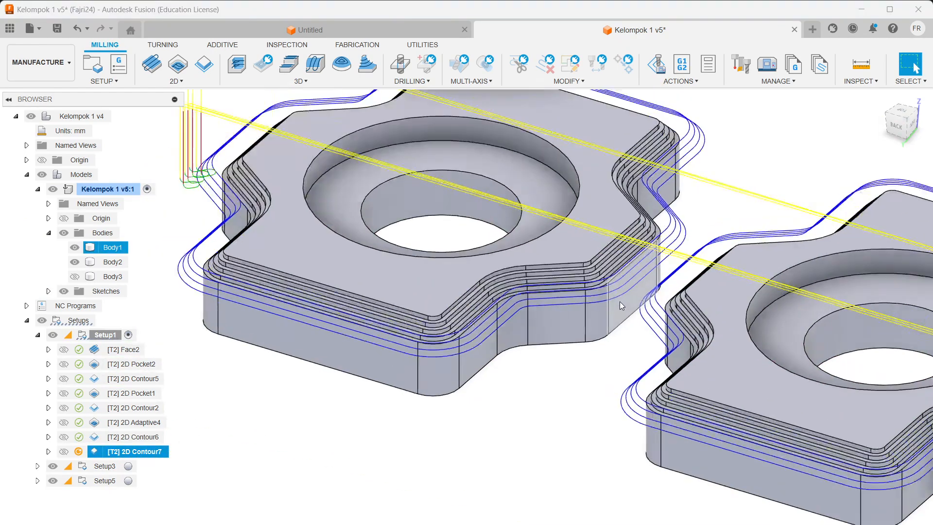
scroll(632, 280, "down", 3)
right_click(137, 451)
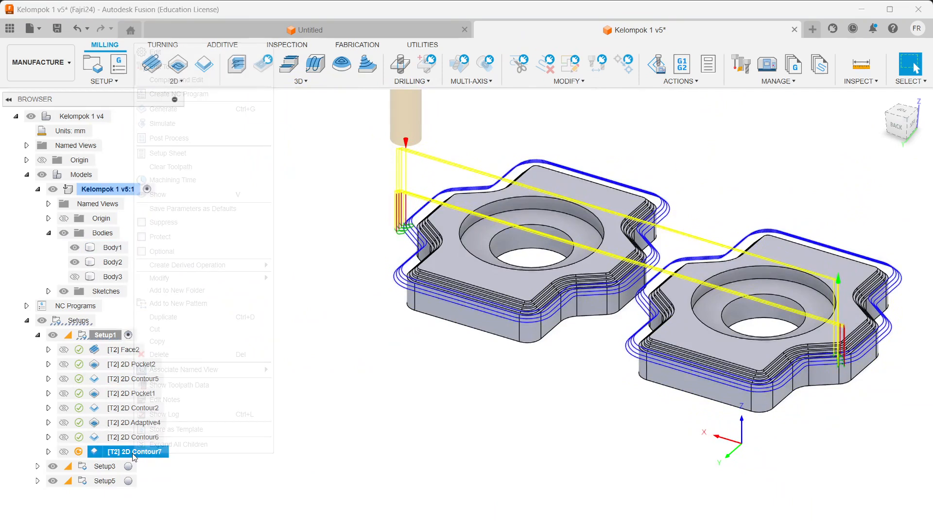
left_click(175, 52)
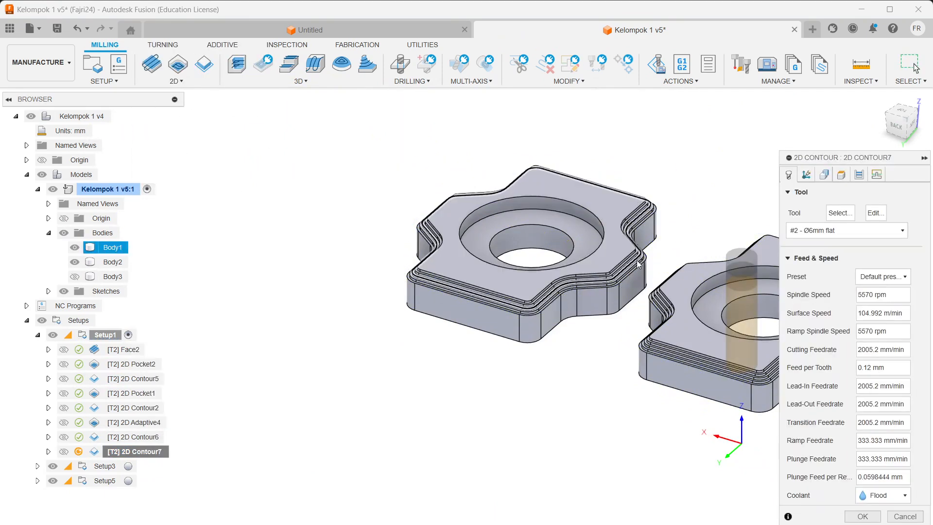
scroll(564, 284, "up", 5)
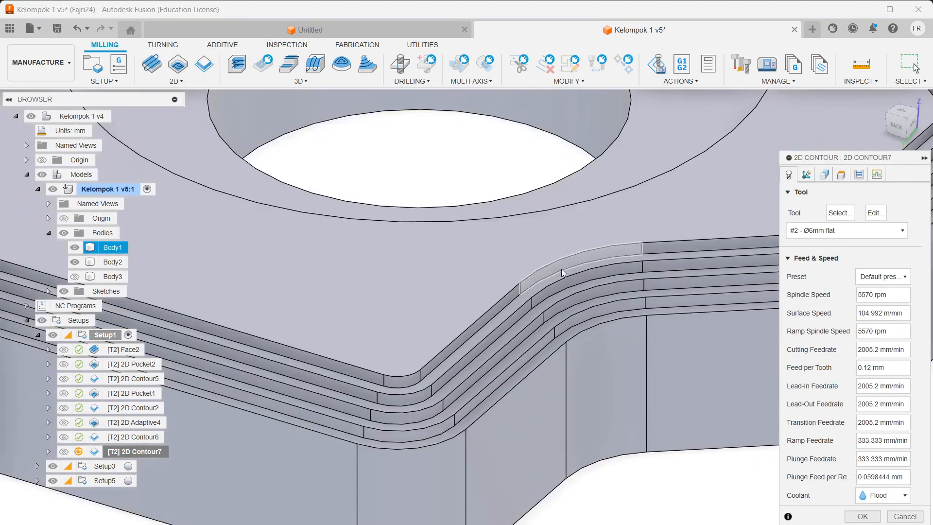
left_click(824, 175)
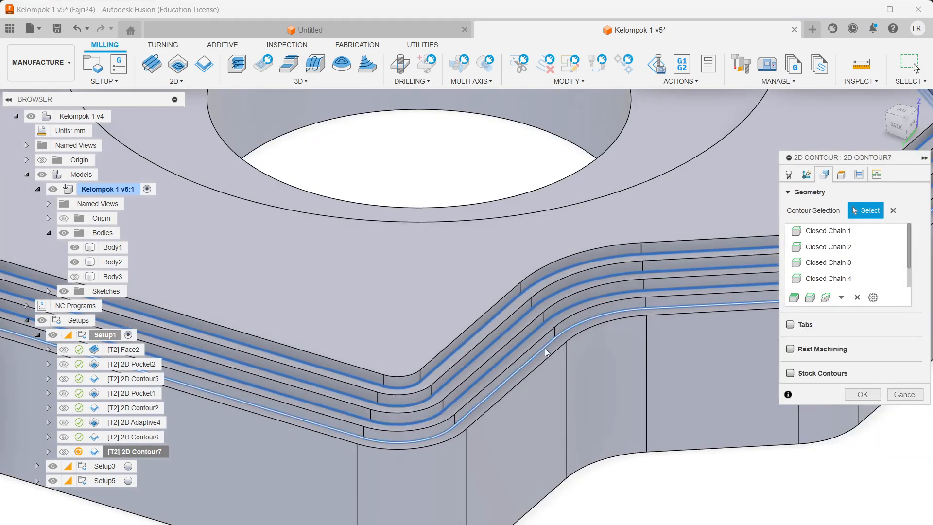
scroll(532, 313, "down", 5)
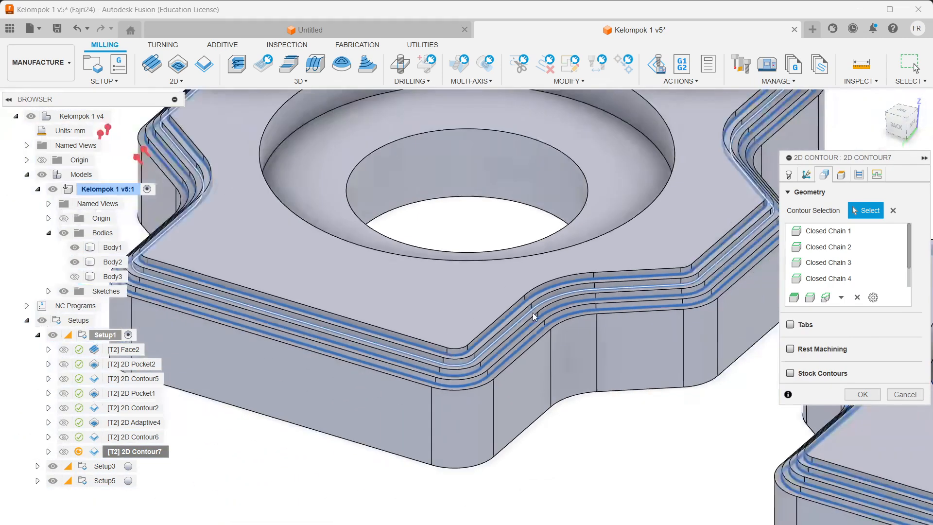
scroll(574, 275, "down", 3)
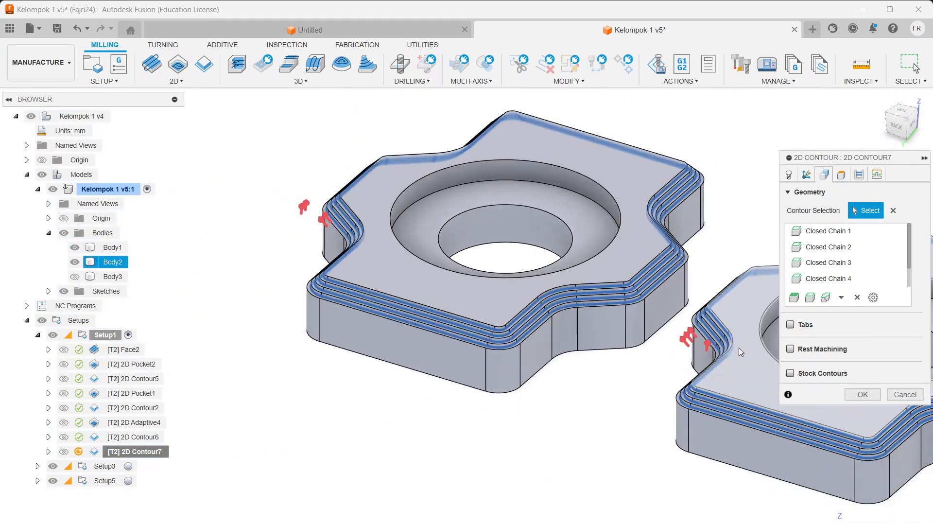
Step: Review its heights, passes and linking settings, then accept to regenerate the contour toolpath
left_click(843, 176)
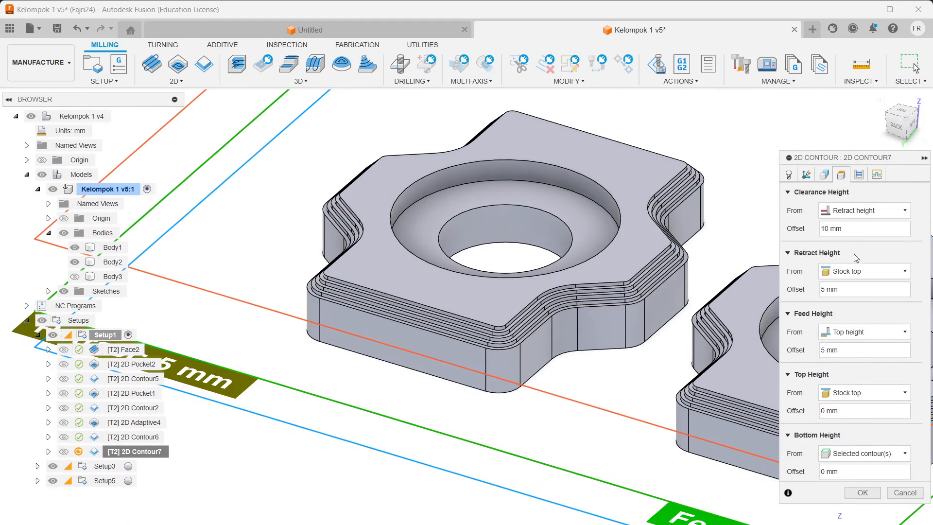
left_click(860, 175)
left_click(877, 176)
scroll(813, 348, "down", 4)
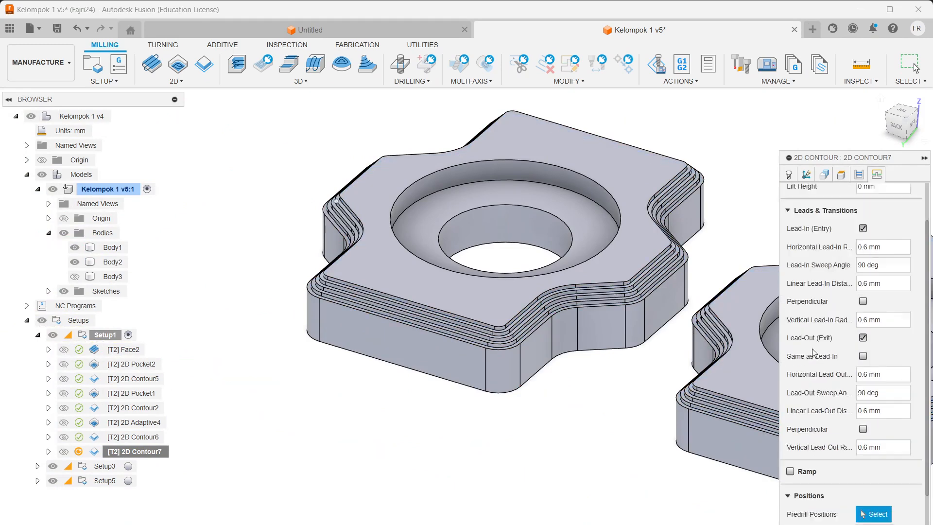
left_click(789, 175)
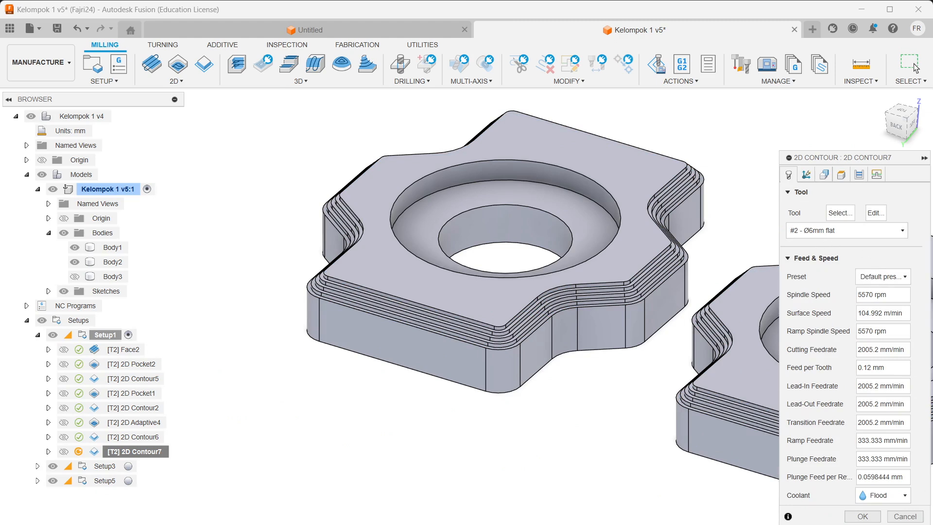
left_click(879, 518)
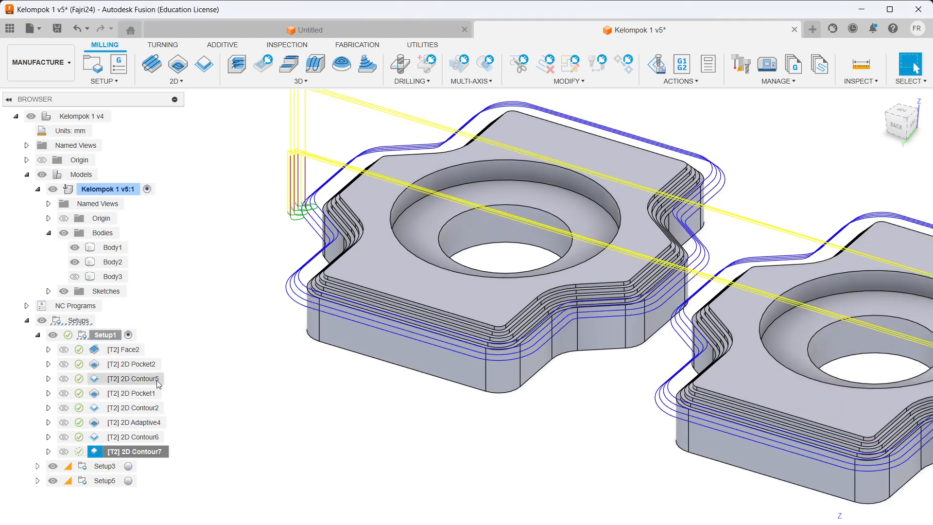
scroll(409, 287, "down", 3)
scroll(527, 242, "up", 2)
scroll(574, 252, "down", 3)
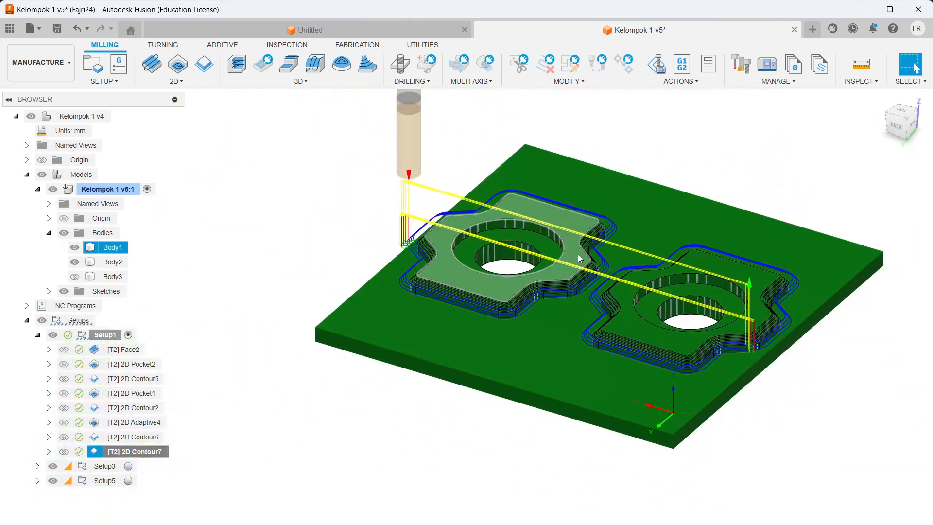
scroll(578, 255, "up", 2)
scroll(624, 243, "up", 3)
scroll(628, 238, "down", 2)
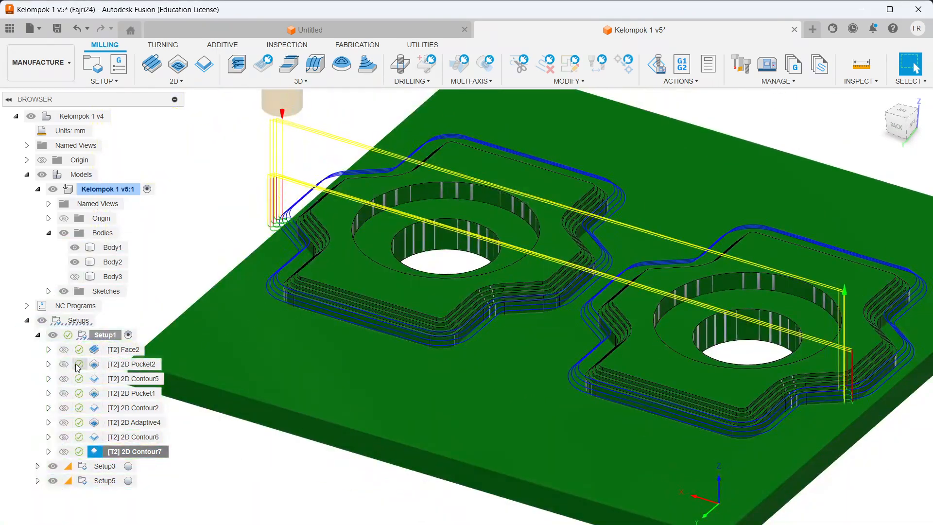
Step: Simulate Setup1, dismiss the 'Verification complete' no-issues notice, and exit the simulation with Esc
right_click(104, 339)
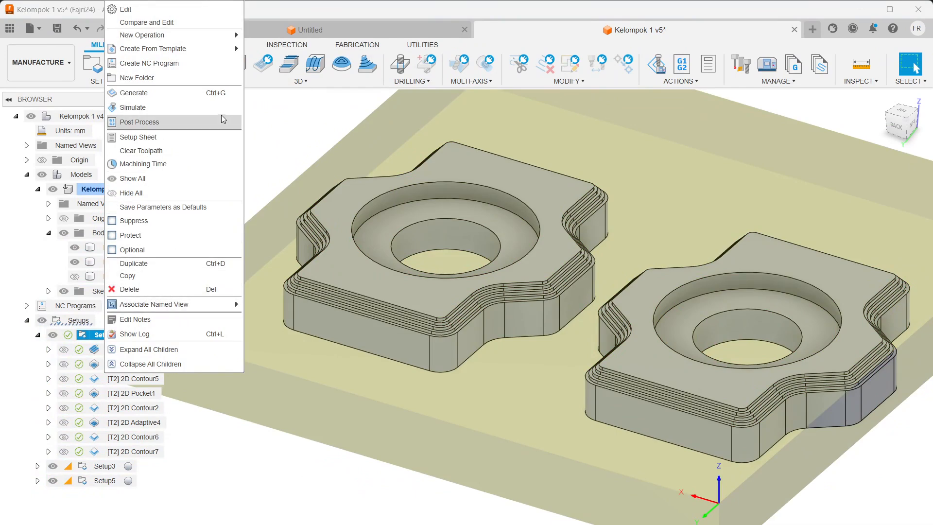
left_click(150, 109)
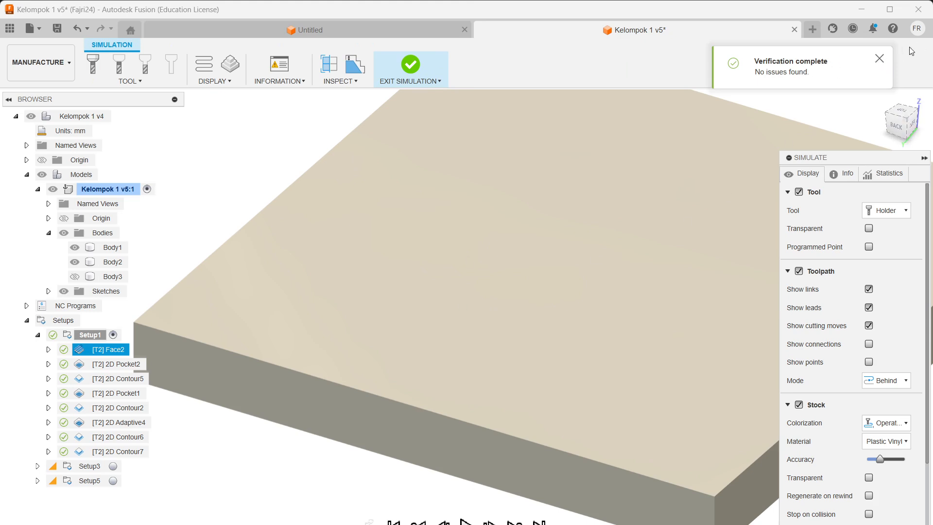
left_click(881, 57)
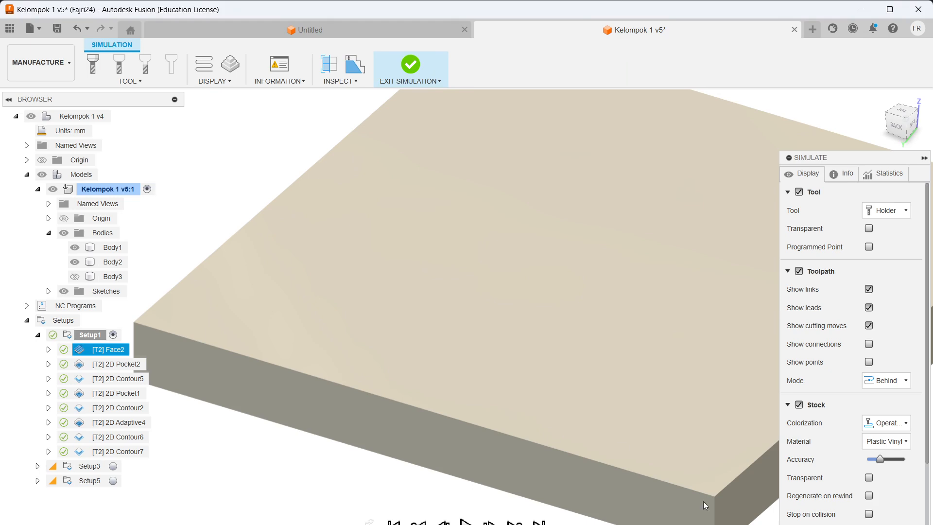
key("Escape")
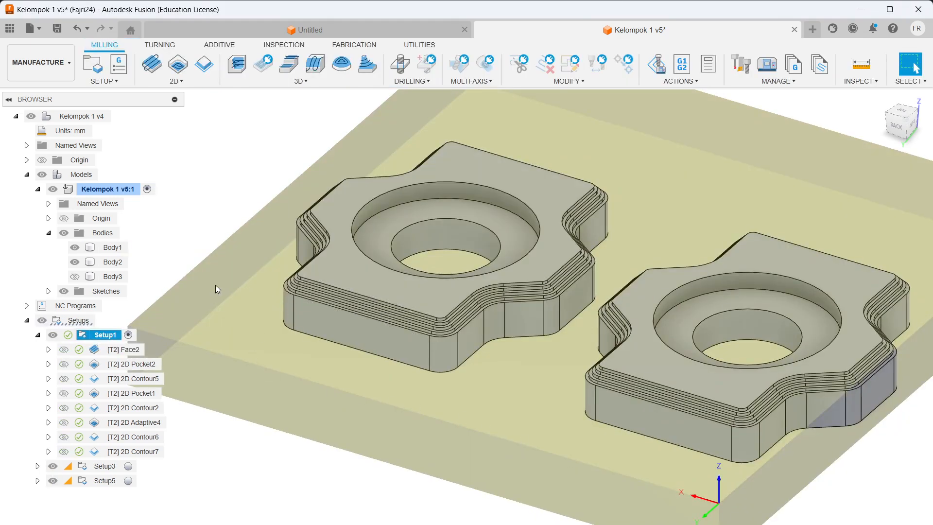
Step: Expand Setup3 to list 2D Adaptive6 and 2D Contour8, and redisplay the 2D Contour7 toolpath
left_click(38, 471)
left_click(38, 467)
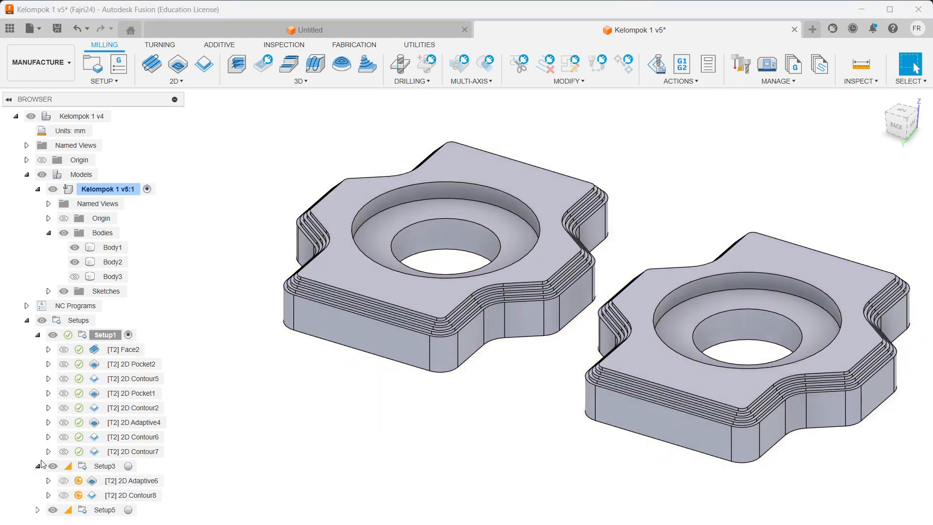
left_click(105, 467)
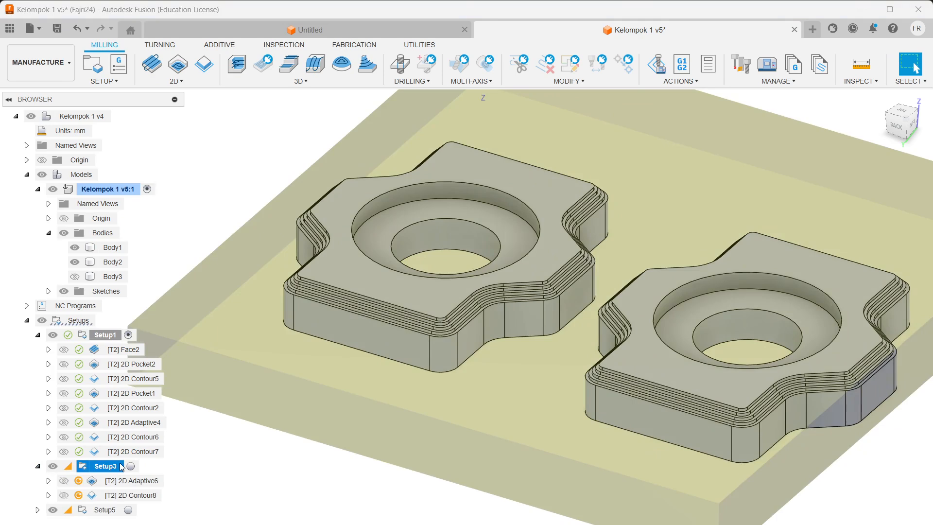
scroll(625, 296, "down", 5)
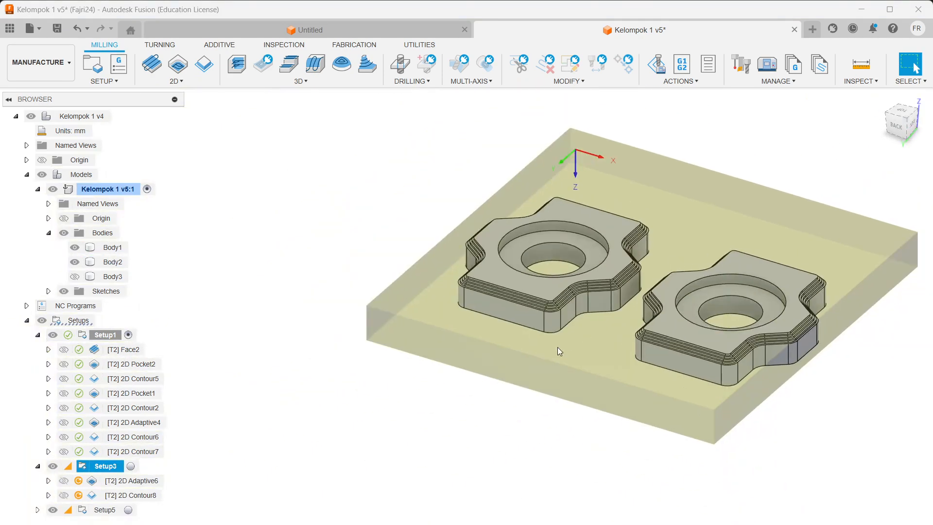
left_click(154, 453)
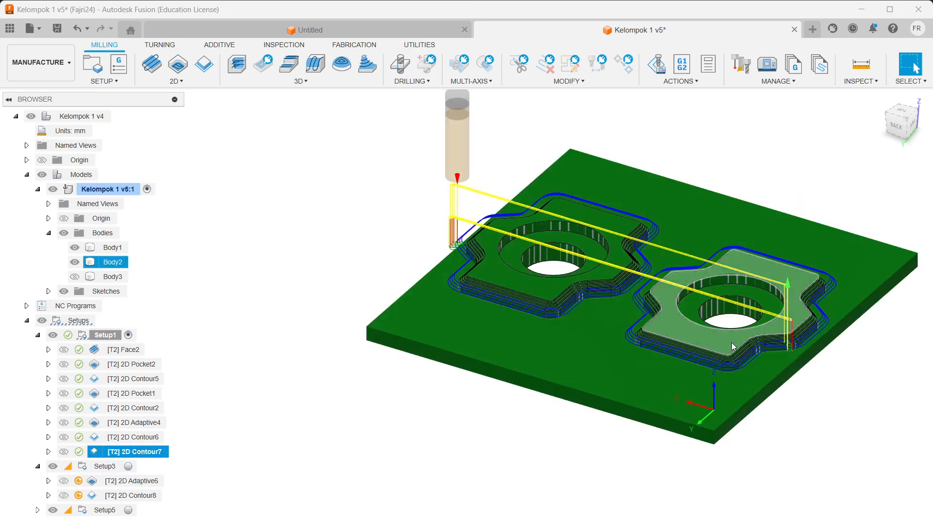
scroll(732, 343, "up", 5)
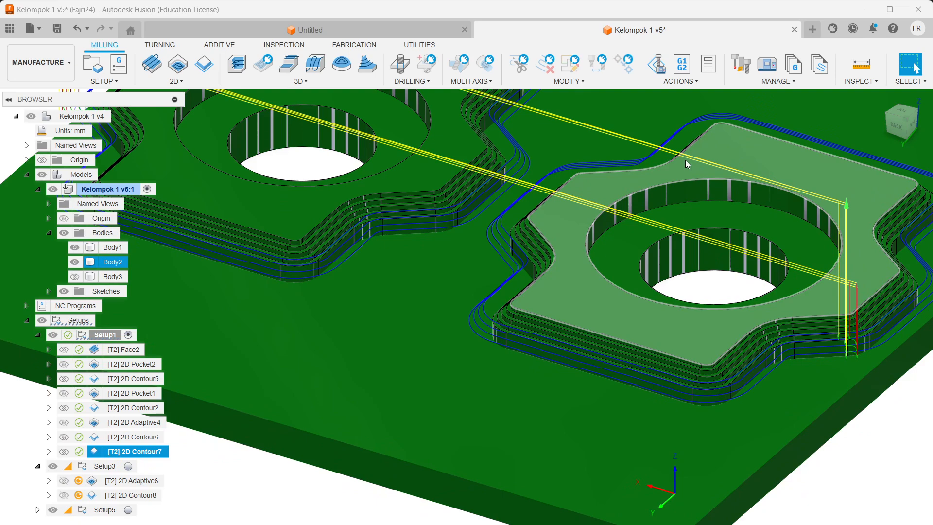
scroll(593, 235, "up", 3)
scroll(562, 243, "down", 8)
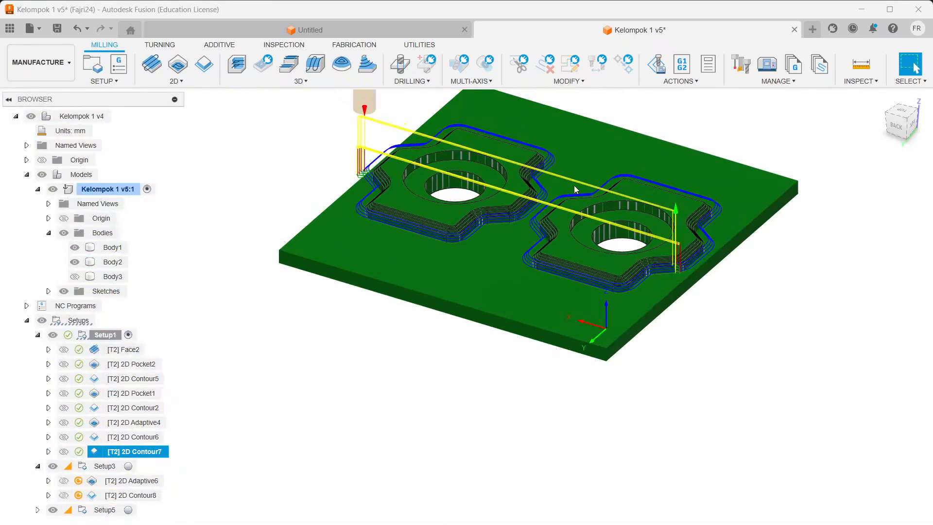
scroll(574, 185, "up", 3)
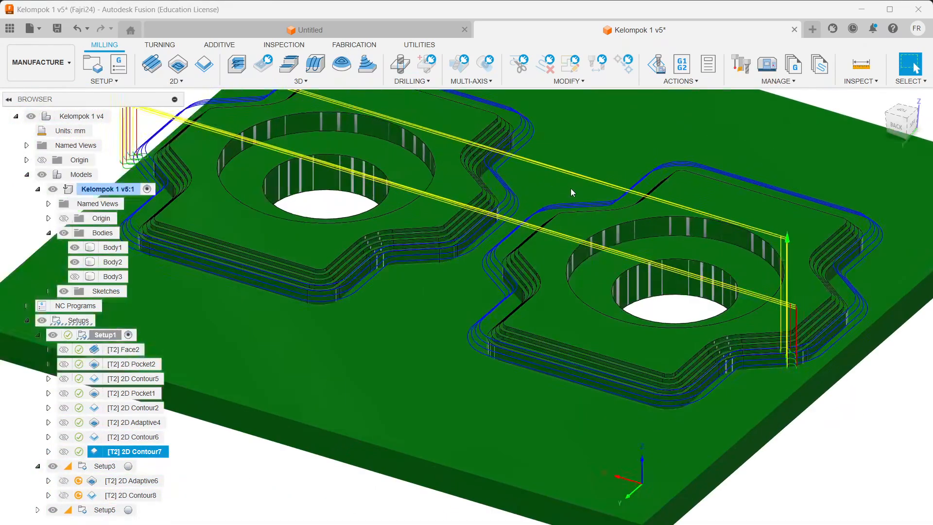
Step: Select Setup3 and make the Body3 fixture block visible beneath the two parts
left_click(95, 466)
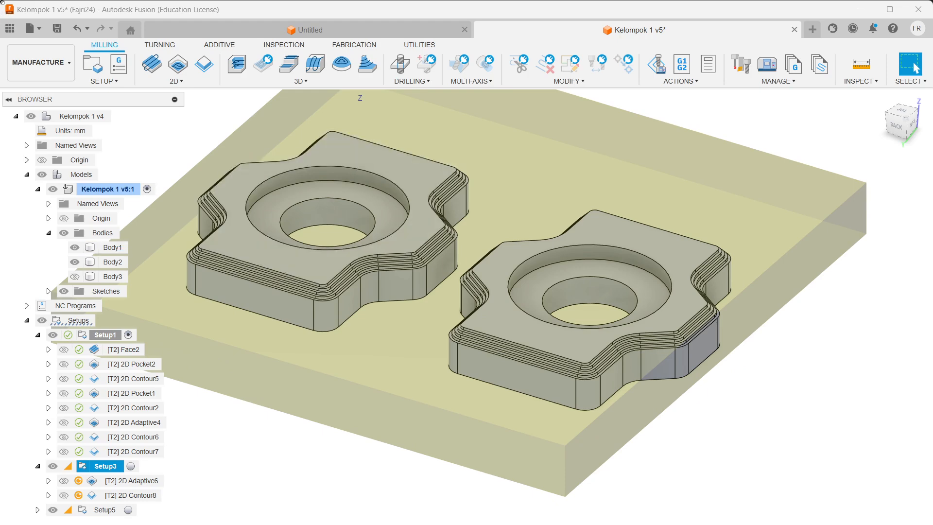
left_click(74, 277)
middle_click_drag(631, 317, 739, 120, "shift")
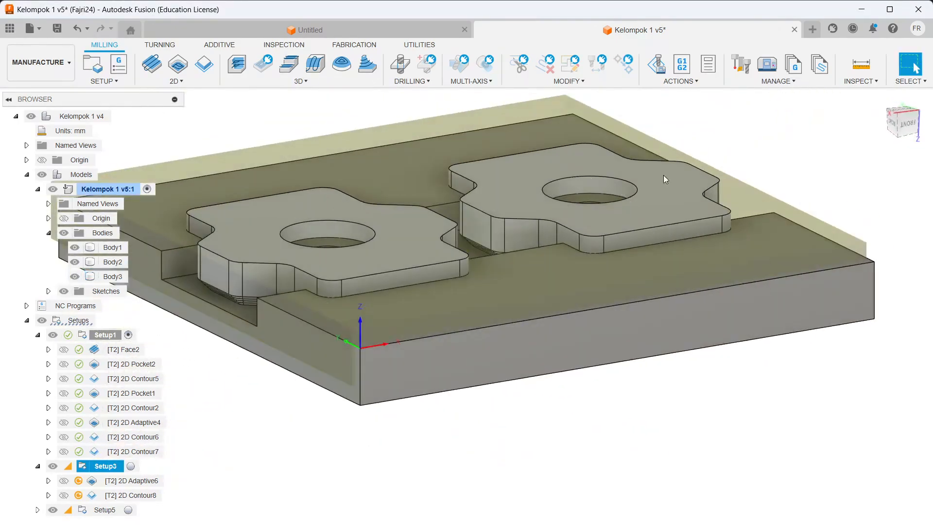
scroll(434, 270, "up", 2)
scroll(434, 269, "down", 4)
middle_click_drag(432, 268, 560, 311)
right_click(115, 467)
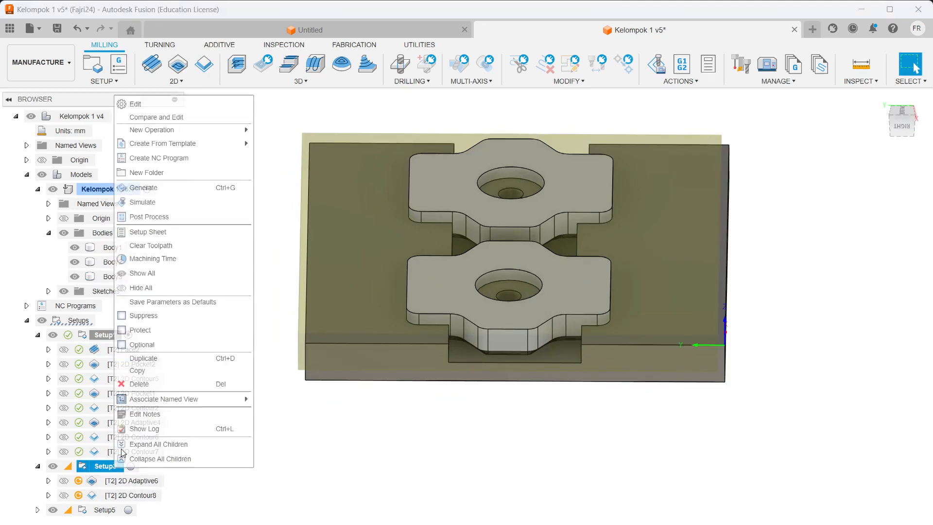
Step: Open Setup3's settings and toggle Body3 off and back on to show the fixture plate
left_click(136, 103)
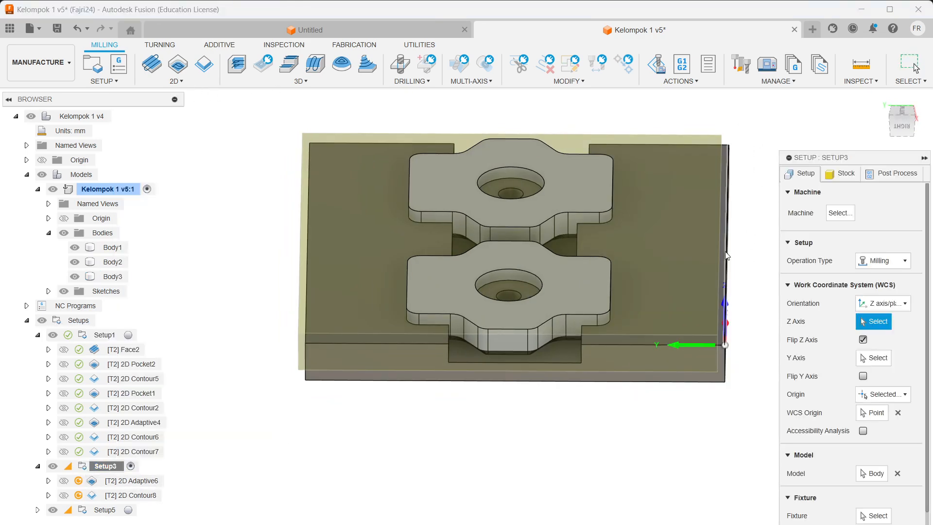
scroll(719, 247, "up", 5)
scroll(716, 247, "down", 4)
middle_click_drag(713, 258, 624, 304, "shift")
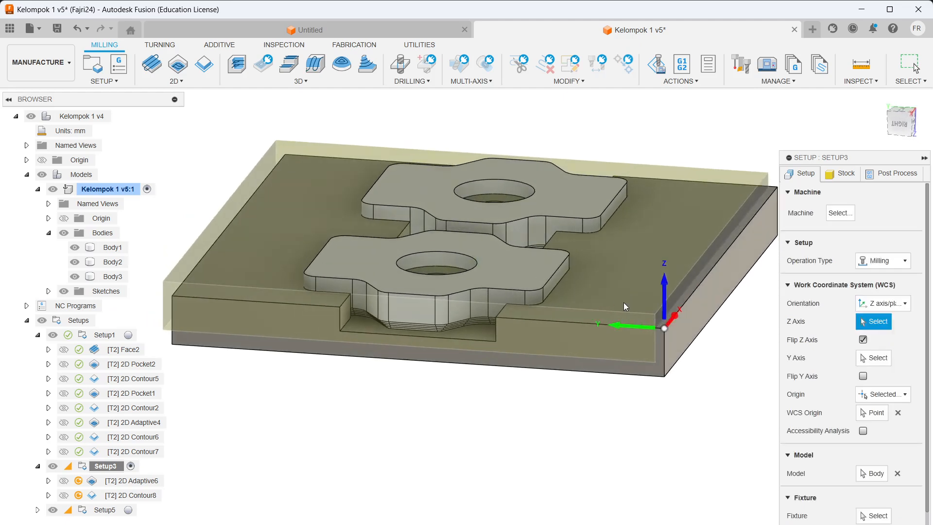
left_click(76, 277)
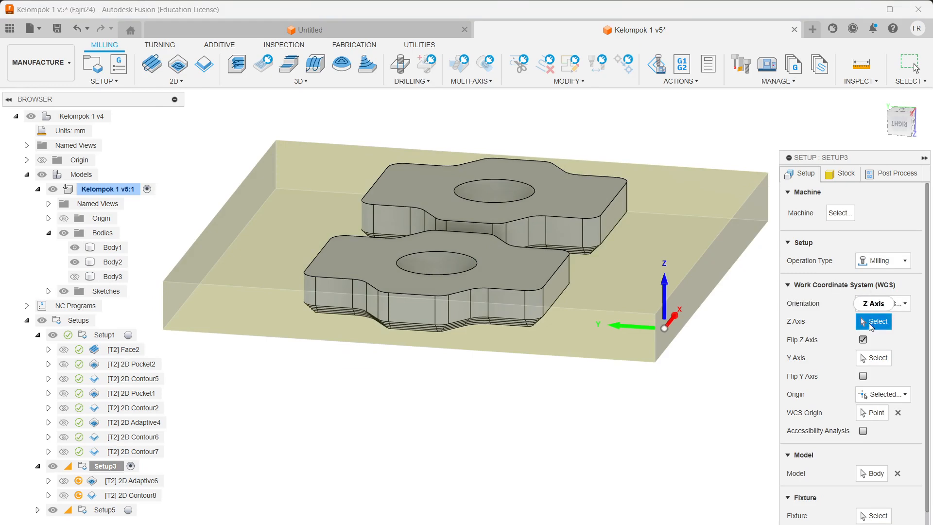
middle_click_drag(583, 279, 195, 170, "shift")
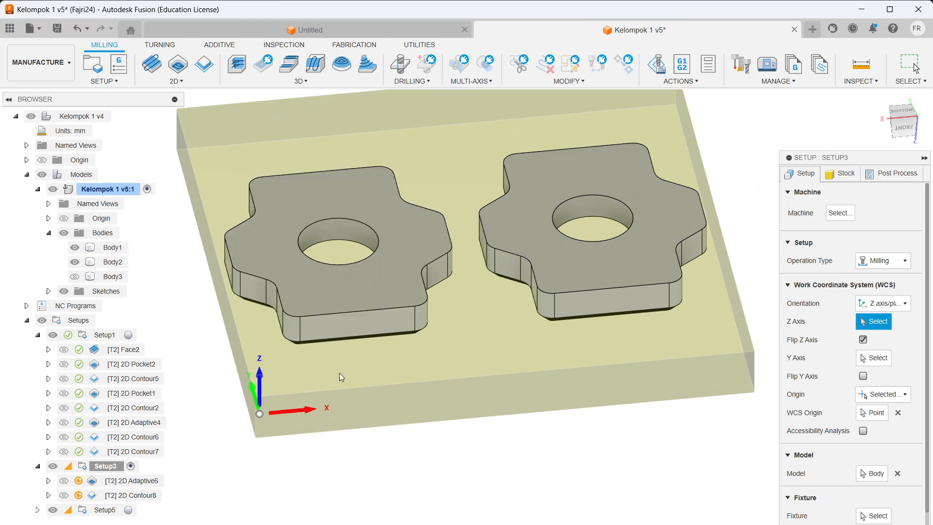
middle_click_drag(340, 387, 362, 317, "shift")
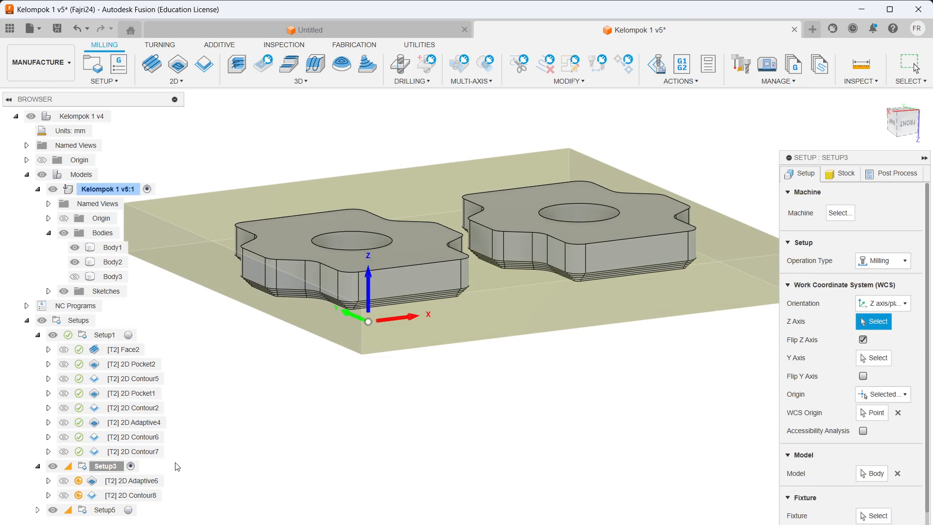
left_click(74, 277)
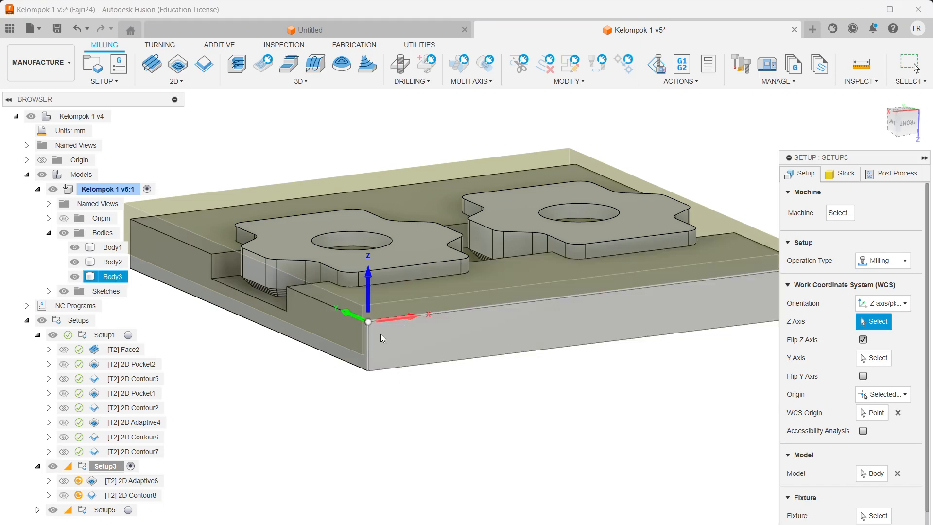
Step: Review Setup3's Stock and Post Process settings, with stock taken from the preceding setup
scroll(381, 334, "up", 5)
middle_click_drag(373, 309, 336, 303, "shift")
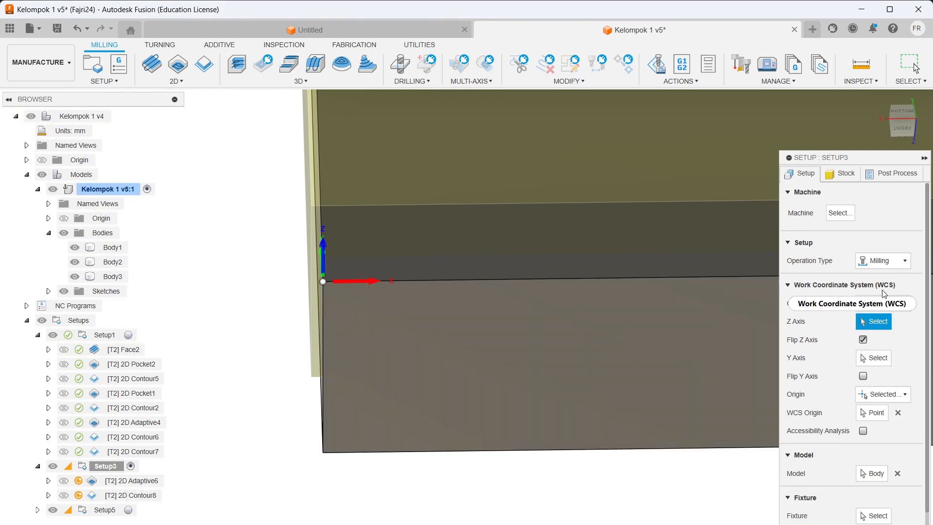
left_click(839, 177)
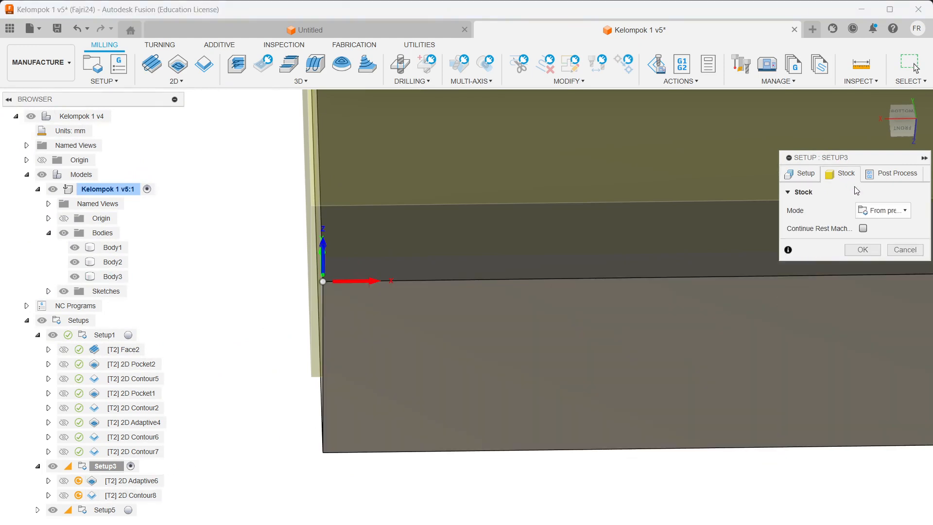
left_click(897, 177)
Step: Cancel the Setup3 dialog and display the [T2] 2D Adaptive6 clearing toolpath around both parts
left_click(920, 311)
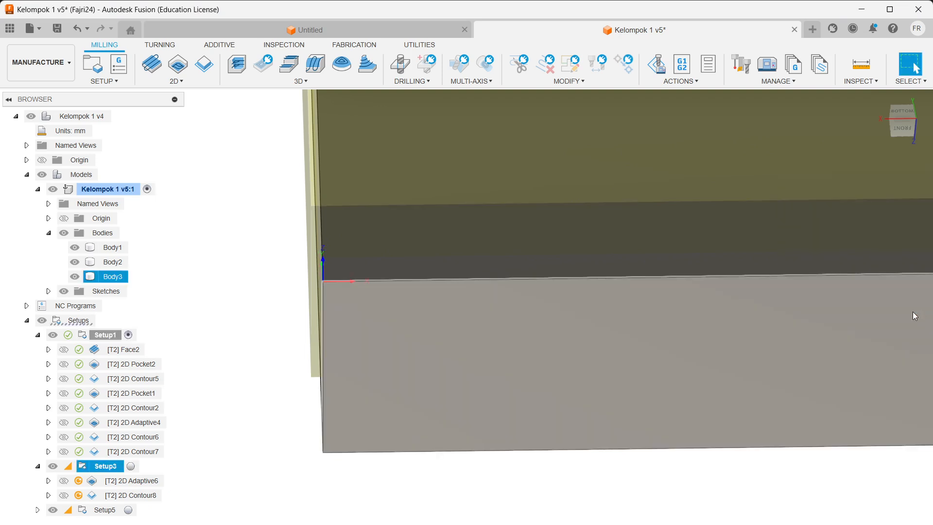
scroll(449, 345, "up", 2)
scroll(424, 276, "down", 5)
middle_click_drag(515, 251, 632, 229, "shift")
scroll(482, 265, "up", 1)
scroll(287, 290, "down", 3)
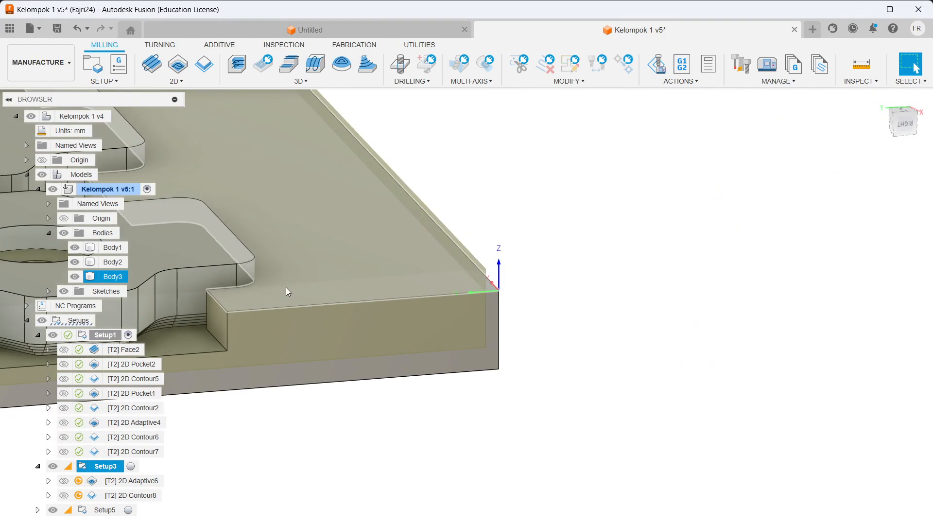
scroll(302, 234, "down", 5)
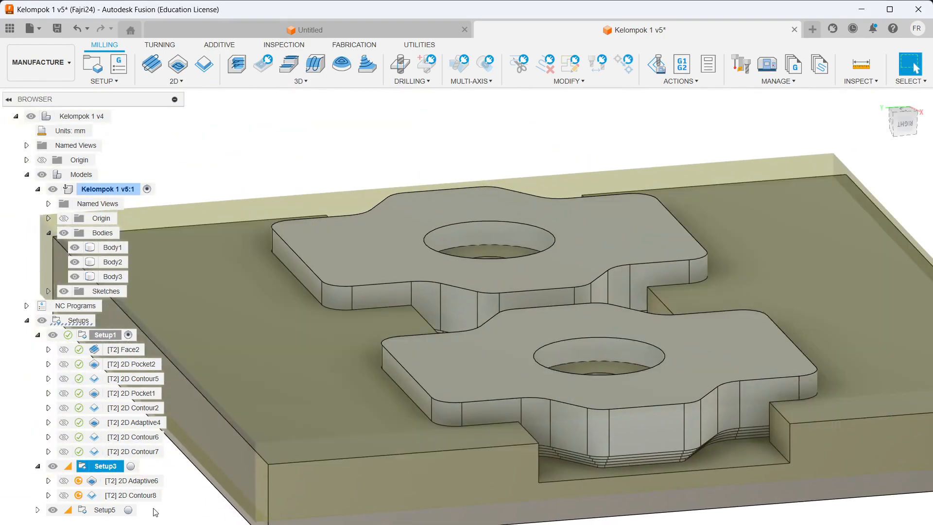
left_click(140, 486)
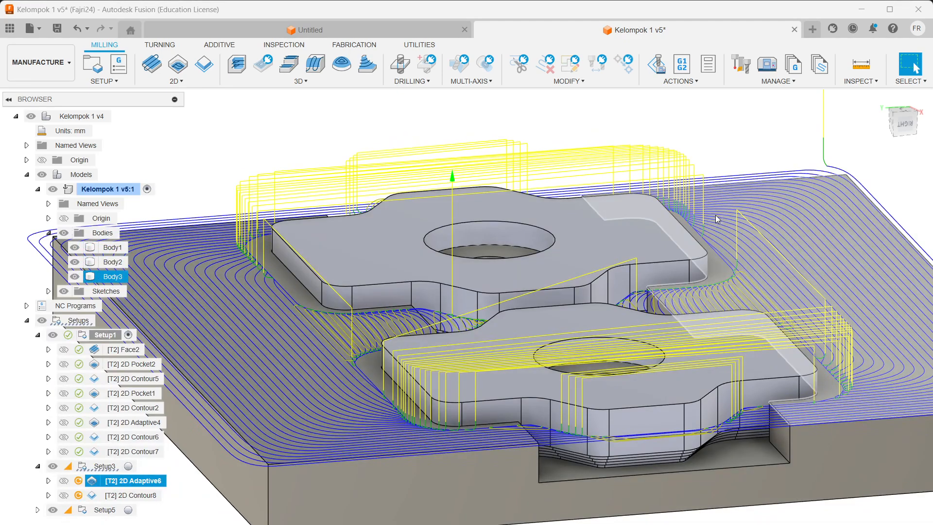
right_click(135, 481)
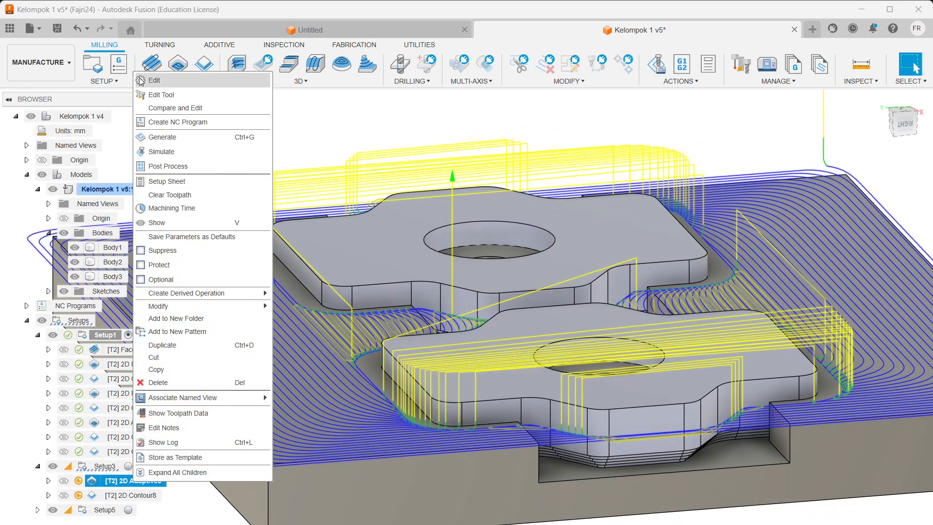
Step: Edit 2D Adaptive6, set its Cutting Feedrate to 1000, and check the pocket geometry
left_click(141, 80)
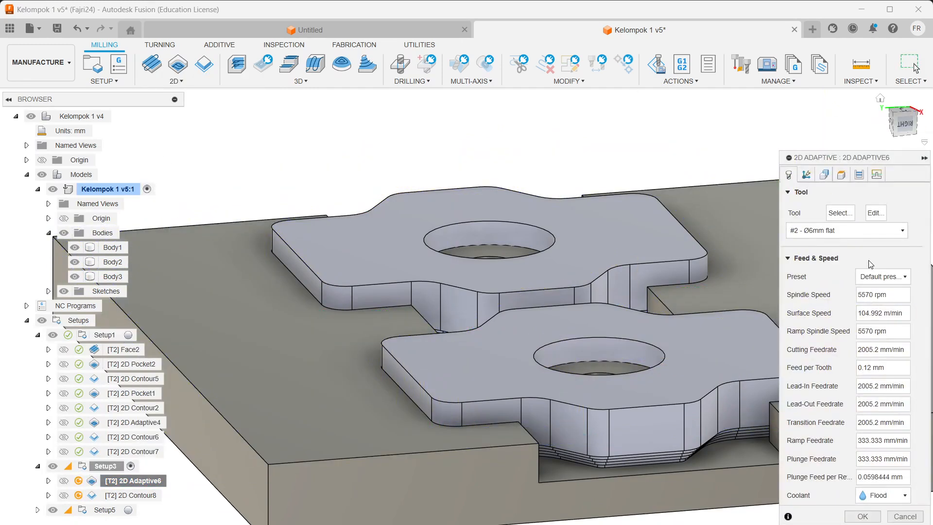
left_click(868, 353)
type("1000")
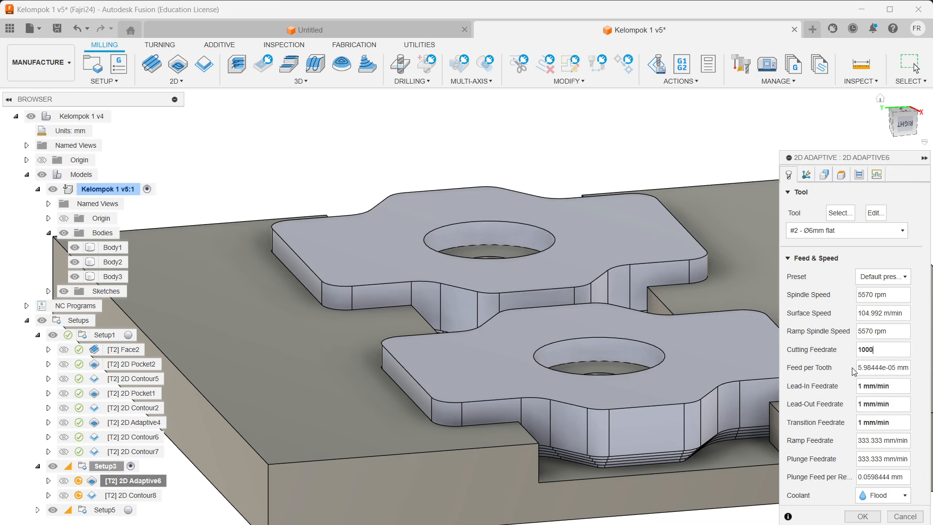
left_click(808, 175)
left_click(824, 174)
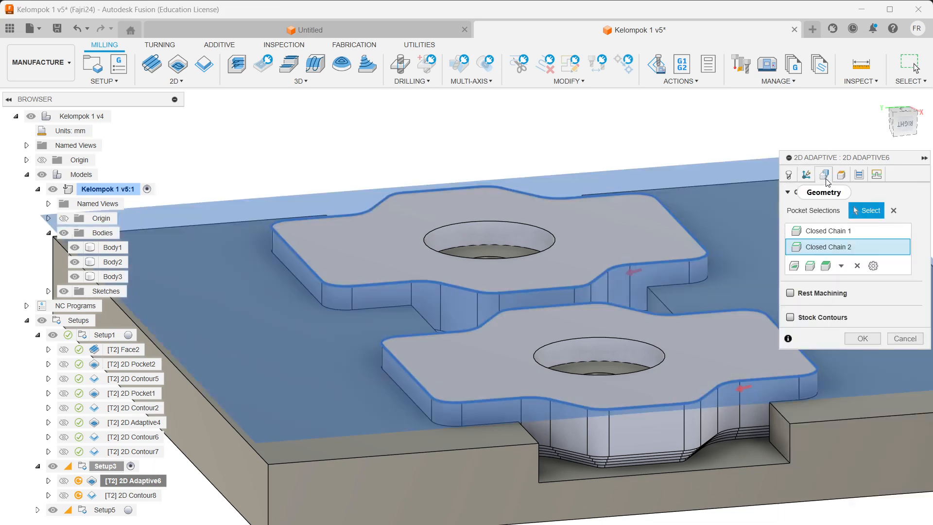
scroll(739, 340, "up", 3)
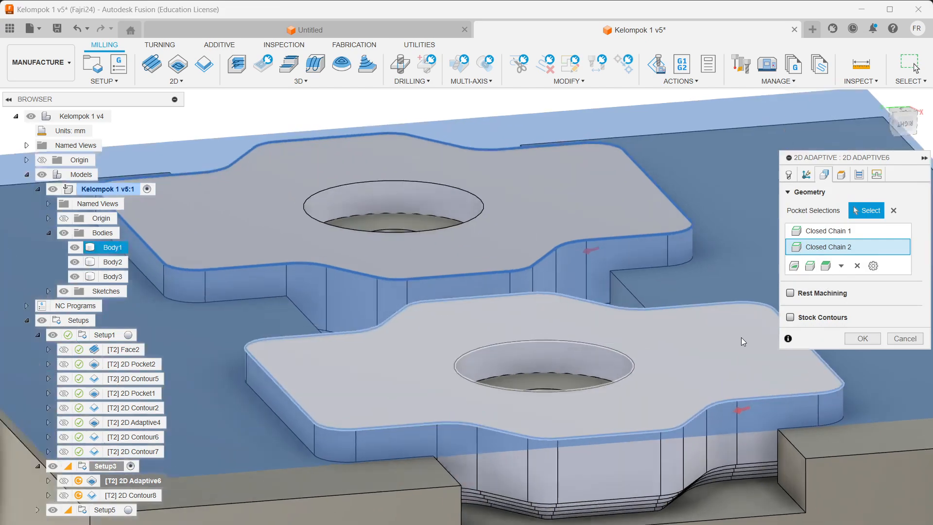
middle_click_drag(739, 340, 566, 264, "shift")
Step: Review heights, passes (0.2 mm radial stock to leave) and linking, then accept to recompute
left_click(841, 175)
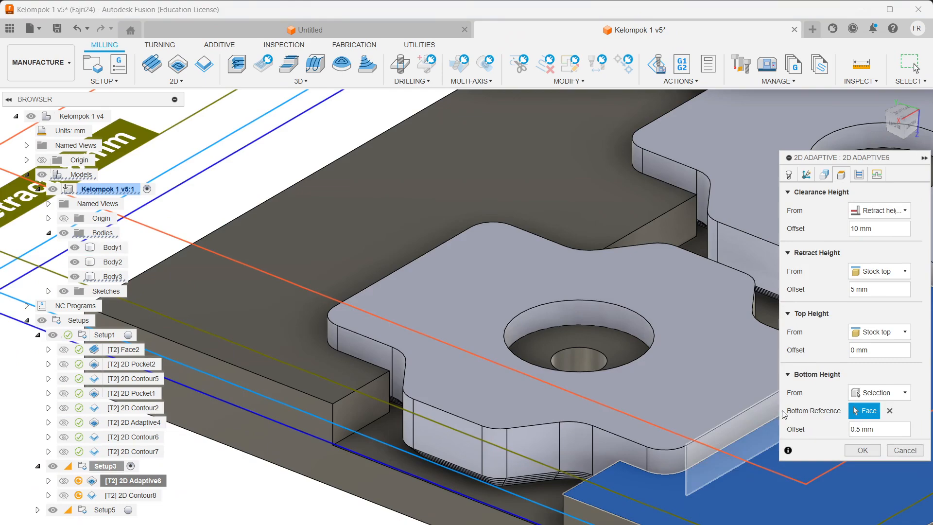
middle_click_drag(670, 298, 594, 303, "shift")
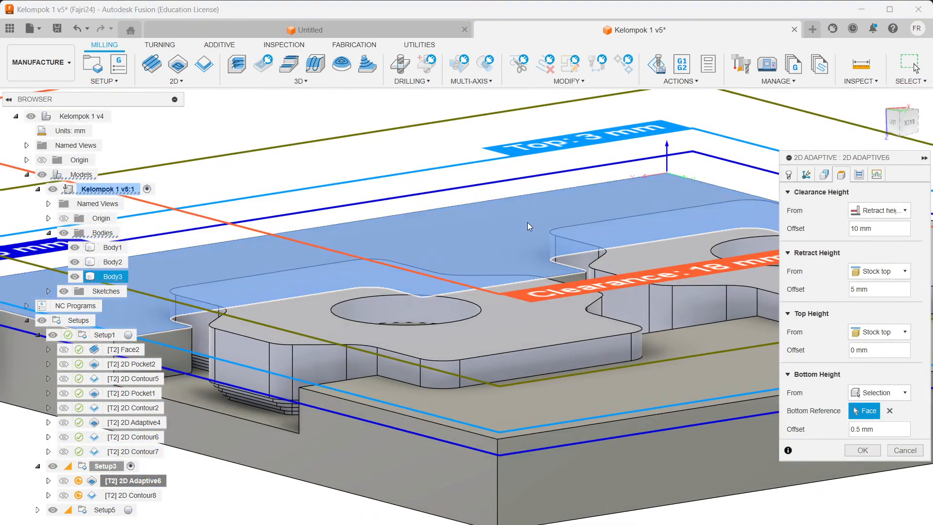
scroll(551, 231, "up", 10)
scroll(689, 417, "down", 8)
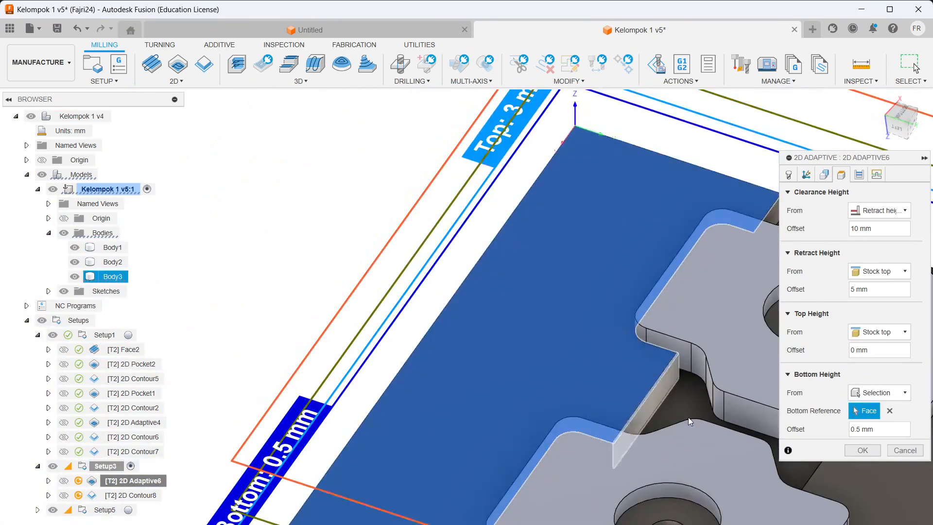
middle_click_drag(692, 427, 619, 415, "shift")
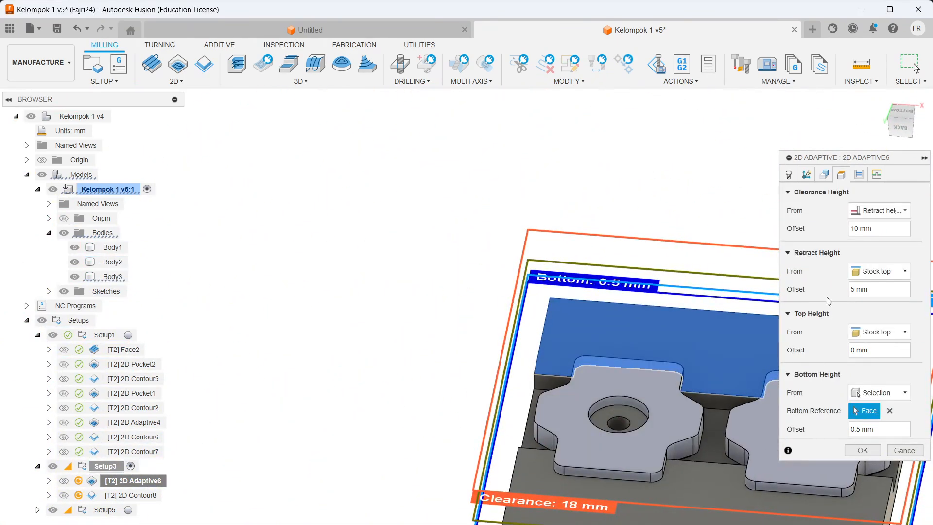
left_click(829, 175)
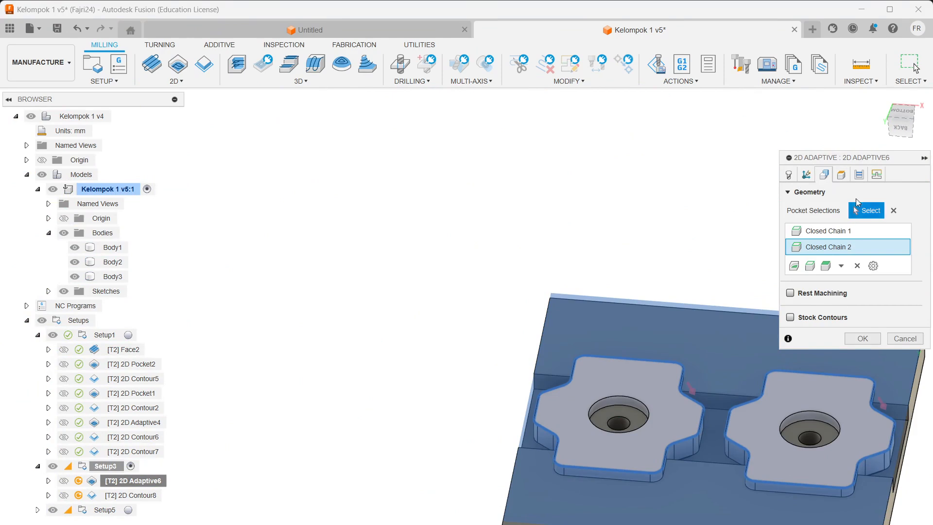
left_click(857, 175)
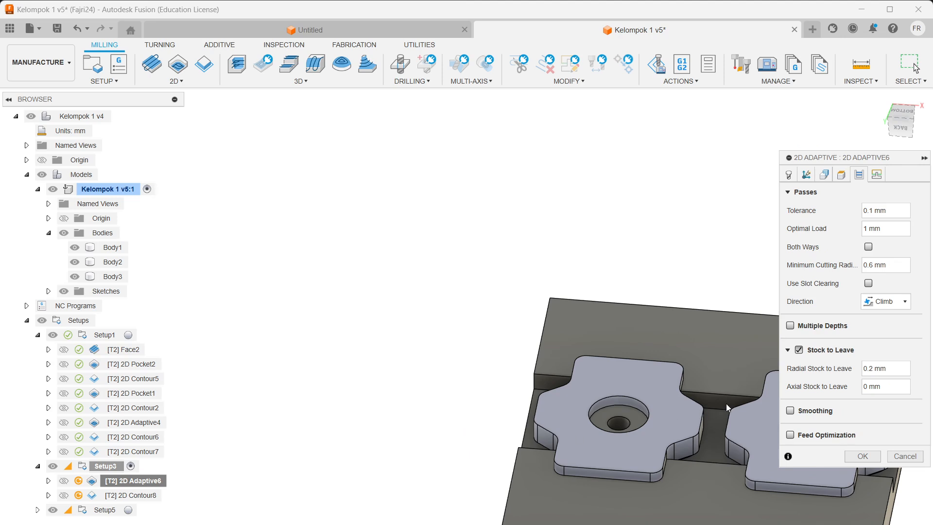
scroll(721, 410, "up", 5)
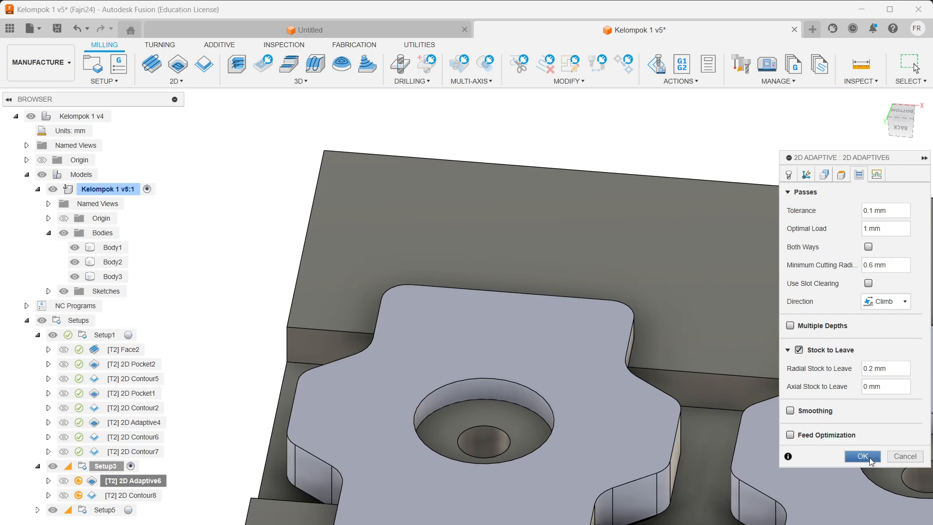
left_click(877, 181)
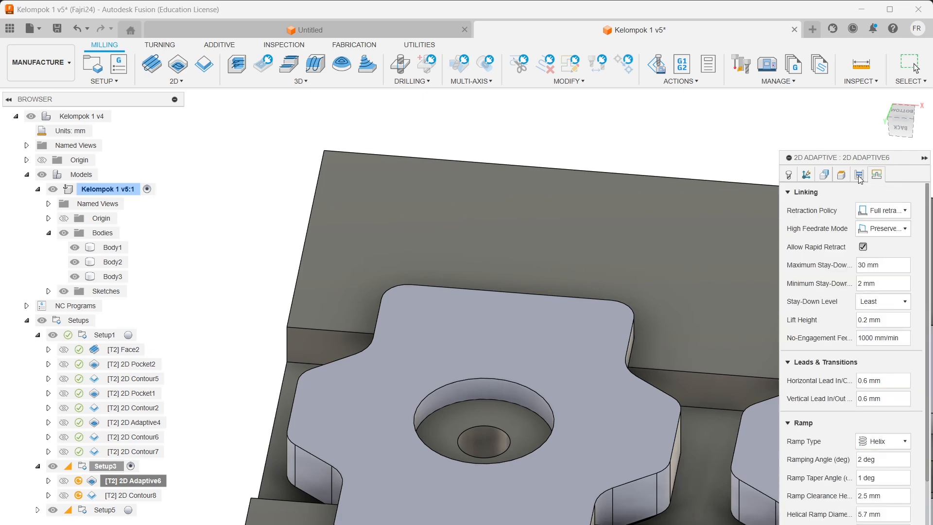
left_click(859, 177)
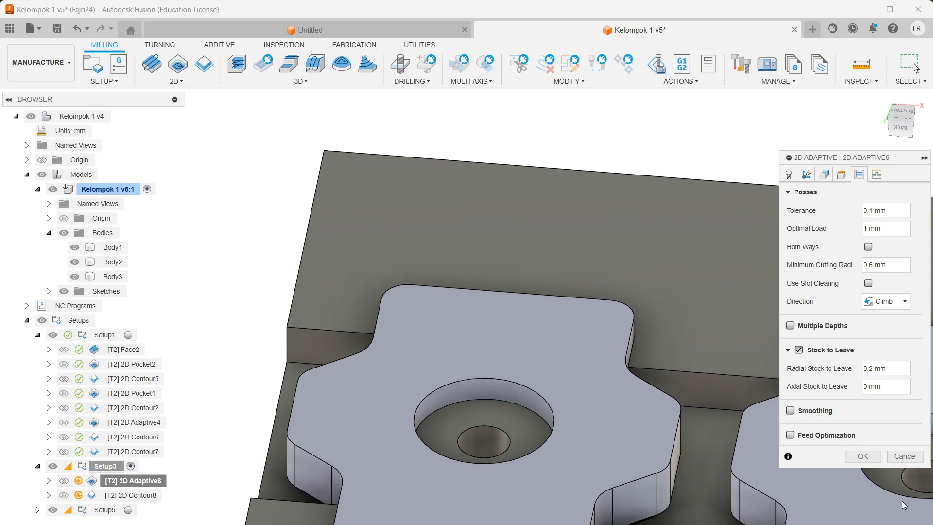
left_click(862, 456)
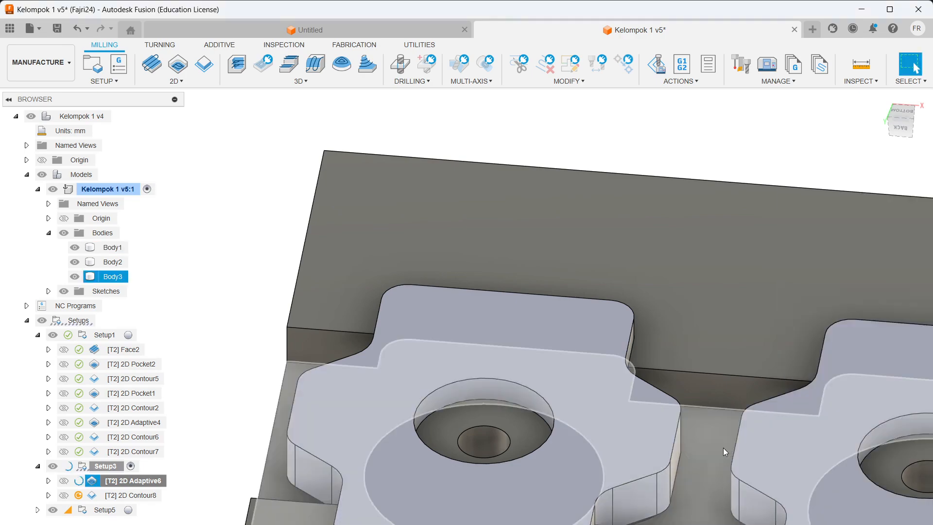
Step: Inspect the finished 2D Adaptive6 toolpath, then display the [T2] 2D Contour8 toolpath
scroll(480, 387, "up", 5)
scroll(338, 452, "down", 4)
scroll(544, 395, "up", 3)
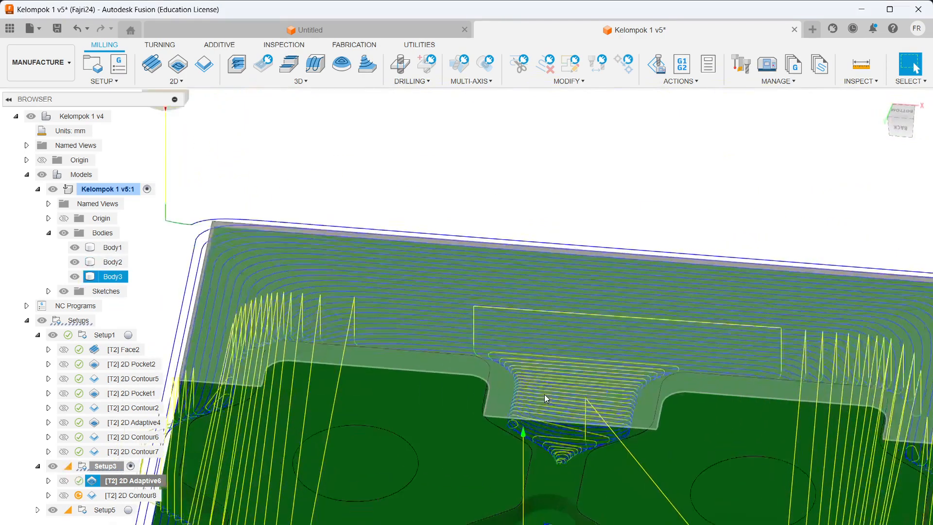
scroll(545, 395, "down", 4)
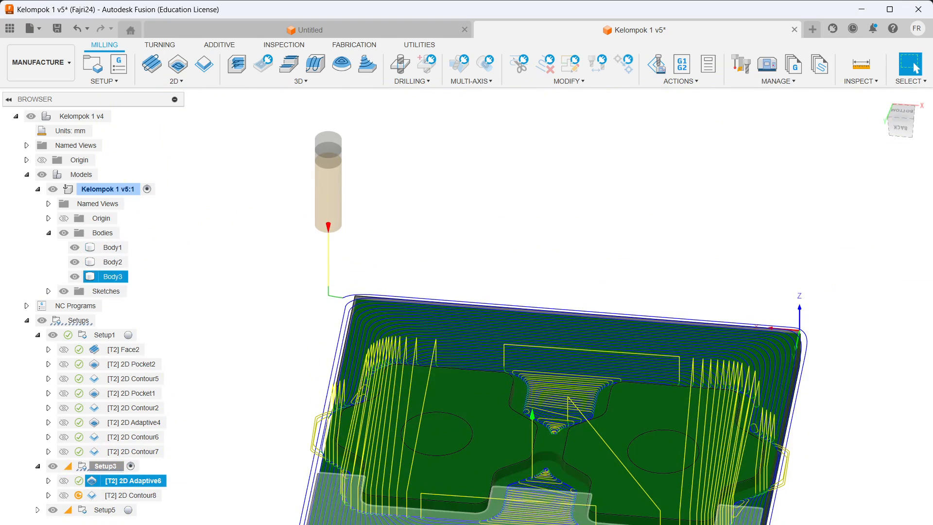
left_click(126, 501)
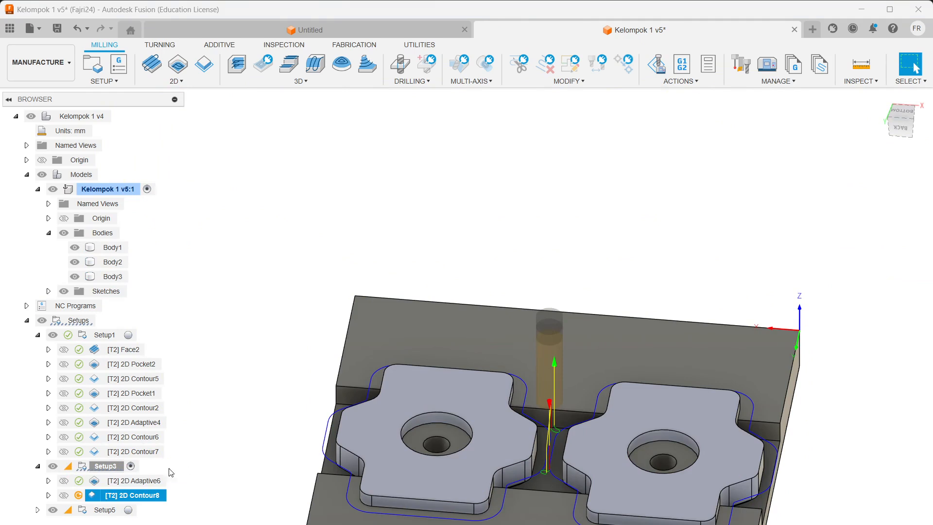
Step: Edit 2D Contour8 and set its Cutting Feedrate to 1000 mm/min
right_click(148, 495)
left_click(196, 94)
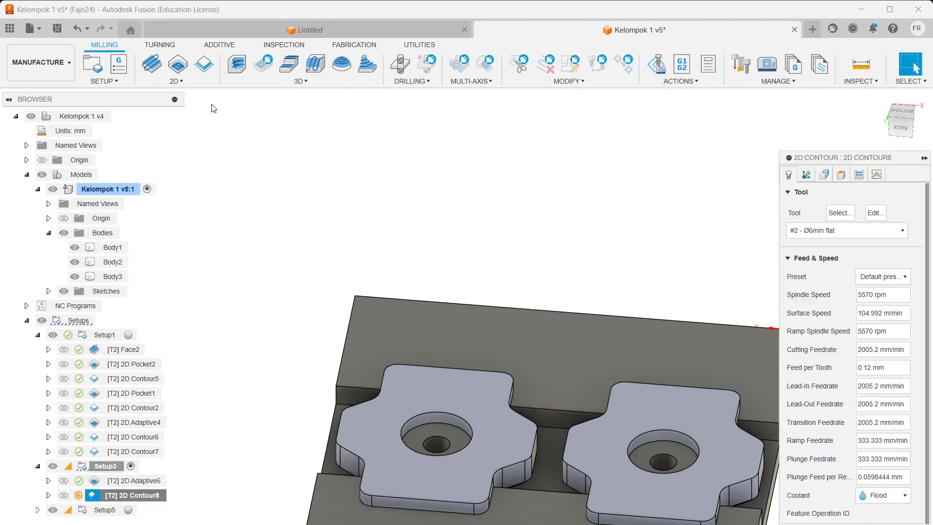
left_click(832, 178)
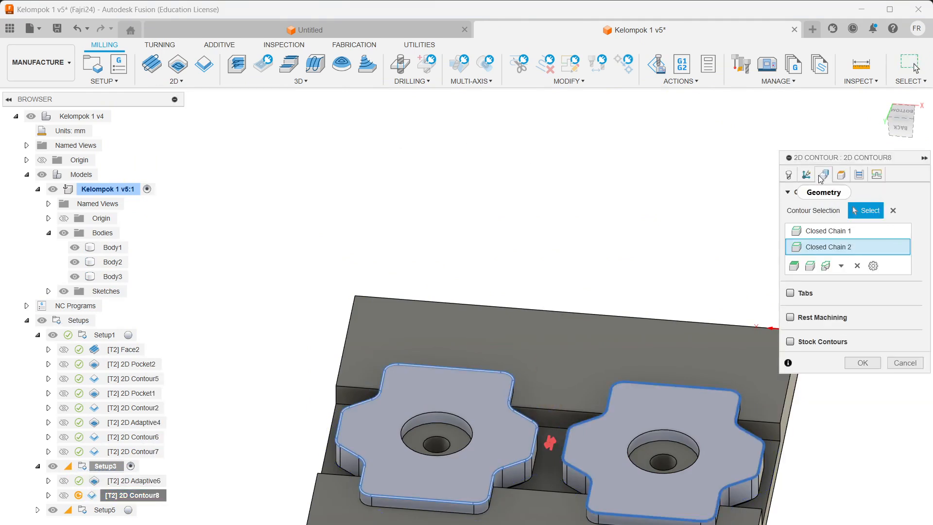
left_click(789, 179)
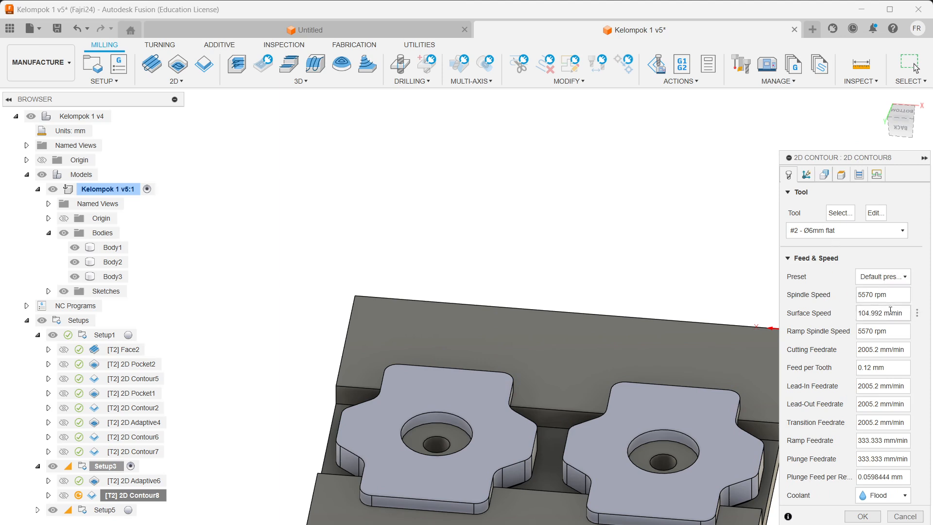
double_click(876, 351)
type("1000")
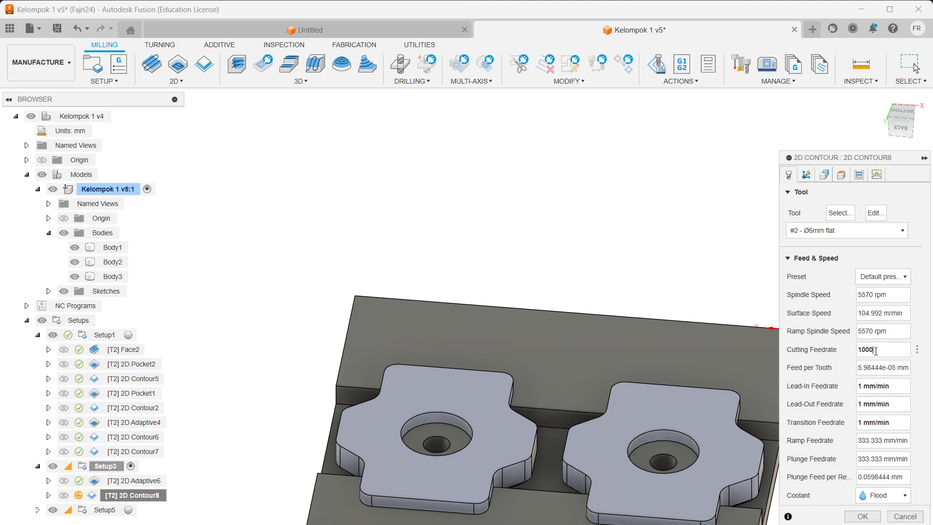
Step: Review geometry, heights, passes and linking, then accept to generate the contour toolpath
left_click(825, 176)
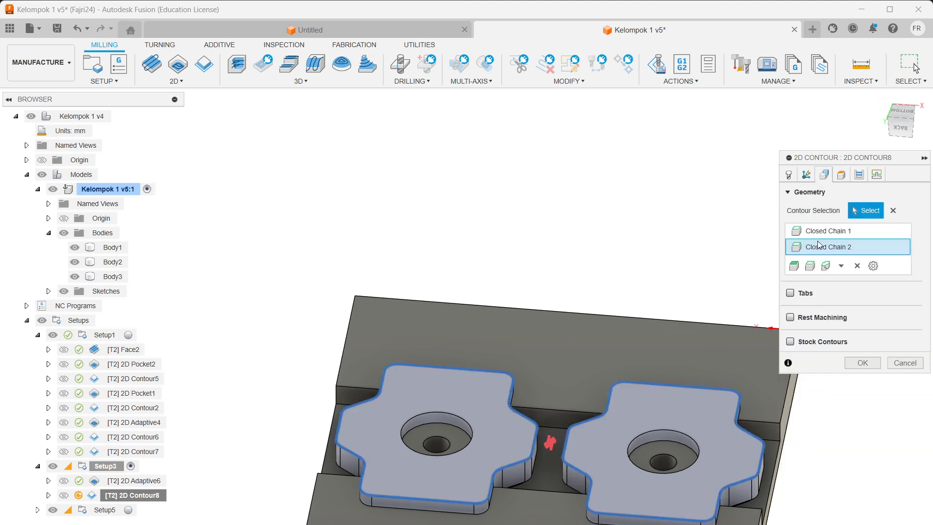
left_click(842, 176)
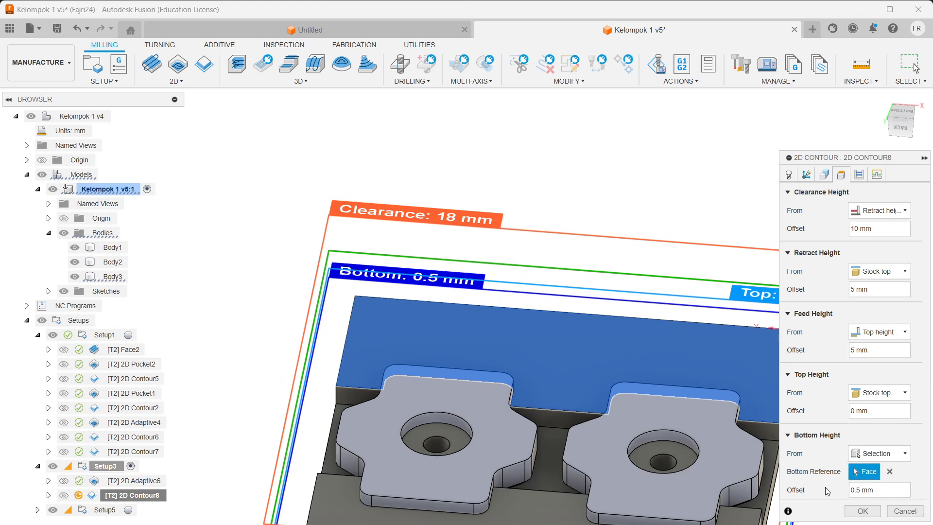
left_click(859, 175)
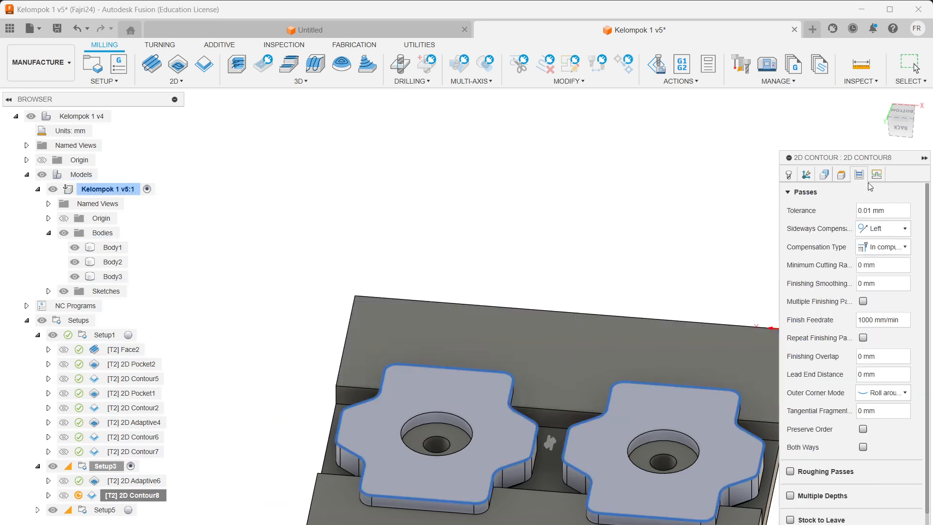
scroll(884, 204, "down", 2)
left_click(877, 174)
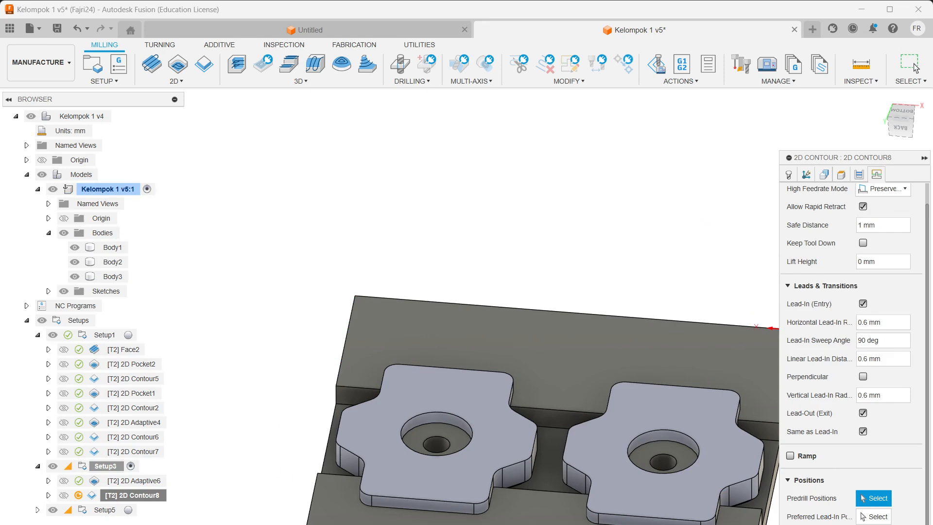
left_click(912, 65)
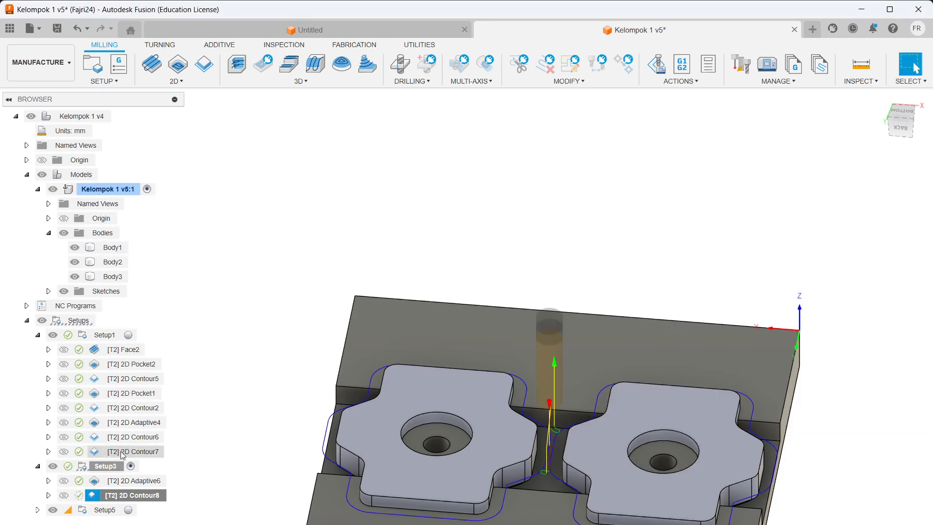
Step: Simulate Setup3, dismiss the no-issues verification notice, show all its toolpaths, and exit with Esc
right_click(99, 466)
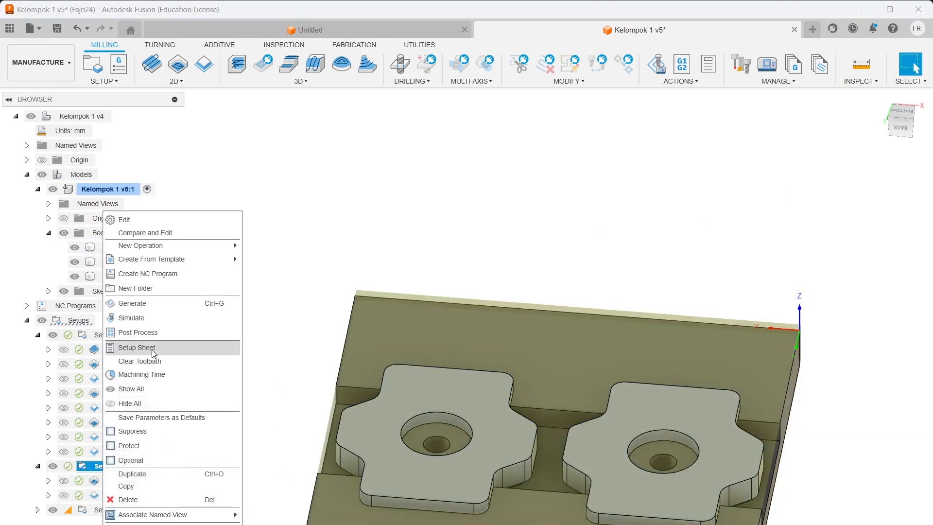
left_click(151, 320)
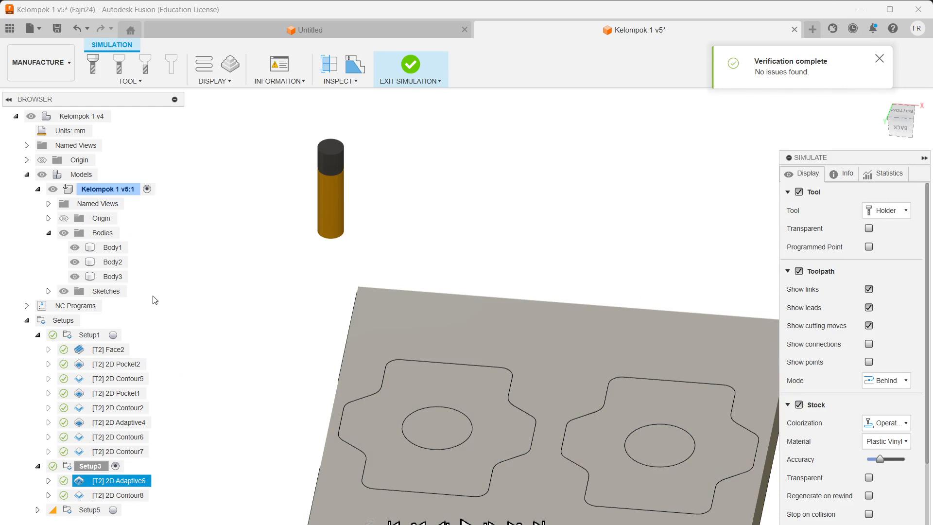
left_click(880, 58)
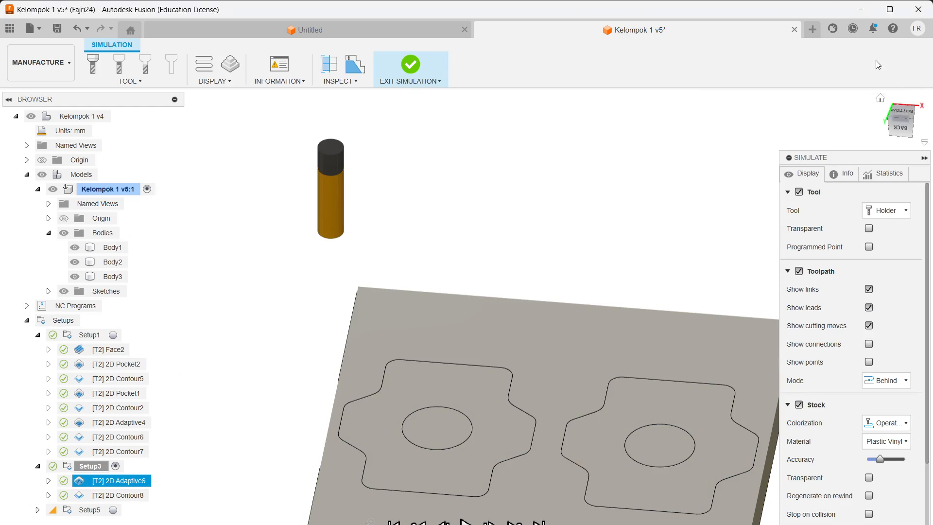
scroll(432, 306, "up", 3)
scroll(400, 310, "down", 3)
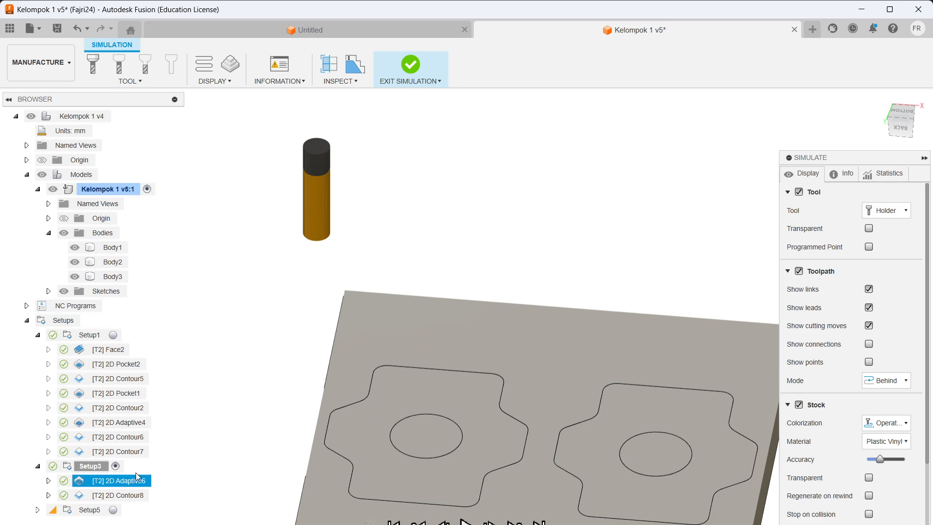
left_click(88, 467)
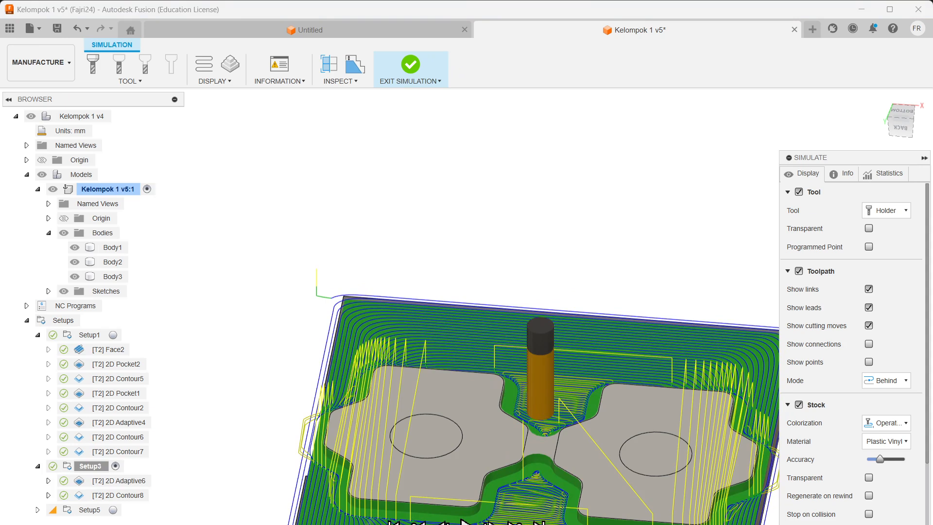
key("Escape")
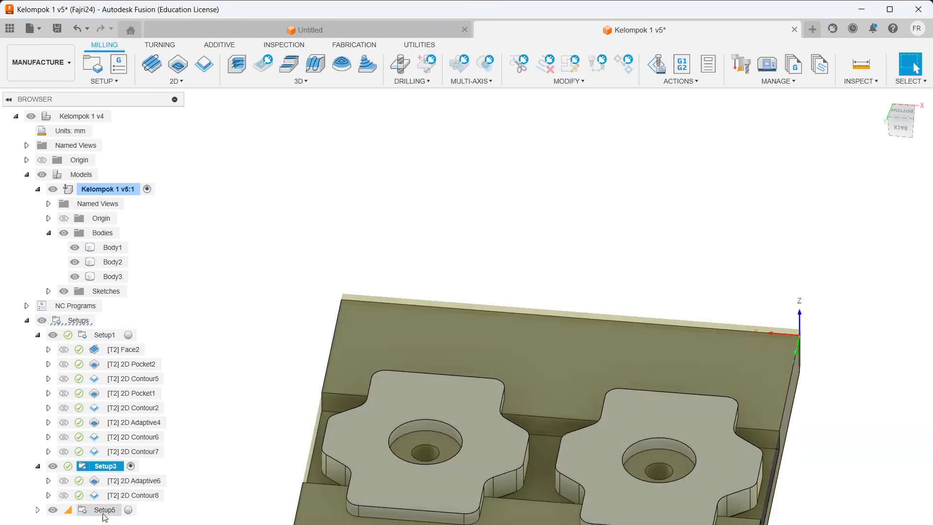
Step: Select Setup5, hide the Body1 and Body2 hex parts, and open Setup5's settings for editing
left_click(103, 513)
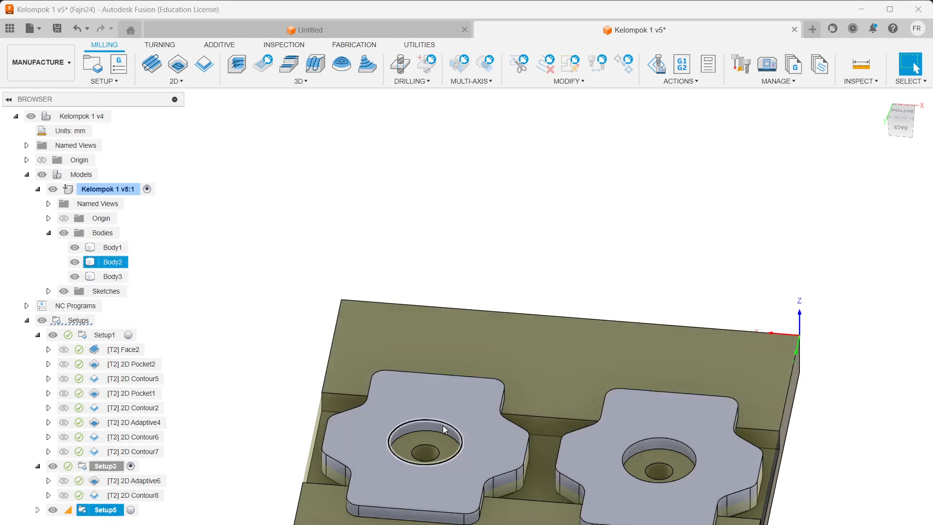
left_click(75, 248)
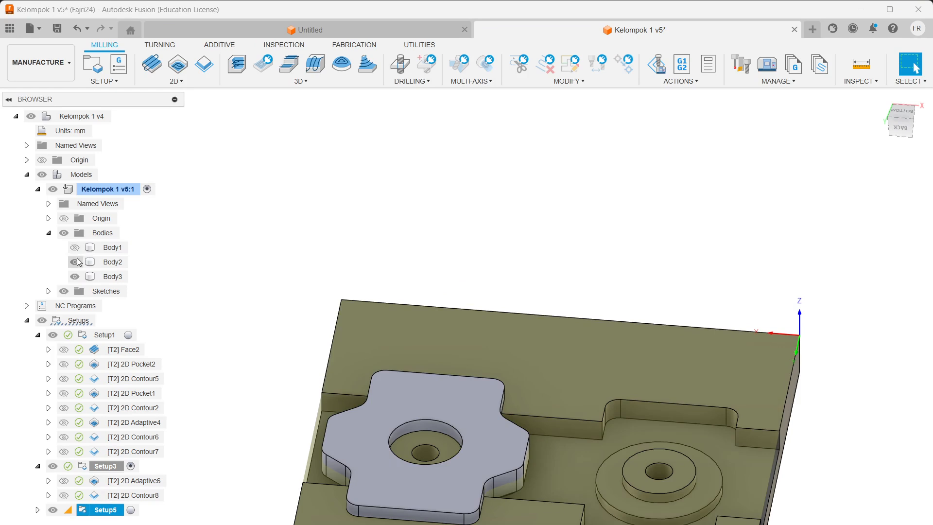
left_click(74, 262)
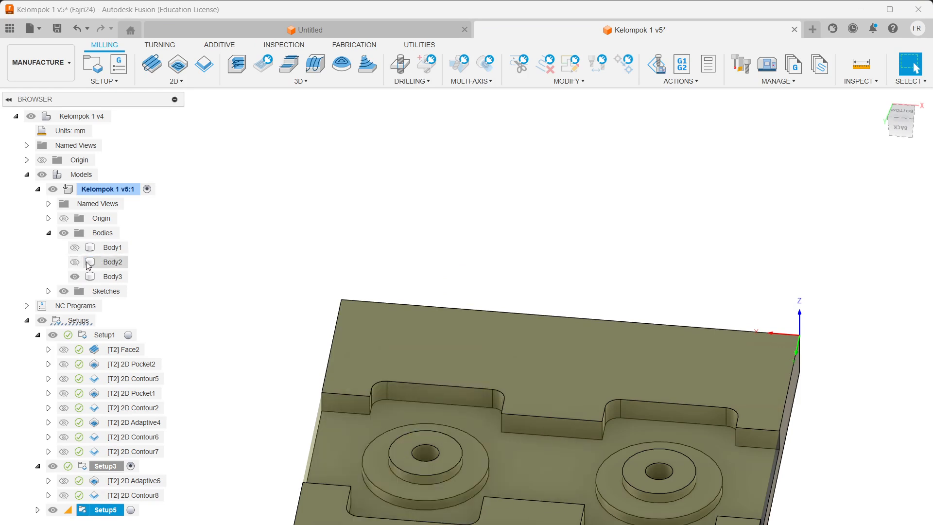
right_click(86, 509)
left_click(137, 165)
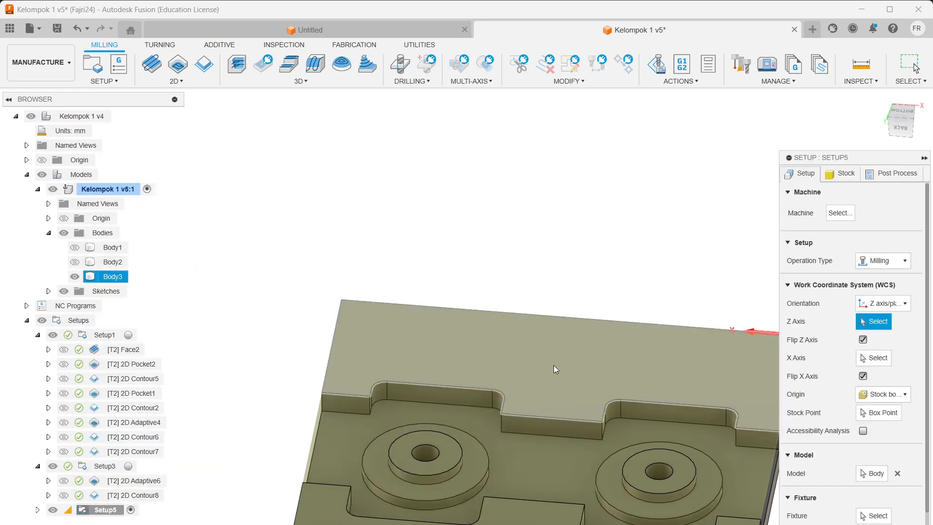
Step: Expand Setup5 to list its six operations, collapsing Setup1 and Setup3
left_click(38, 509)
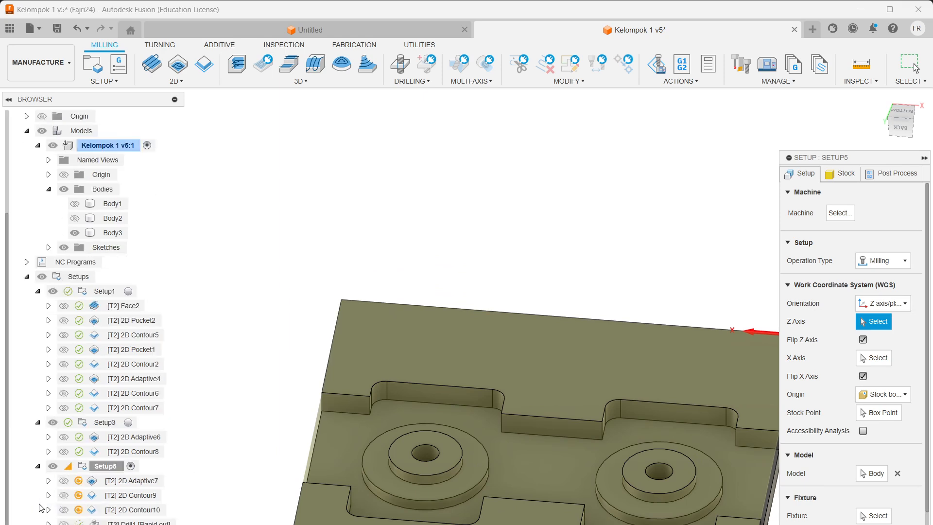
left_click(38, 291)
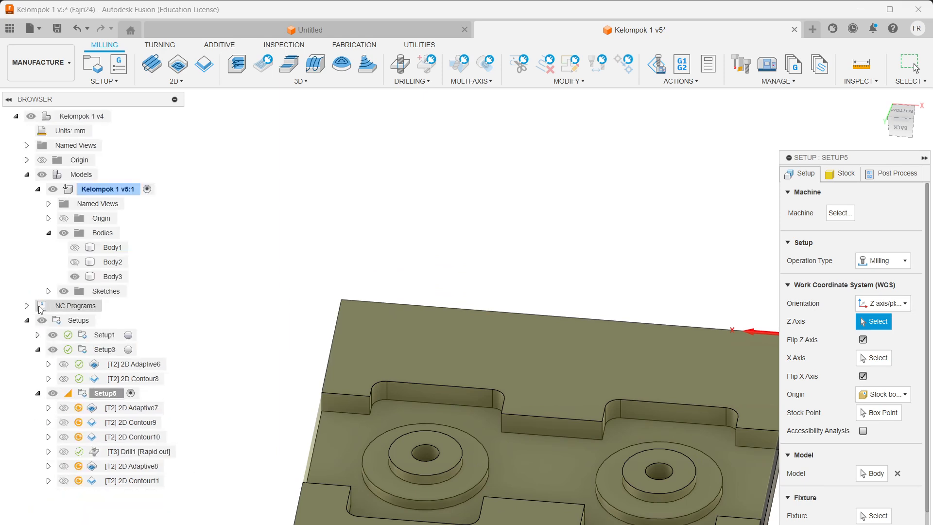
left_click(37, 349)
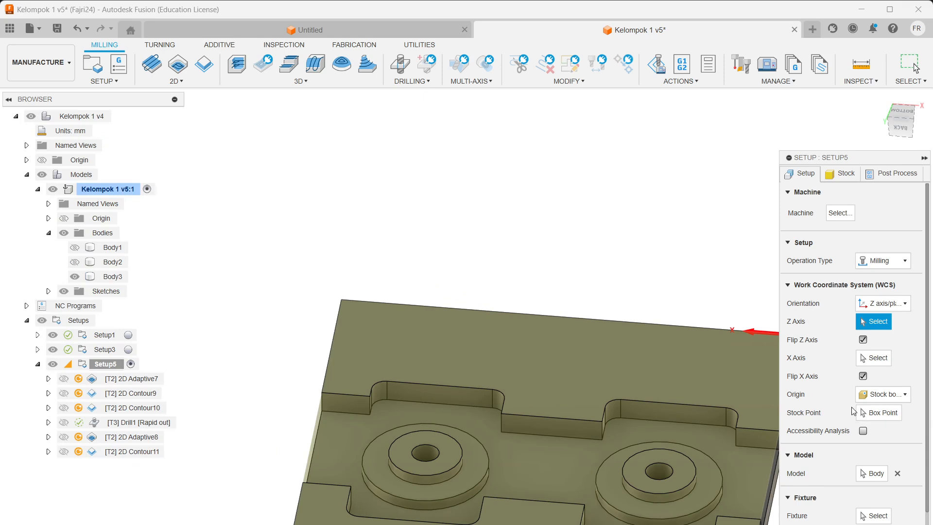
scroll(854, 411, "down", 1)
scroll(633, 388, "down", 2)
scroll(631, 388, "up", 2)
scroll(634, 425, "down", 3)
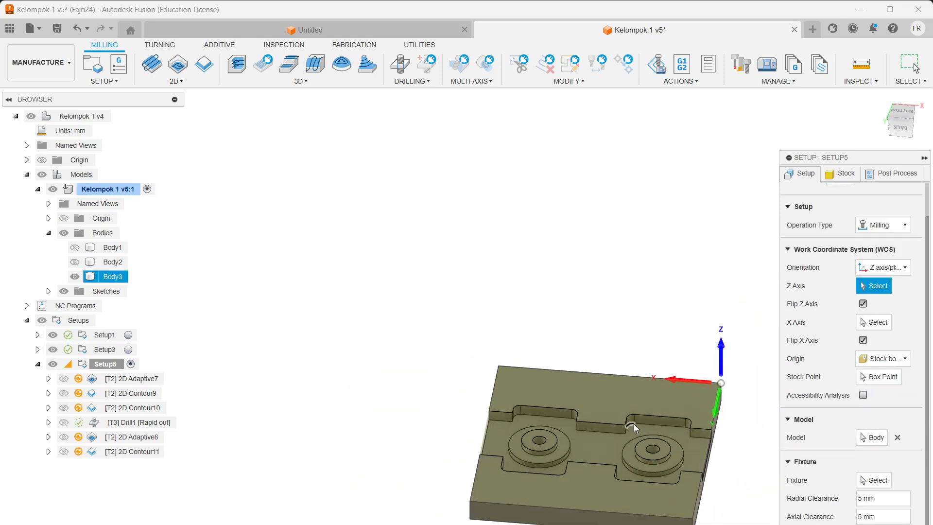
scroll(640, 410, "up", 2)
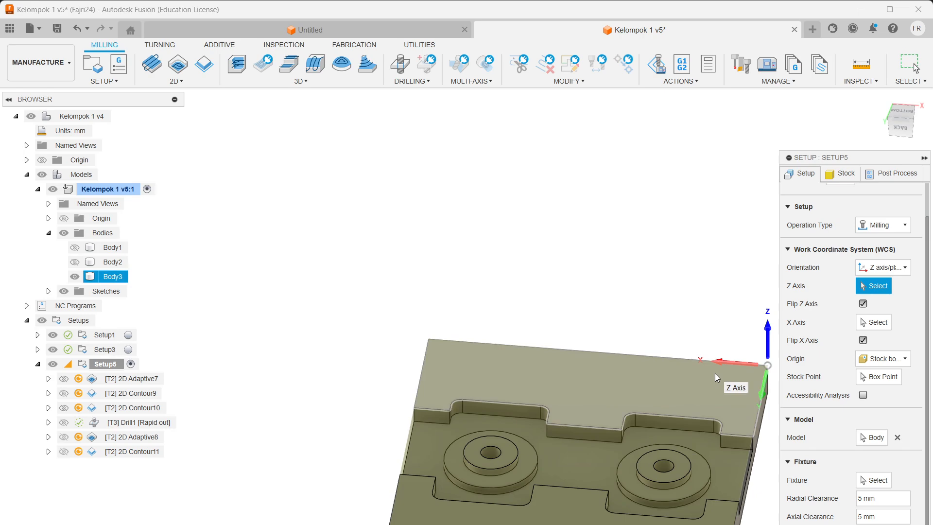
Step: Pan, zoom and orbit to view the whole fixture plate and its origin corner
middle_click_drag(719, 327, 596, 248)
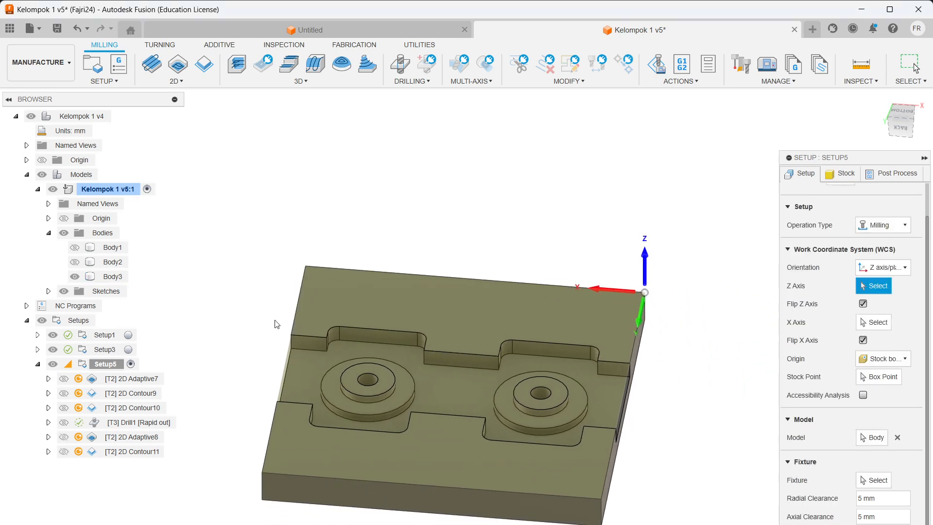
scroll(597, 298, "up", 3)
middle_click_drag(638, 325, 578, 237, "shift")
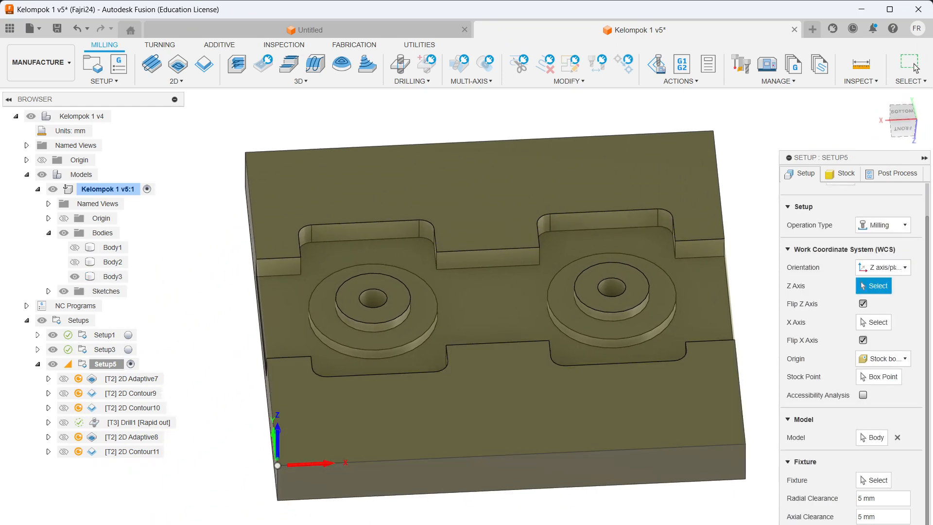
Step: Close Setup5's settings, select Setup3, then hide the fixture plate and show both hex parts
left_click(873, 524)
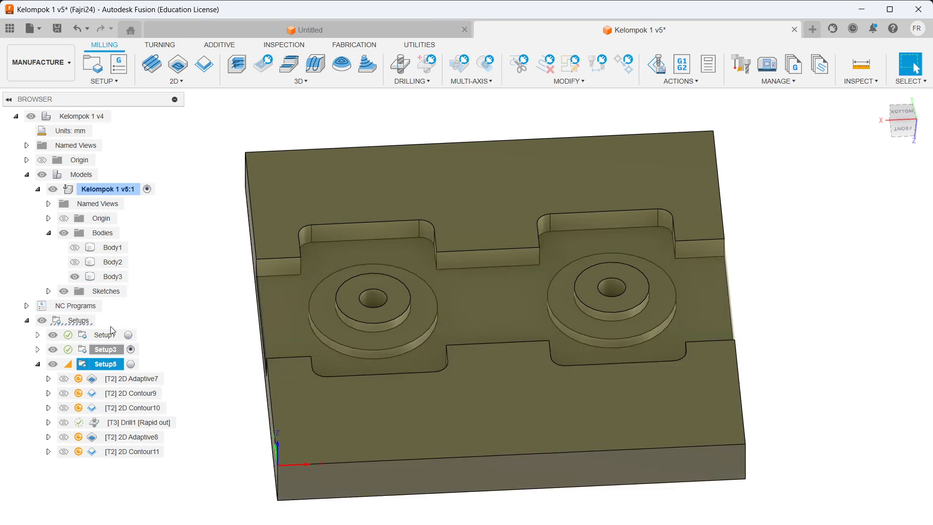
left_click(112, 351)
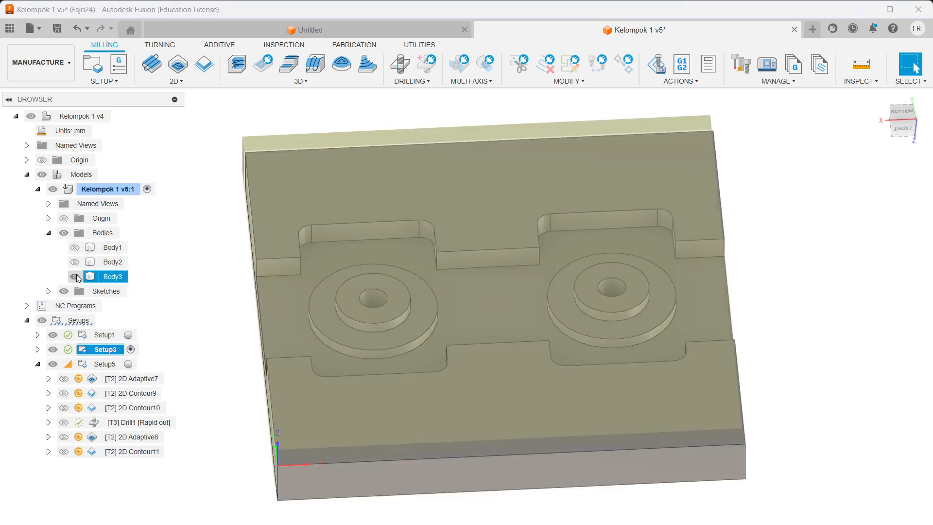
left_click(74, 277)
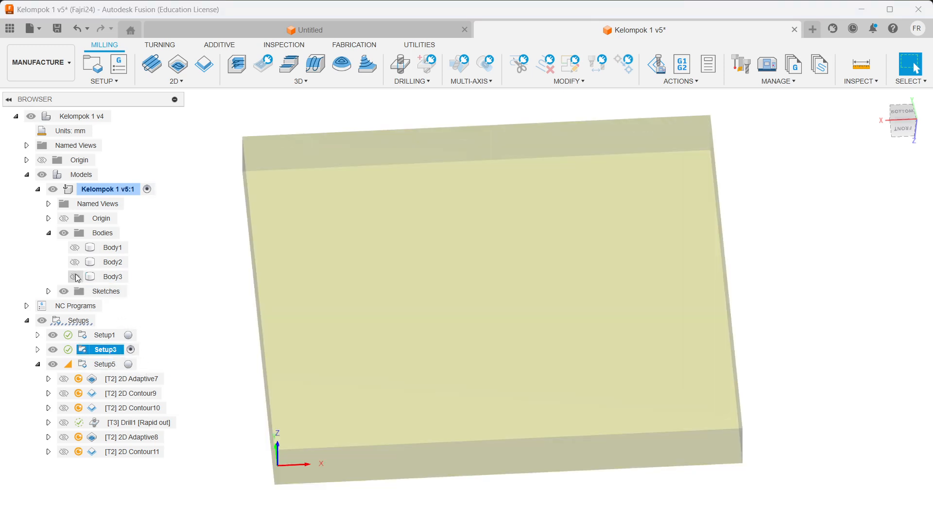
left_click(75, 262)
left_click(74, 247)
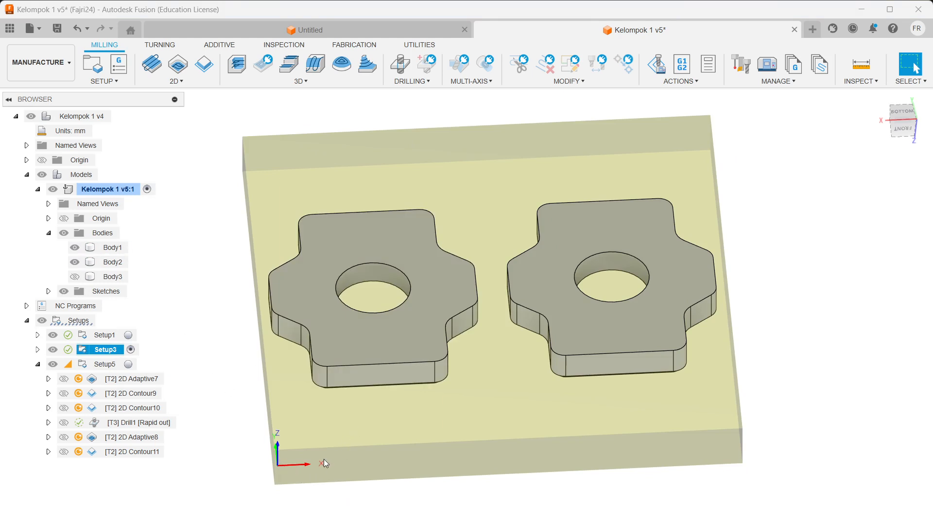
Step: Show the fixture plate again, hide both hex parts, and select Setup5
left_click(74, 276)
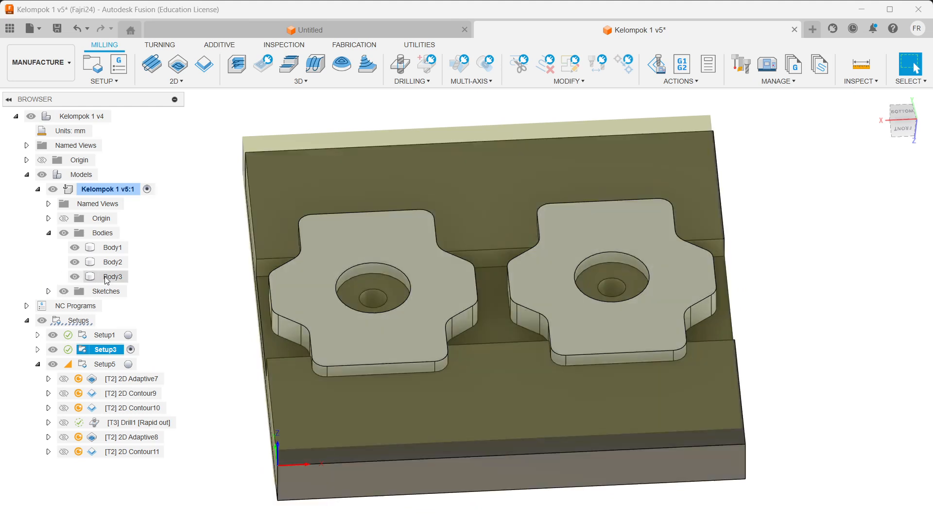
left_click(106, 277)
left_click(74, 277)
left_click(74, 277)
left_click(74, 262)
left_click(75, 247)
left_click(104, 364)
right_click(105, 364)
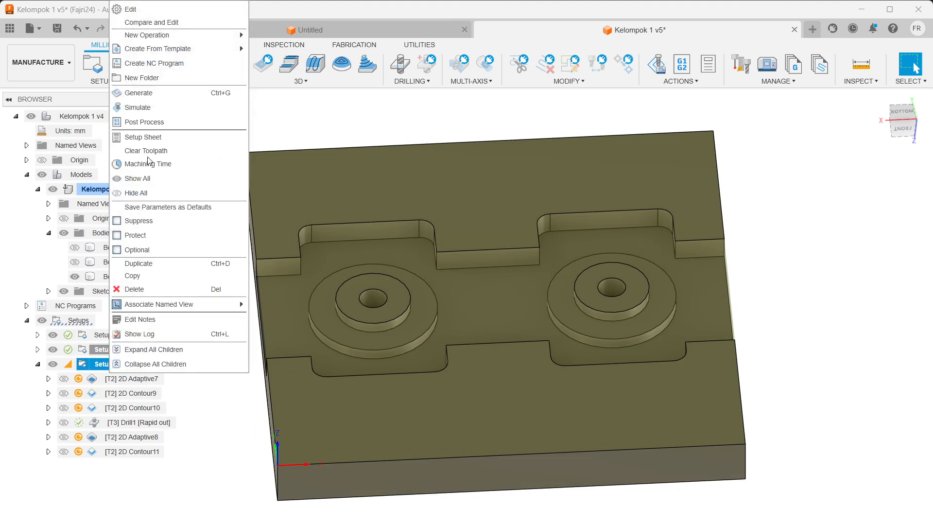
left_click(214, 13)
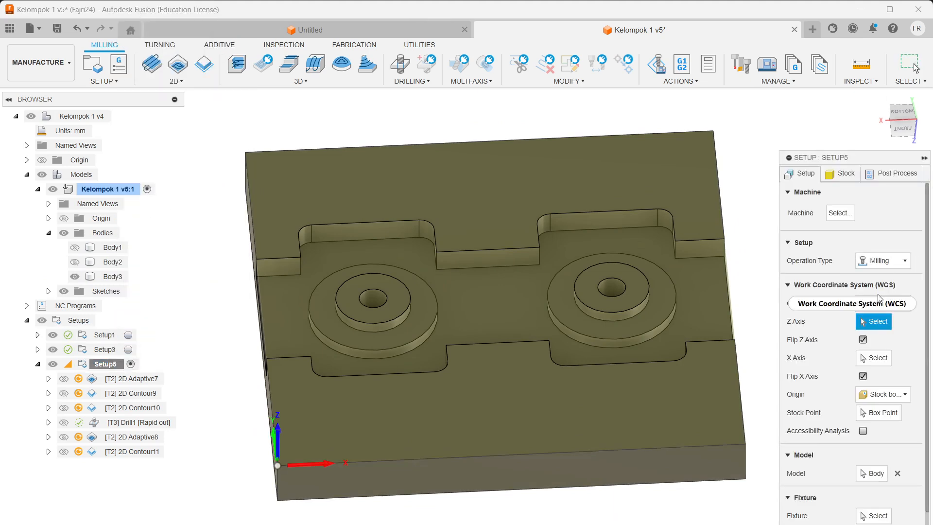
left_click(875, 305)
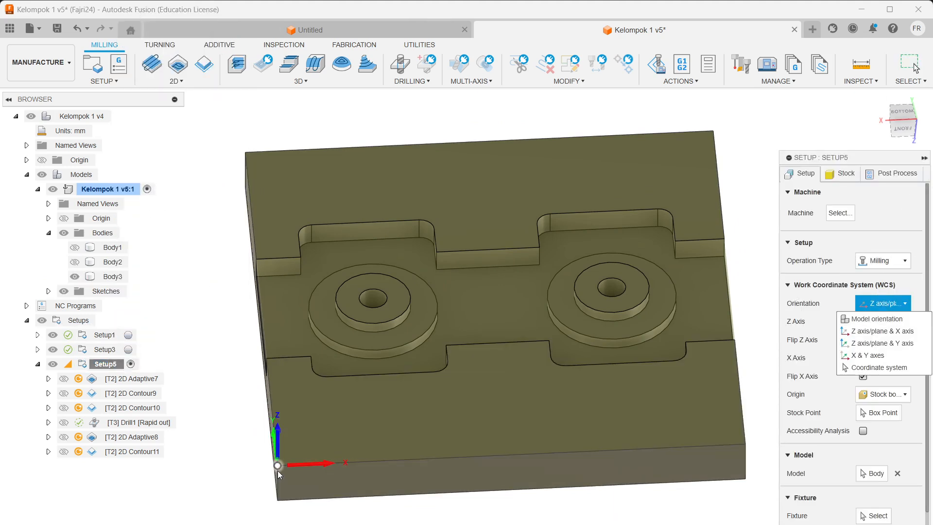
left_click(807, 305)
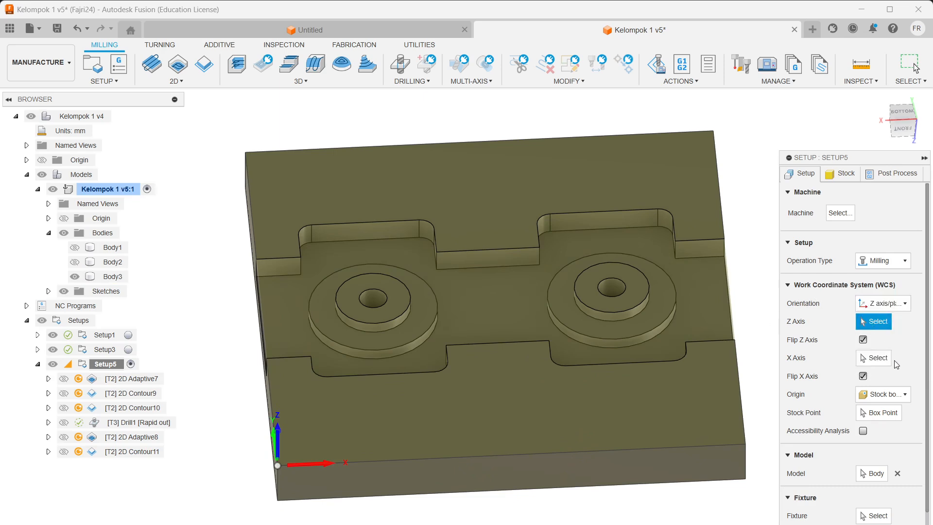
left_click(892, 394)
left_click(893, 397)
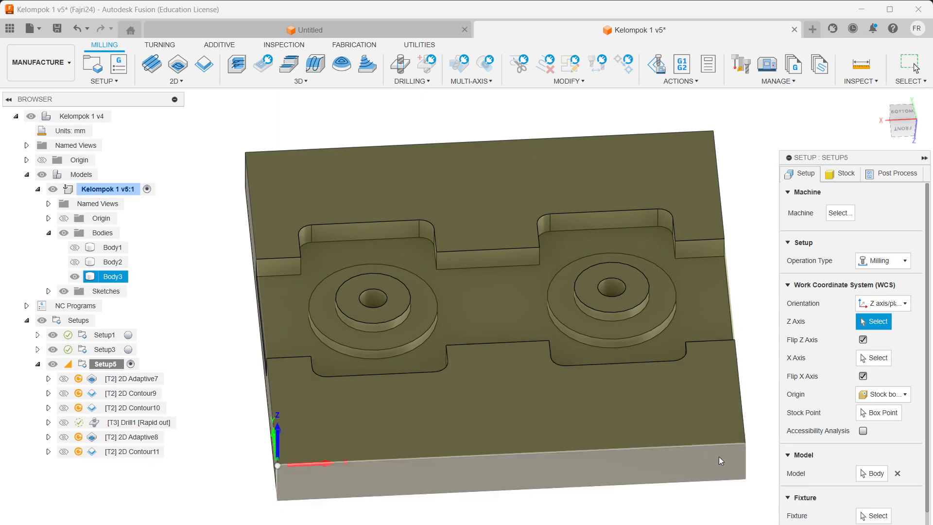
scroll(869, 487, "down", 1)
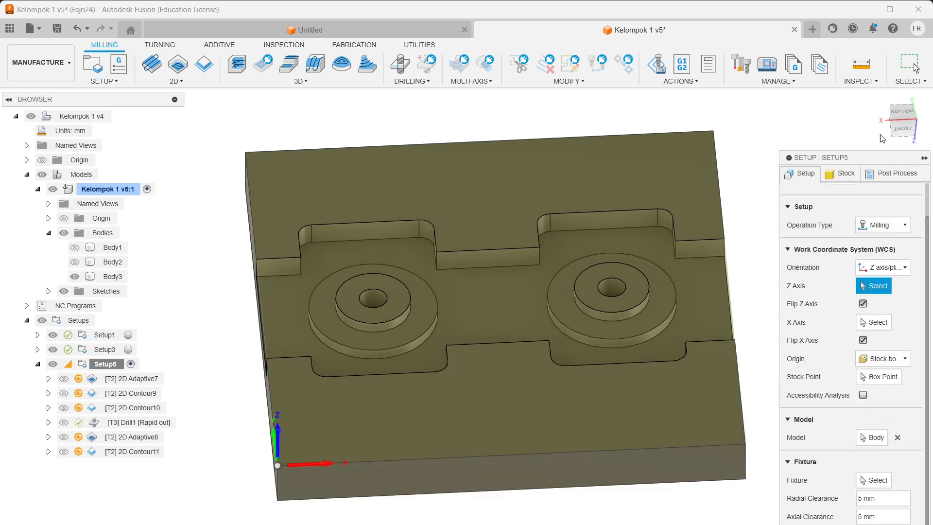
left_click(846, 174)
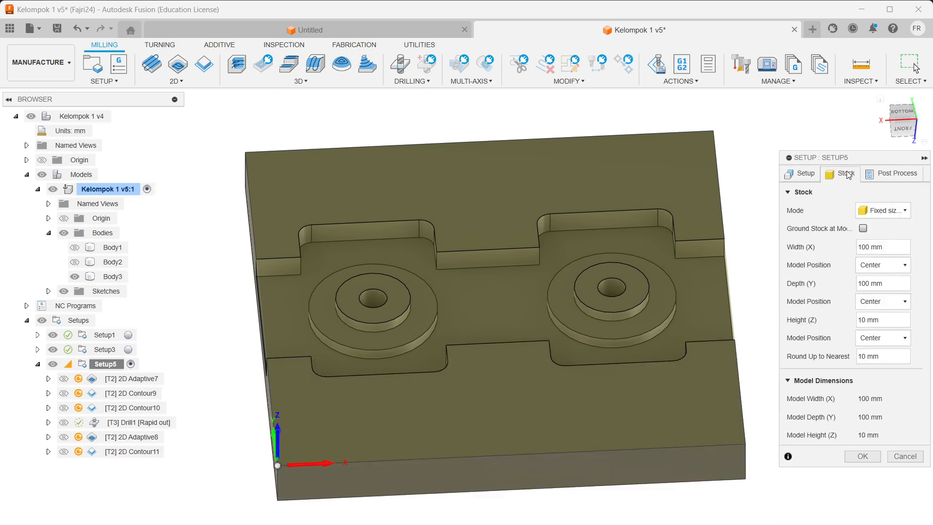
left_click(893, 175)
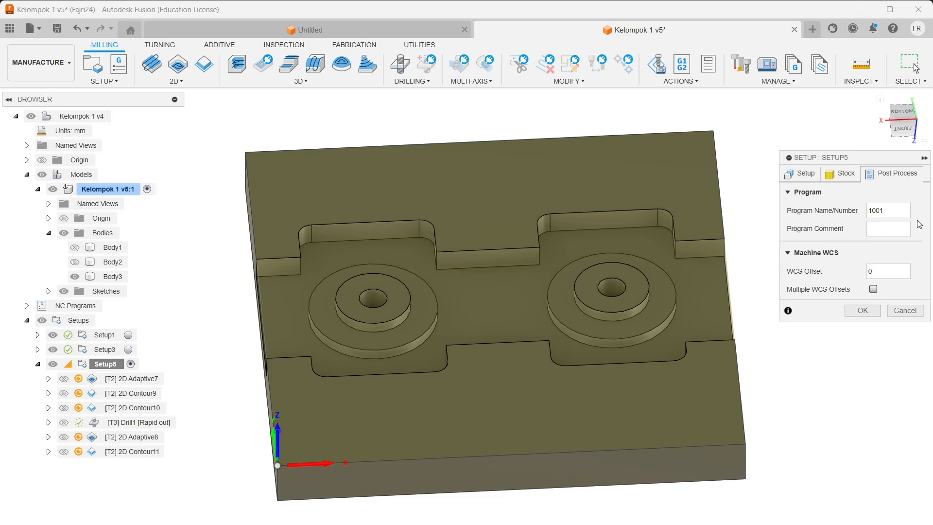
left_click(858, 309)
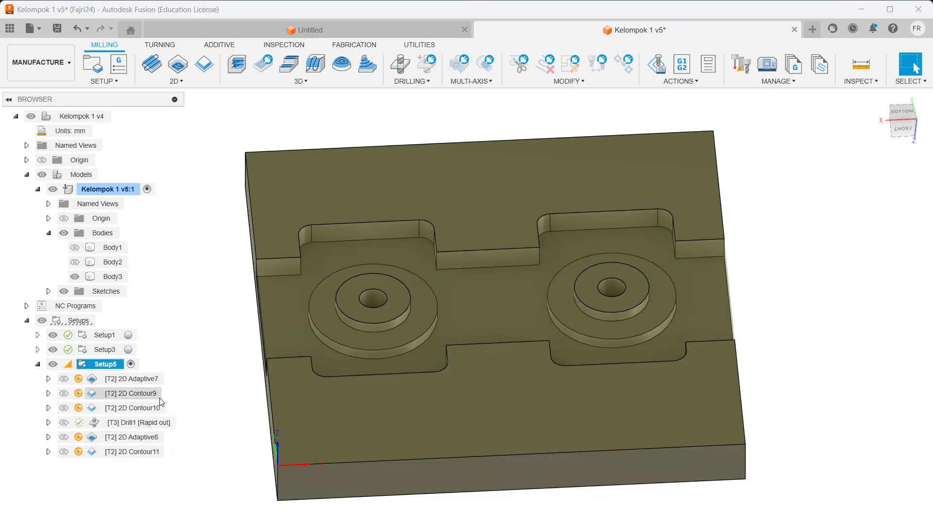
left_click(144, 378)
Step: Display 2D Adaptive7's roughing toolpath and orbit around the fixture plate's two pockets
left_click(835, 314)
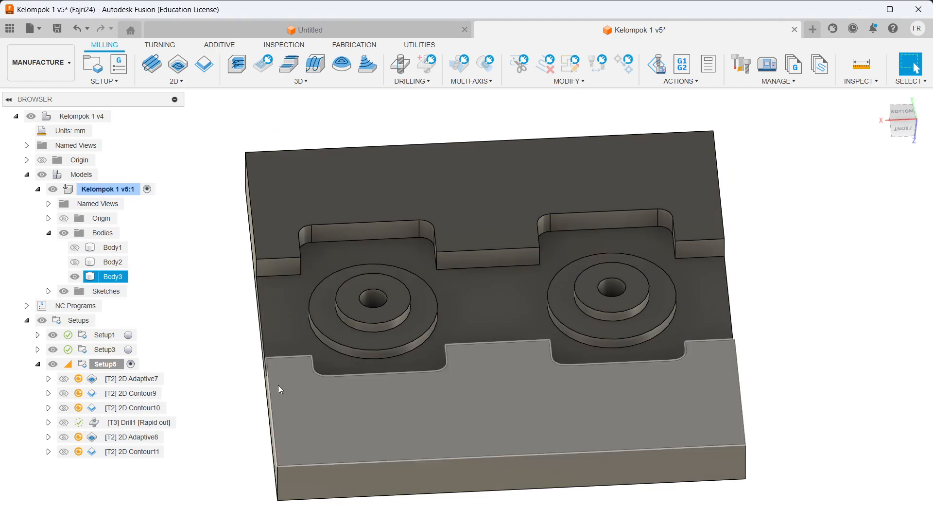
left_click(144, 381)
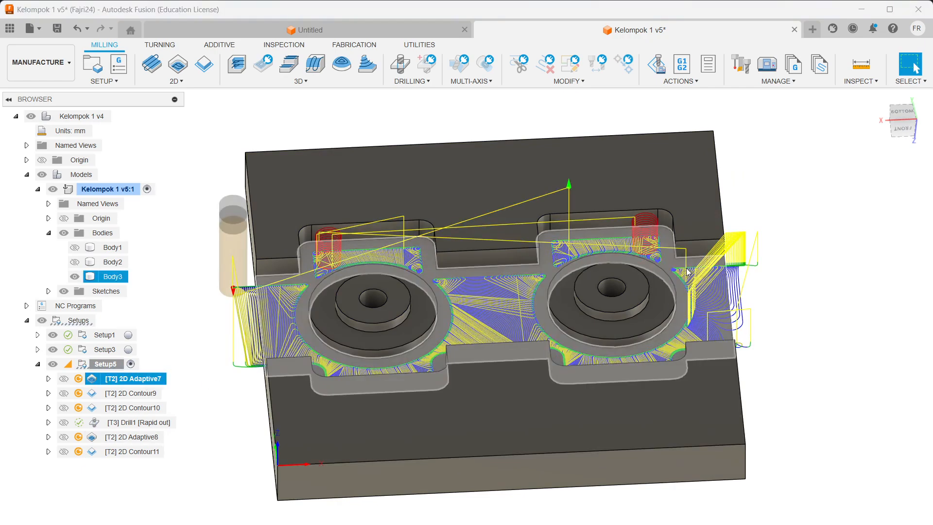
middle_click_drag(681, 272, 712, 311, "shift")
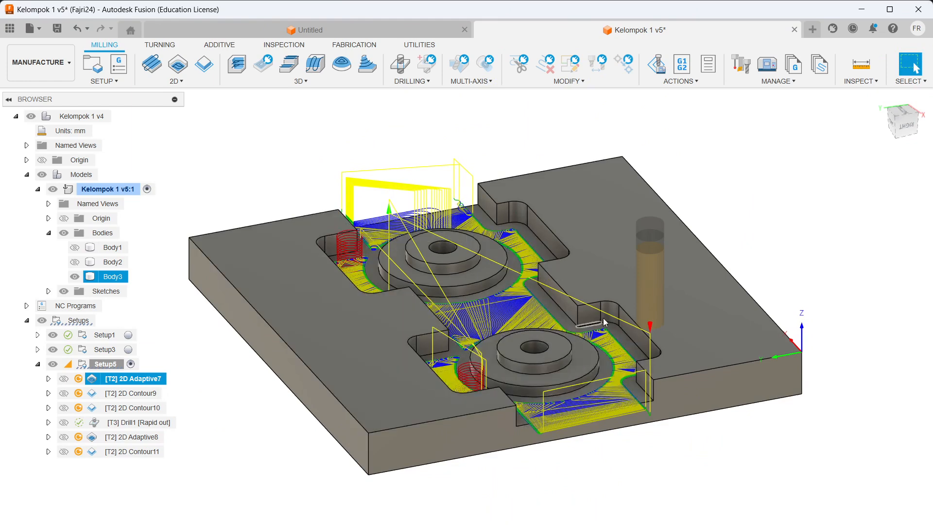
middle_click_drag(633, 316, 520, 350, "shift")
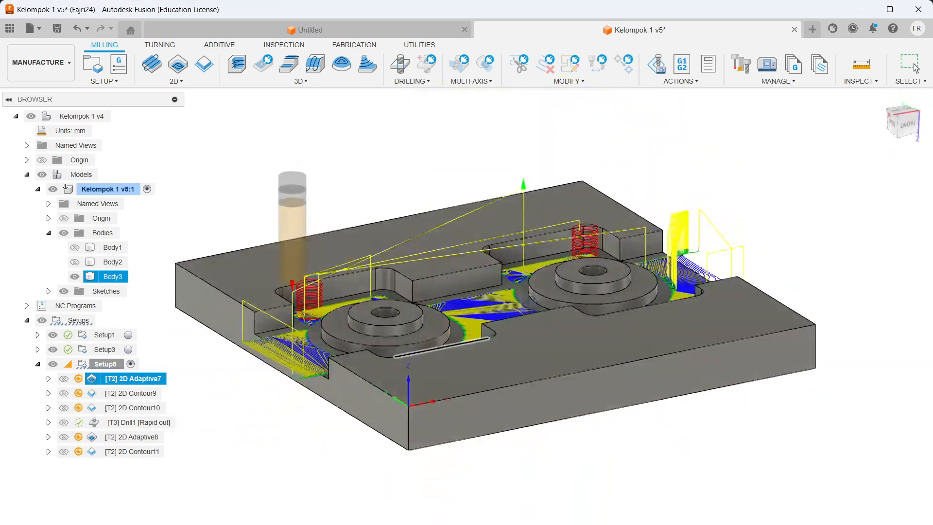
middle_click_drag(319, 333, 427, 337, "shift")
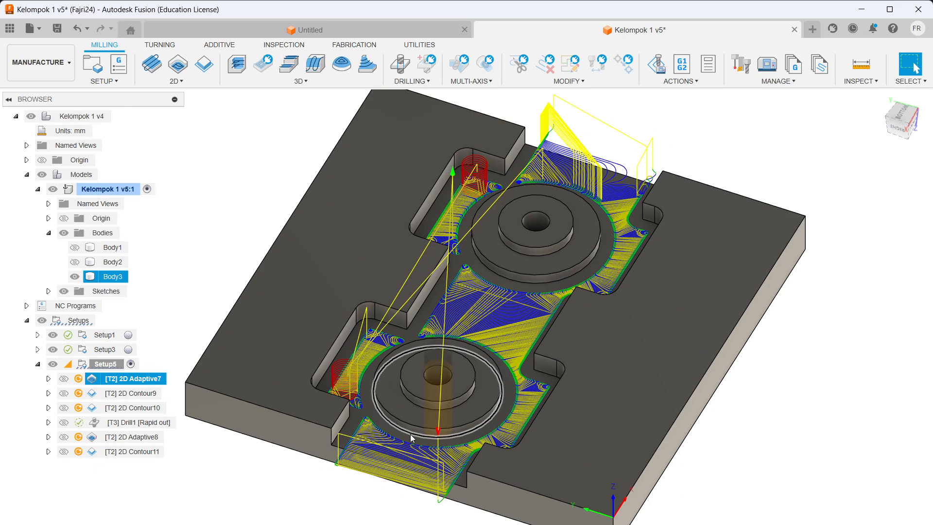
Step: Edit 2D Adaptive7 and set its cutting feedrate to 1000 mm/min
right_click(140, 389)
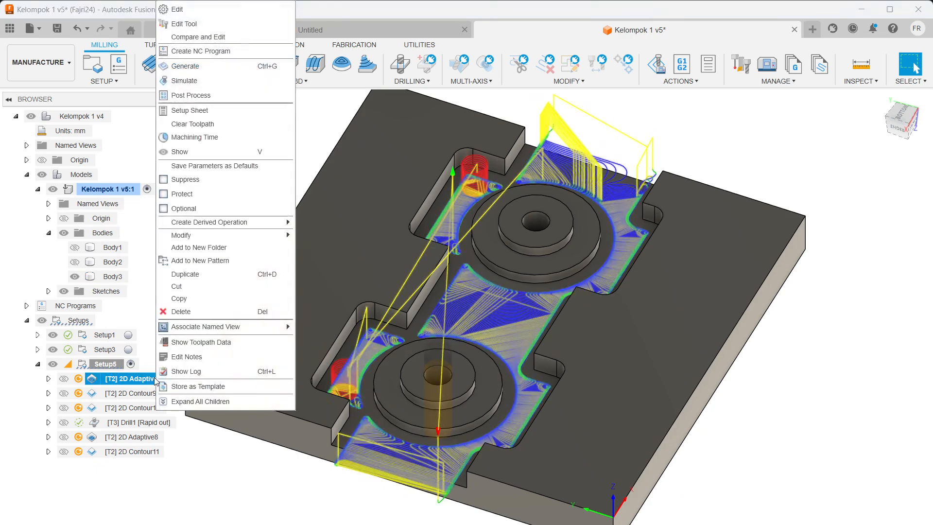
left_click(185, 10)
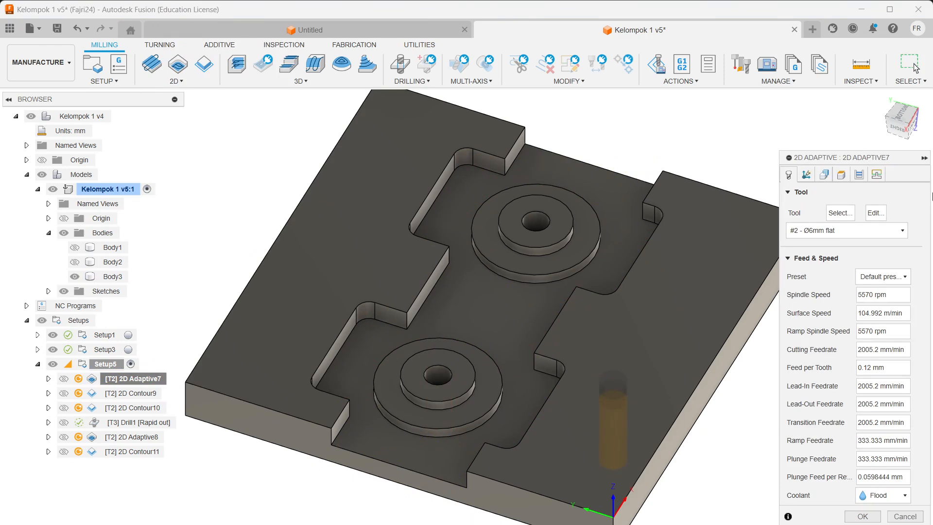
double_click(878, 350)
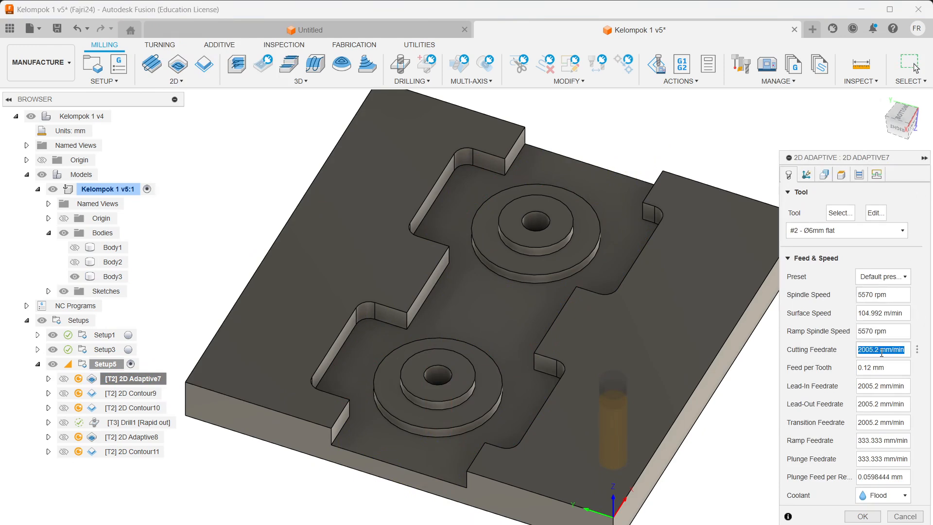
type("1000")
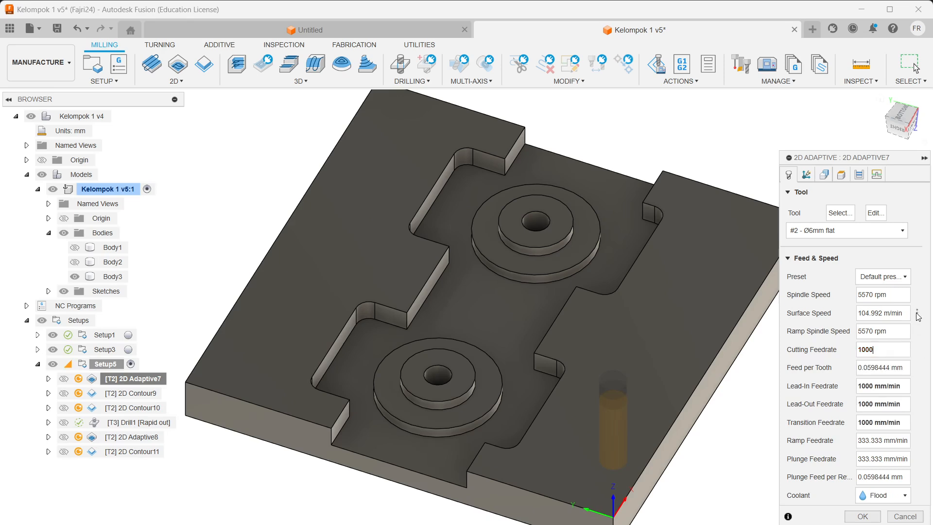
Step: Review the Geometry, Heights, Passes and Linking settings, then accept to regenerate the toolpath
left_click(806, 175)
left_click(824, 175)
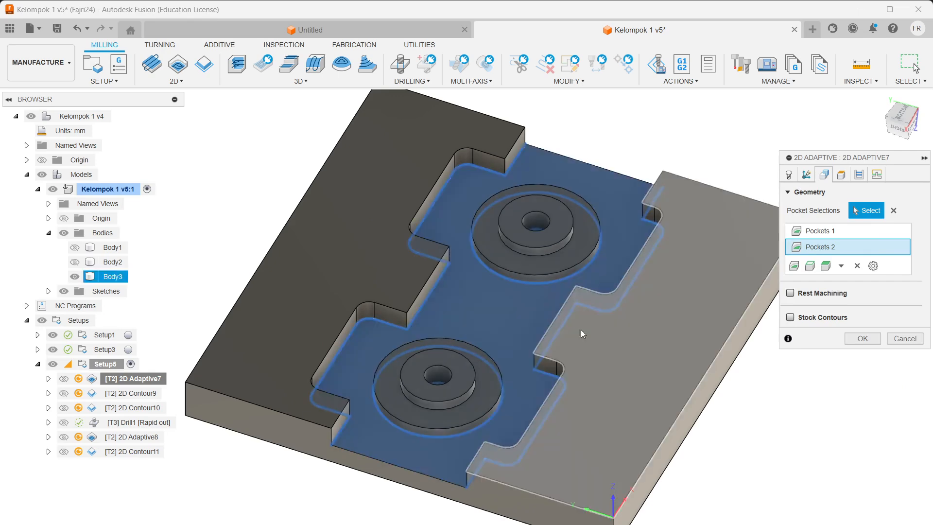
left_click(841, 174)
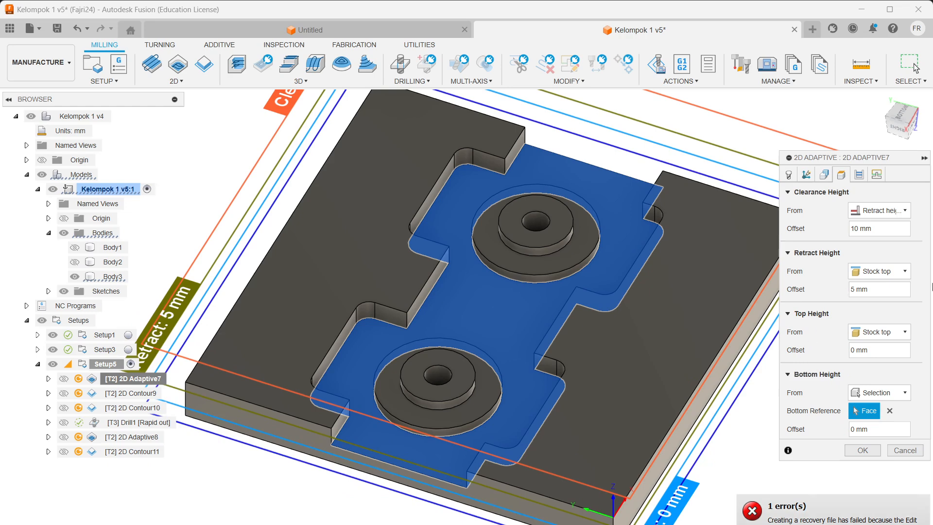
left_click(860, 179)
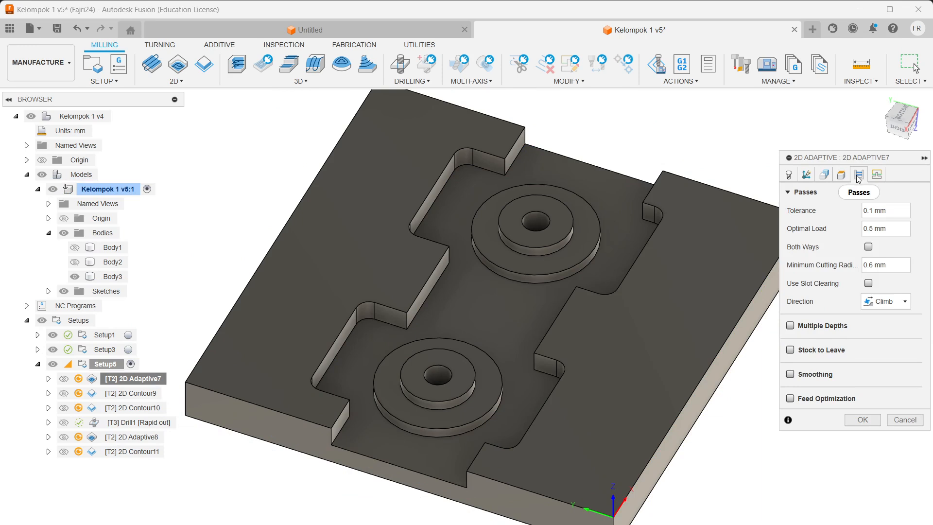
left_click(877, 176)
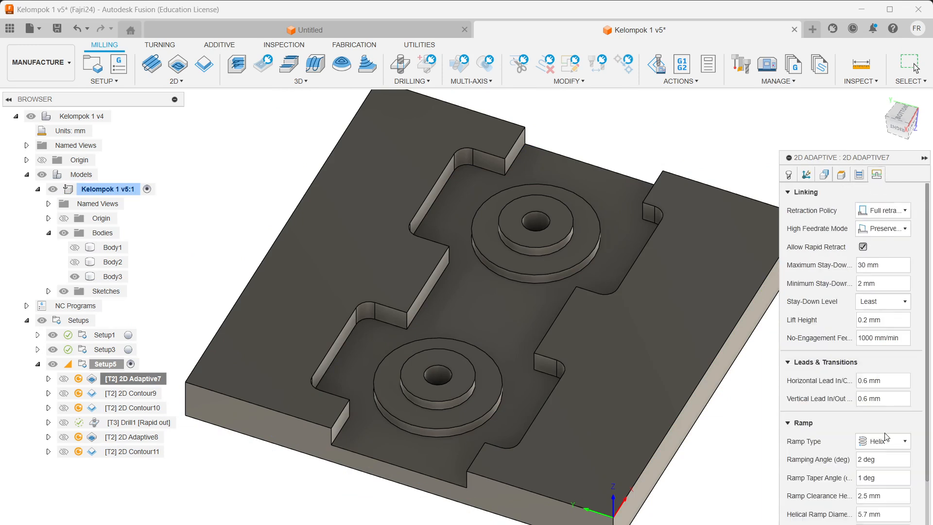
key("Return")
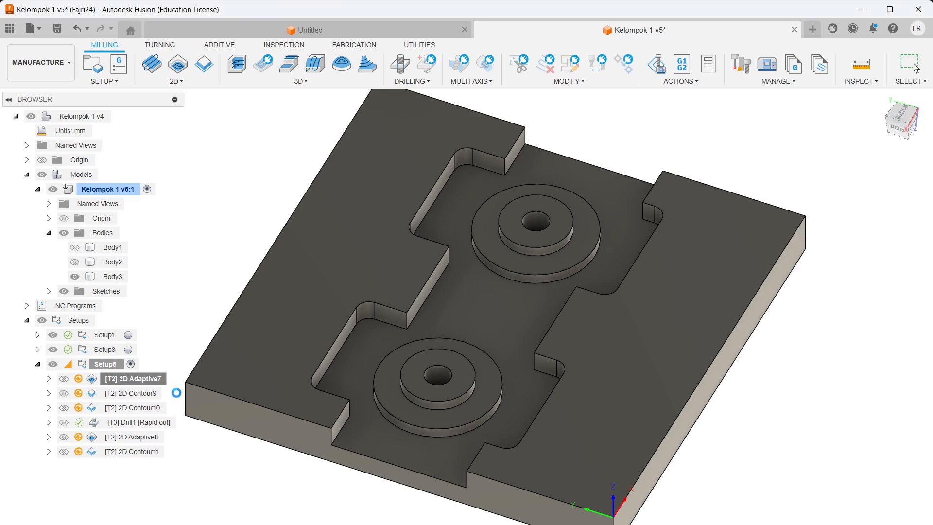
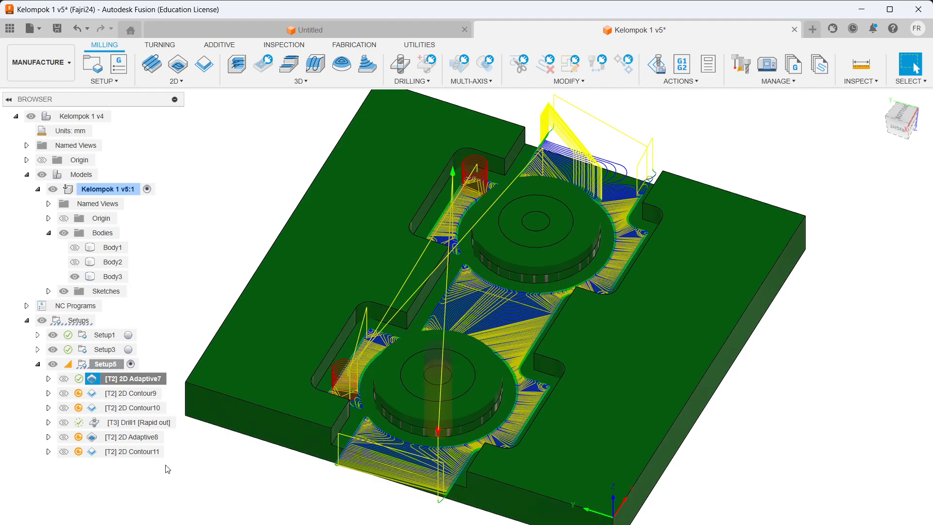
Step: Edit [T2] 2D Contour9, which uses the Ø6mm flat tool at 5570 rpm
left_click(155, 395)
right_click(156, 395)
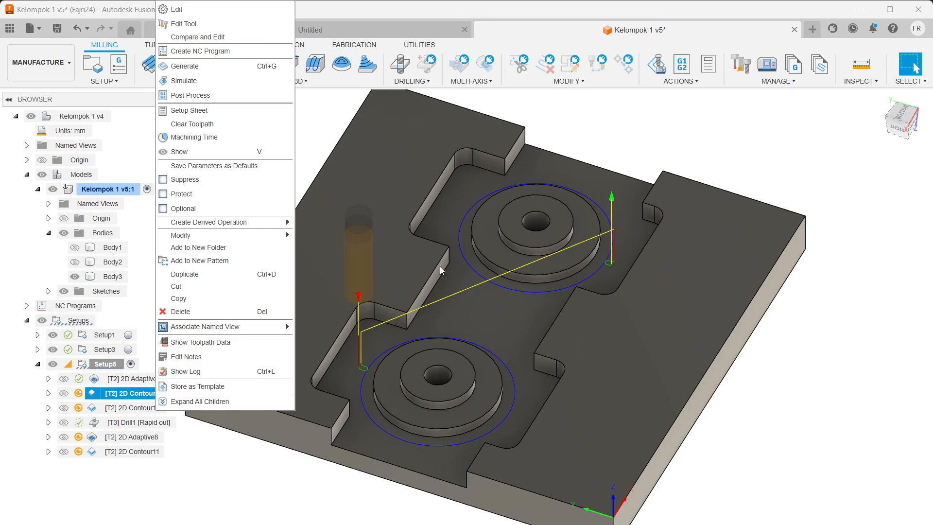
left_click(174, 10)
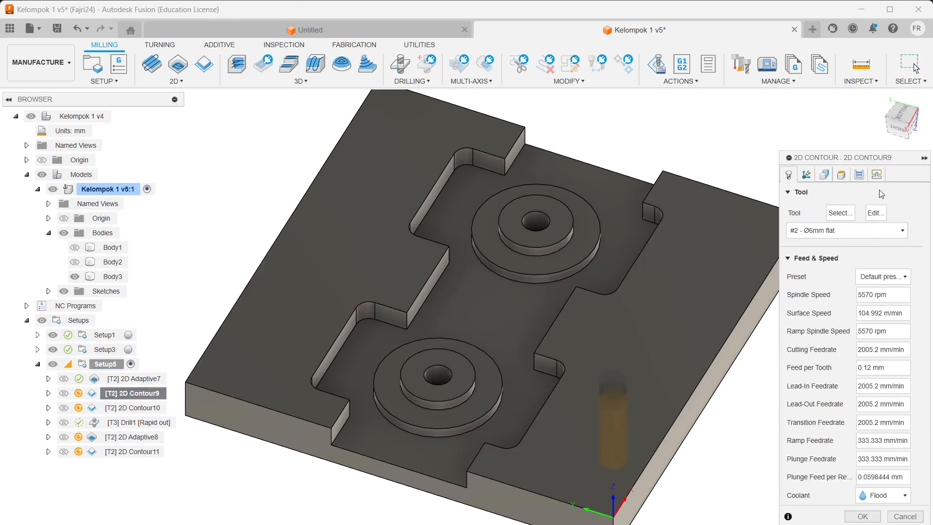
Step: Review 2D Contour9's contour geometry and cutting height settings
left_click(825, 175)
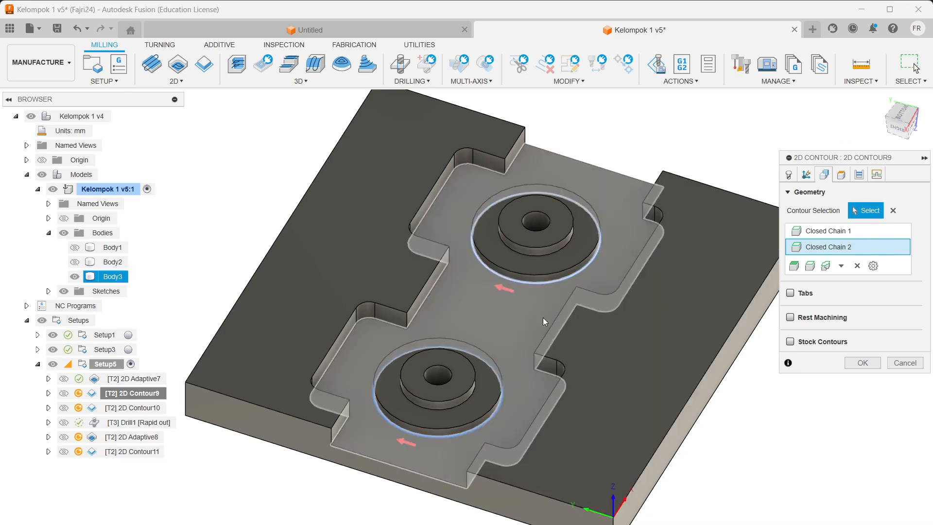
left_click(841, 174)
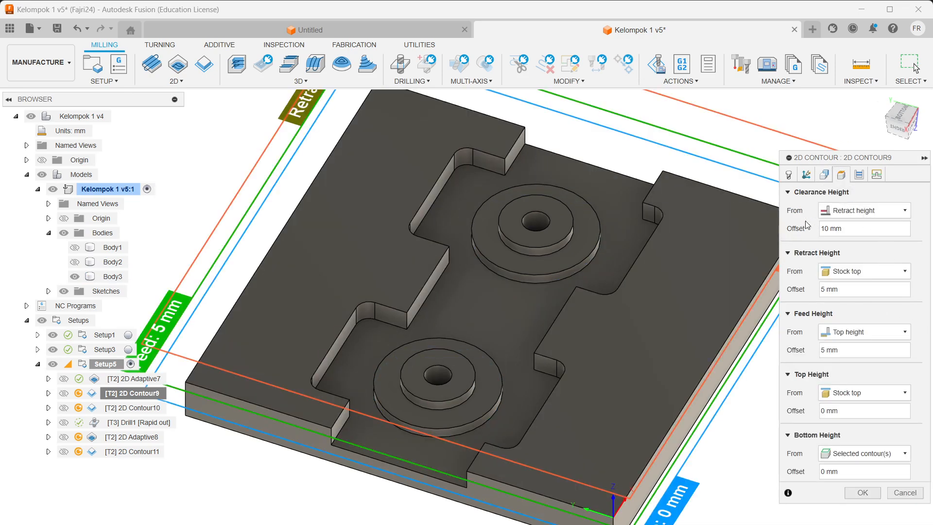
left_click(824, 174)
left_click(806, 174)
left_click(824, 174)
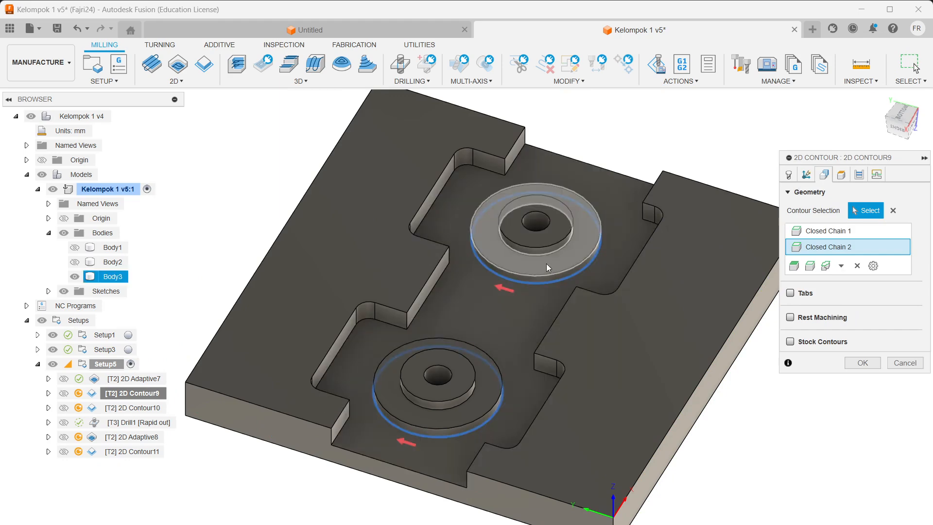
scroll(532, 283, "up", 4)
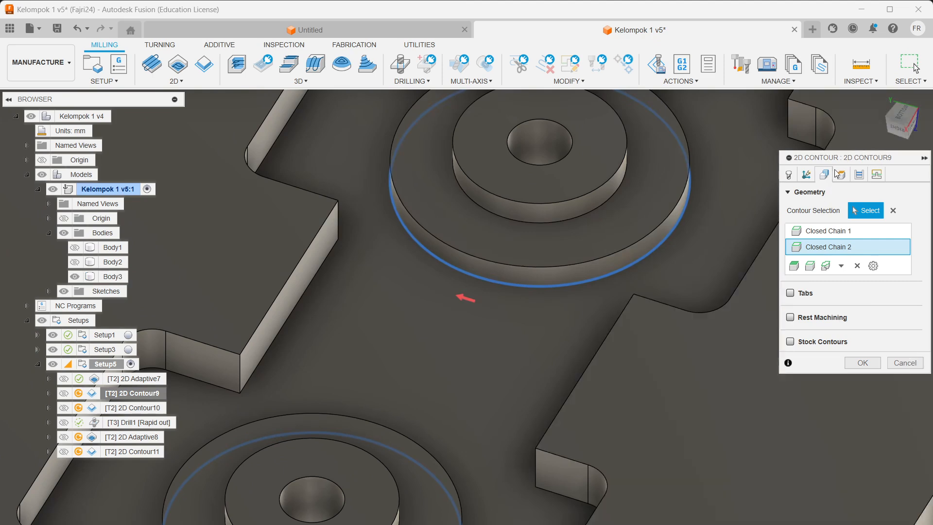
left_click(841, 175)
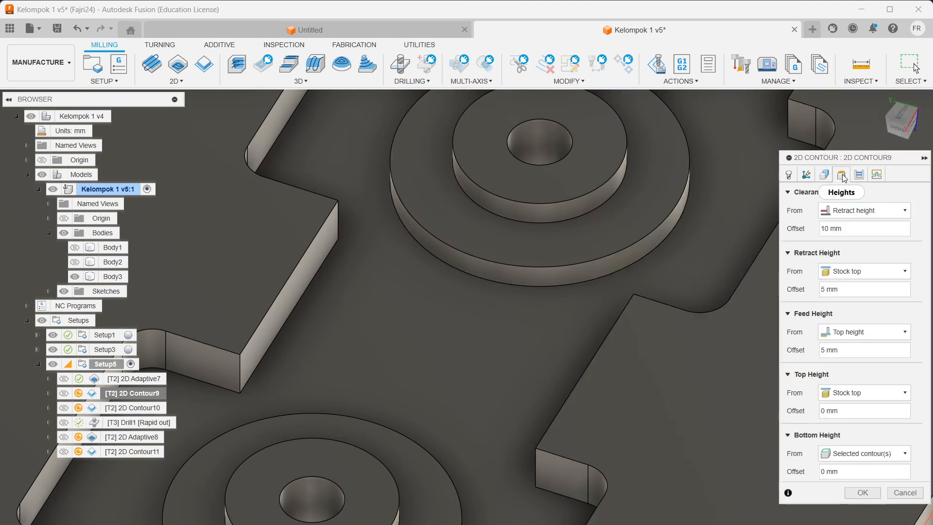
Step: Check the passes (-0.3 mm radial stock to leave) and linking, then regenerate the toolpath
left_click(861, 175)
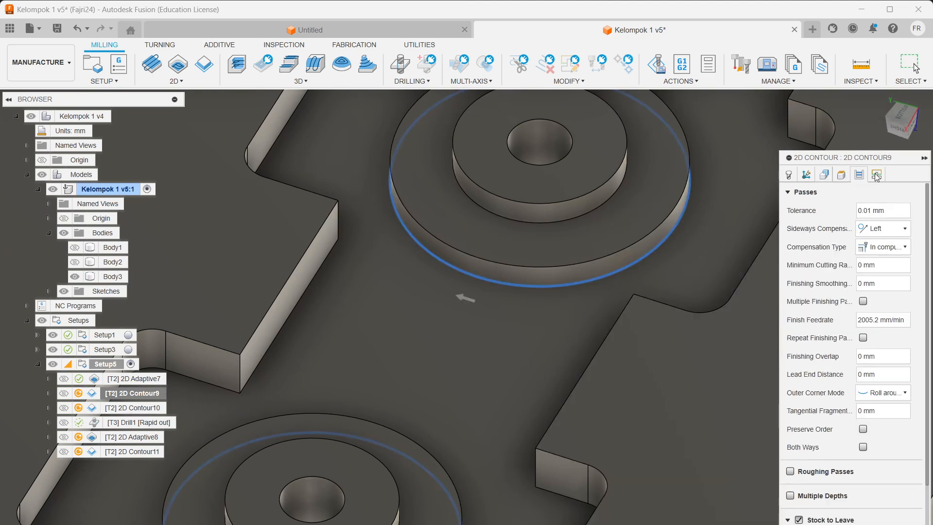
left_click(876, 175)
left_click(859, 176)
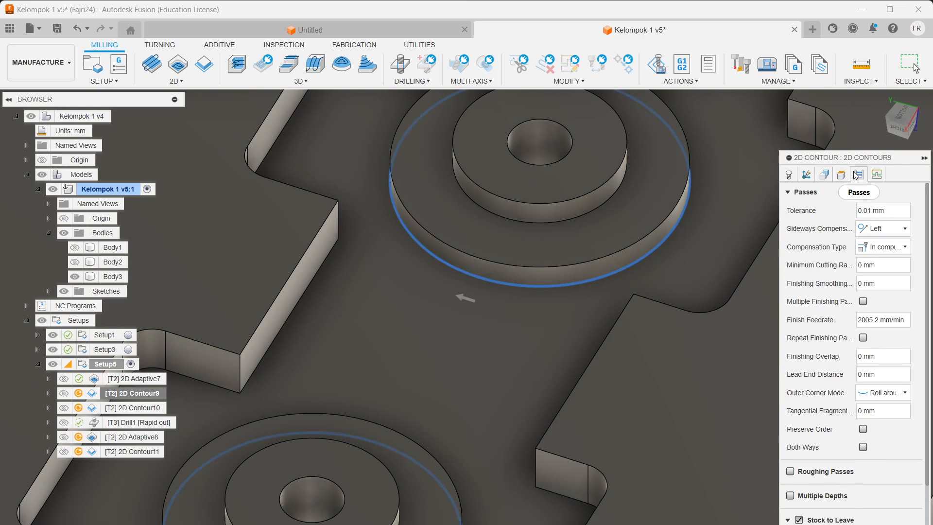
scroll(399, 387, "up", 3)
scroll(376, 392, "down", 3)
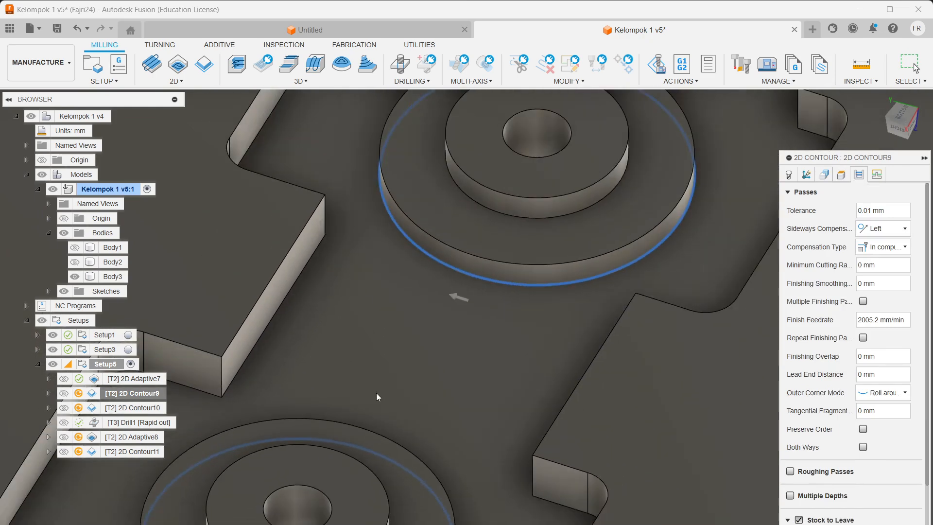
scroll(851, 486, "down", 2)
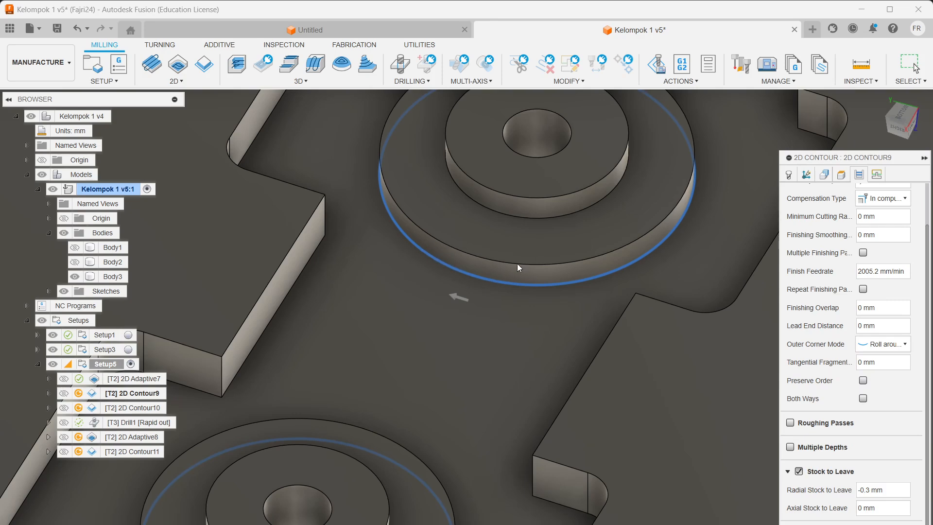
scroll(517, 264, "down", 5)
scroll(511, 293, "down", 3)
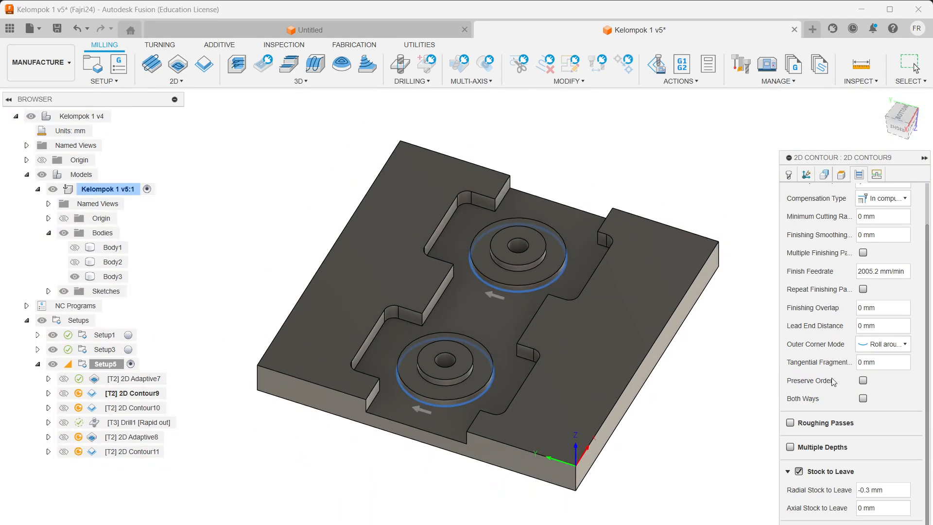
left_click(877, 174)
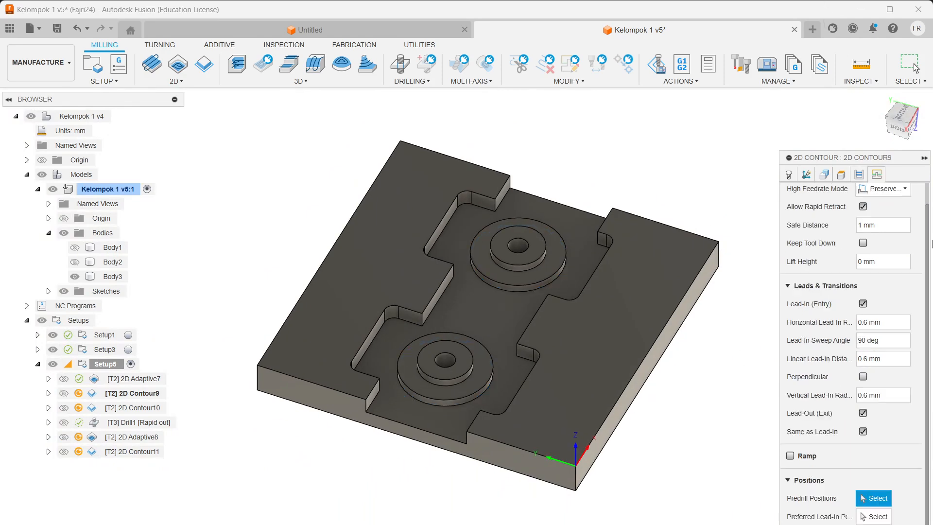
left_click(861, 172)
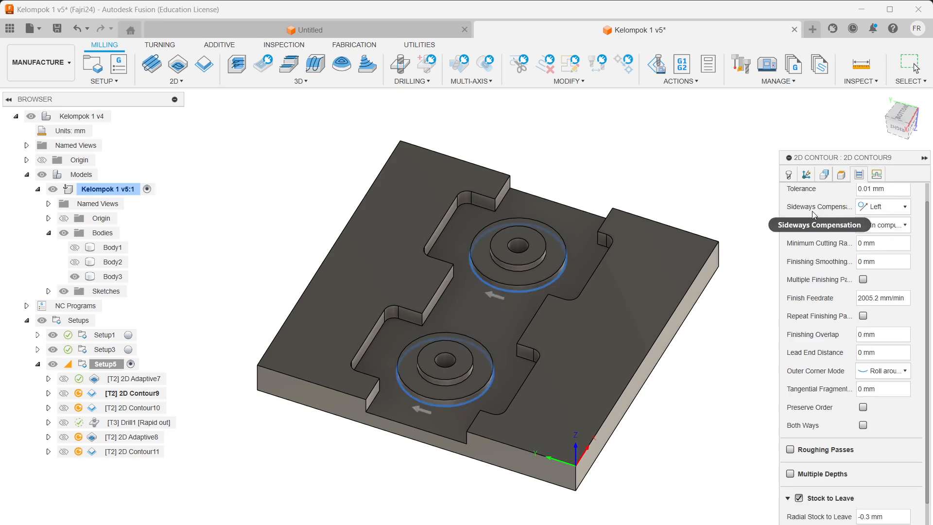
left_click(882, 177)
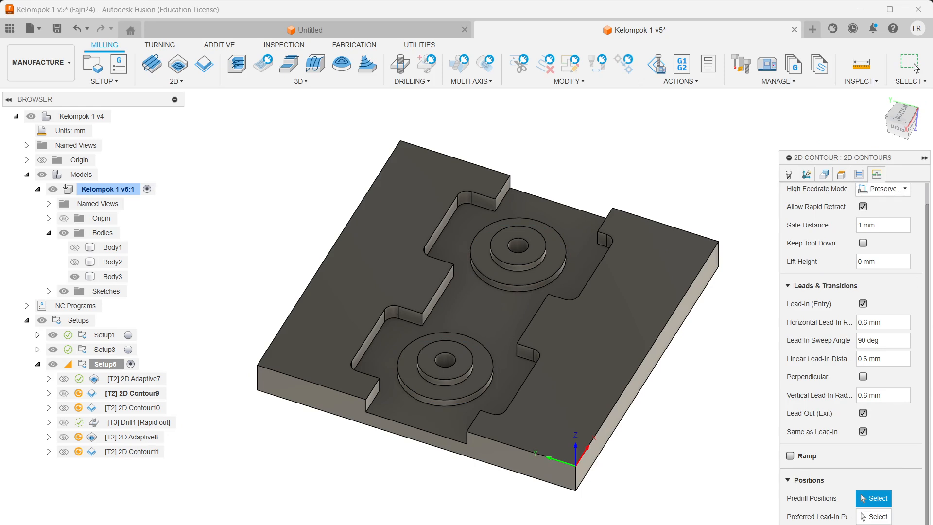
key("Return")
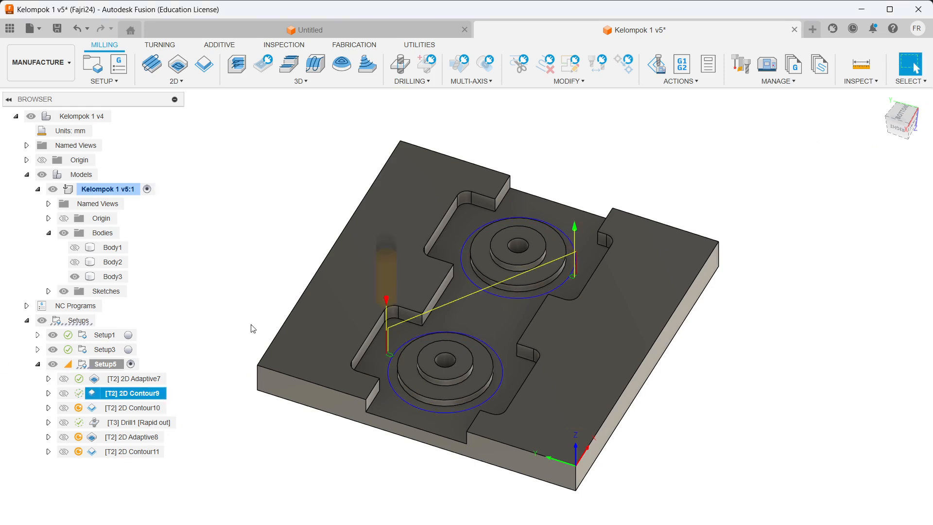
Step: Show the 2D Contour10 toolpath and open its settings for editing
scroll(443, 318, "up", 5)
scroll(445, 317, "up", 2)
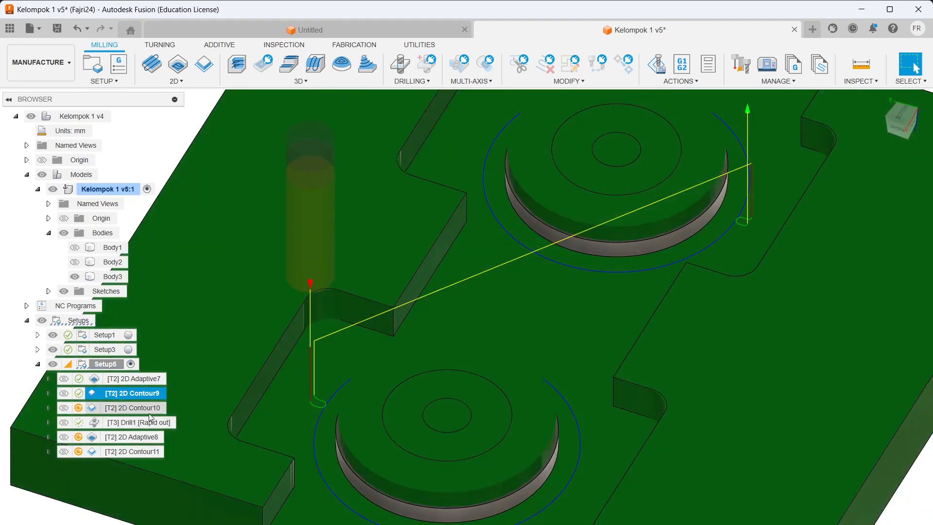
left_click(149, 411)
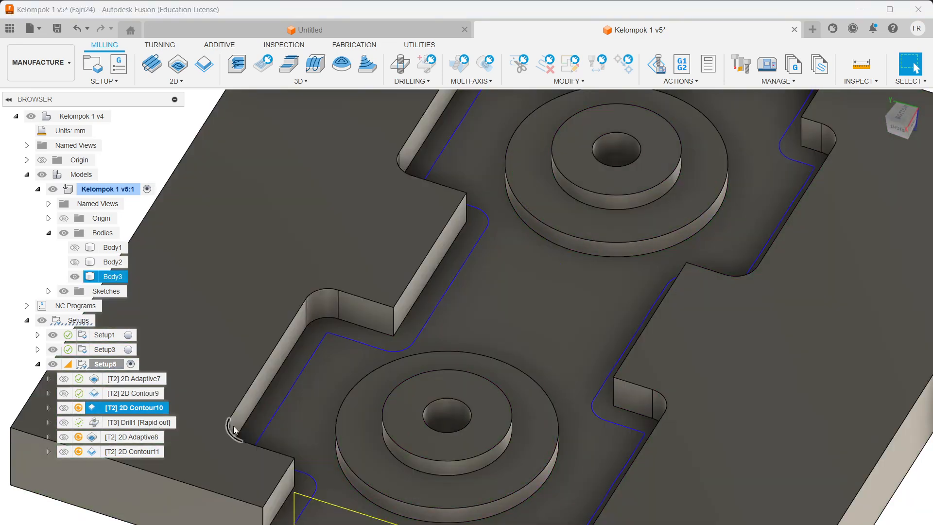
scroll(534, 427, "up", 3)
scroll(693, 453, "down", 6)
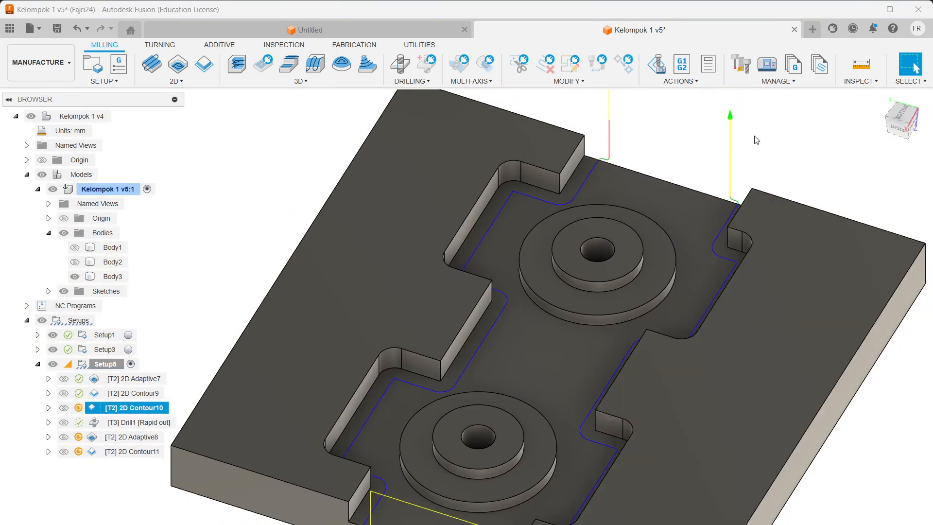
right_click(136, 406)
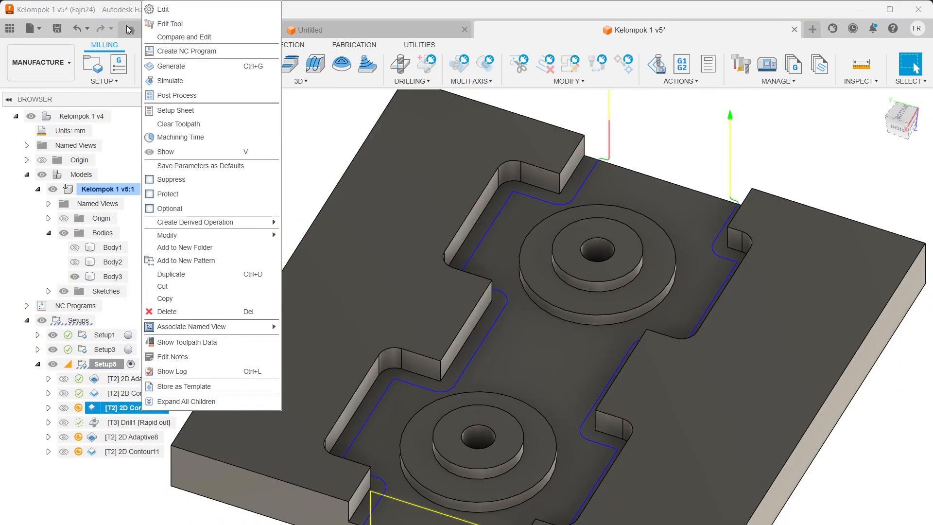
left_click(161, 10)
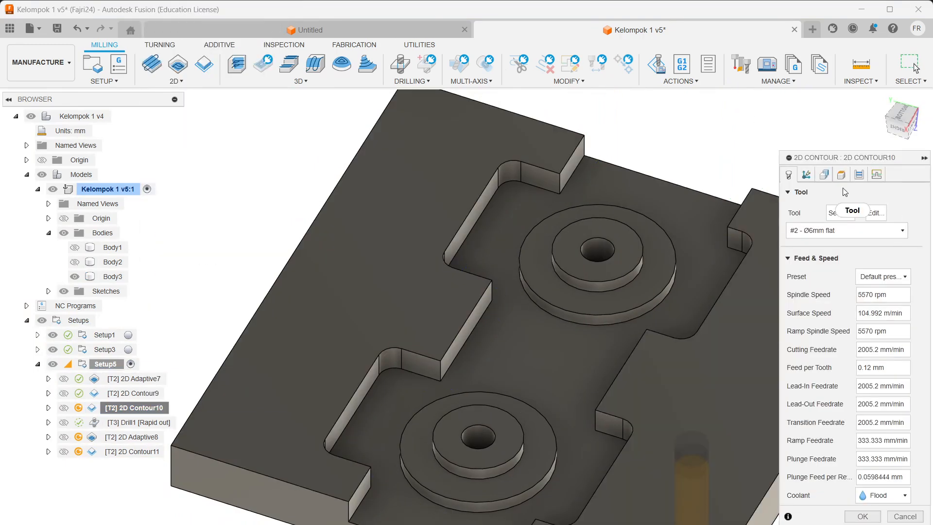
Step: Review 2D Contour10's open contour chains and machining type settings
left_click(807, 175)
left_click(809, 178)
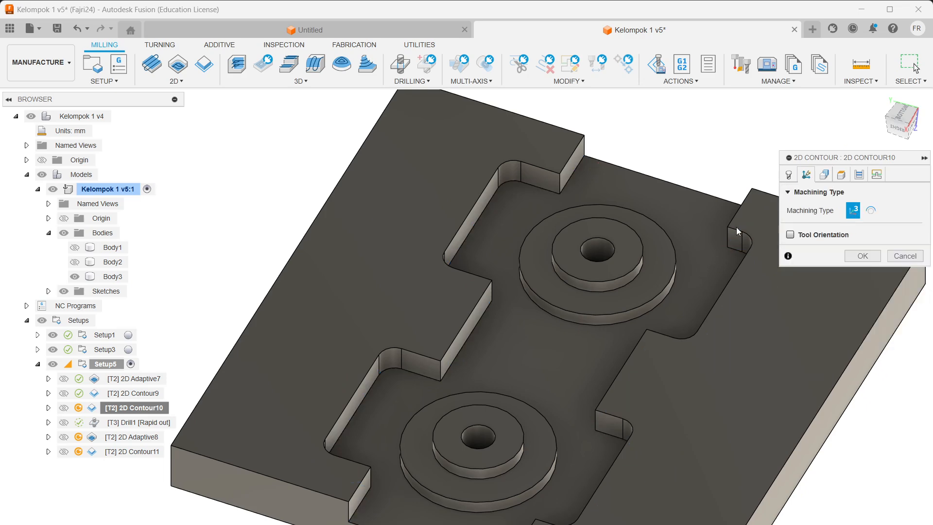
left_click(830, 177)
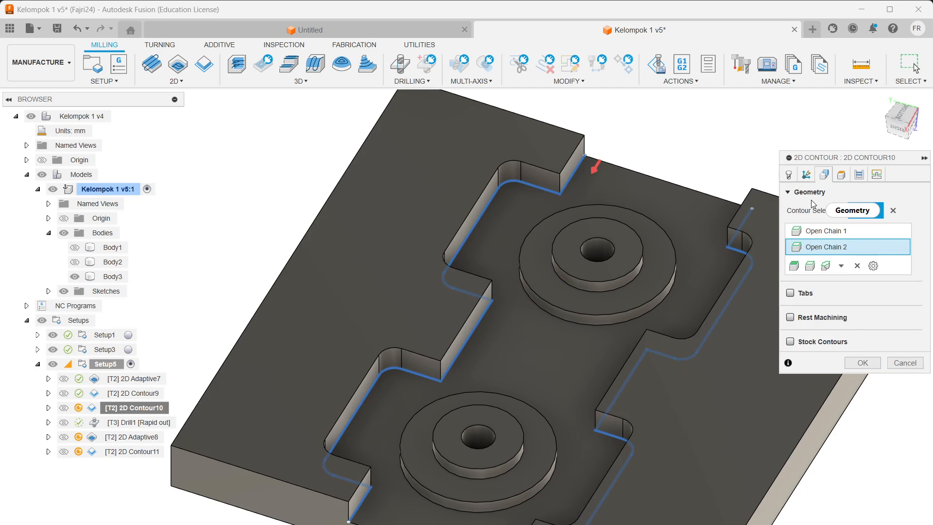
left_click(802, 177)
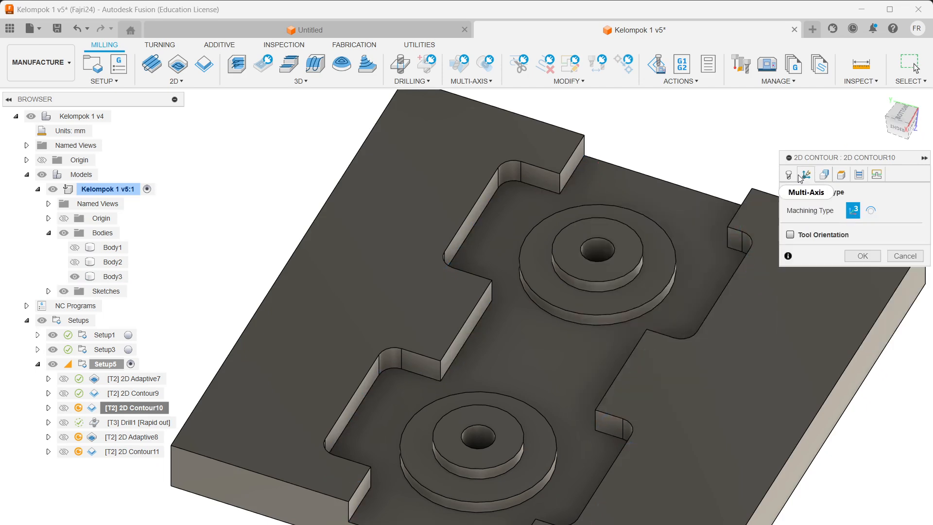
left_click(825, 176)
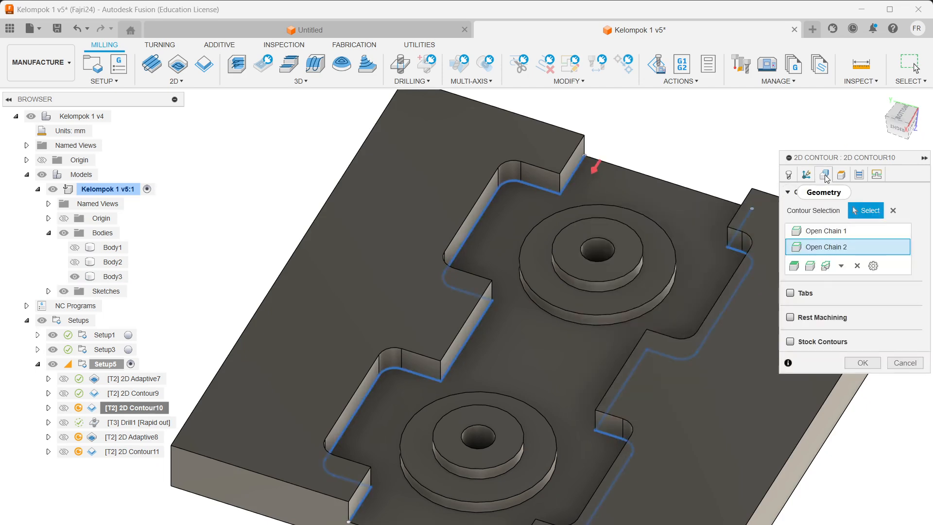
Step: Check heights, passes with -0.3 mm radial stock, tool and linking, then regenerate along the pocket walls
left_click(842, 175)
left_click(860, 176)
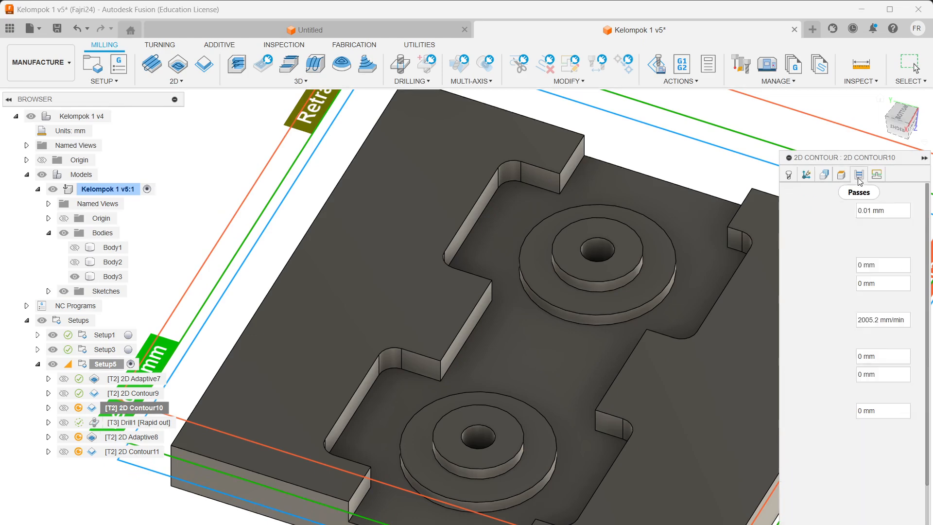
left_click(842, 176)
left_click(858, 176)
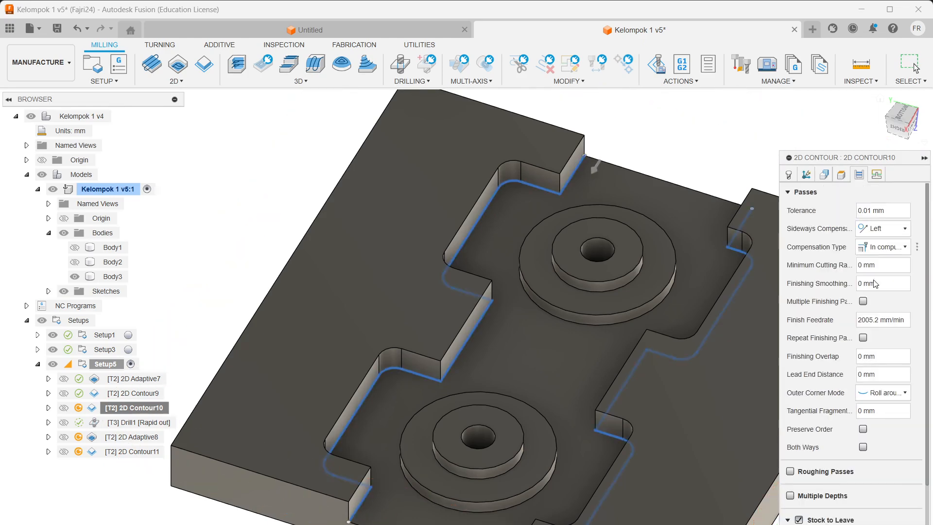
scroll(875, 291, "down", 1)
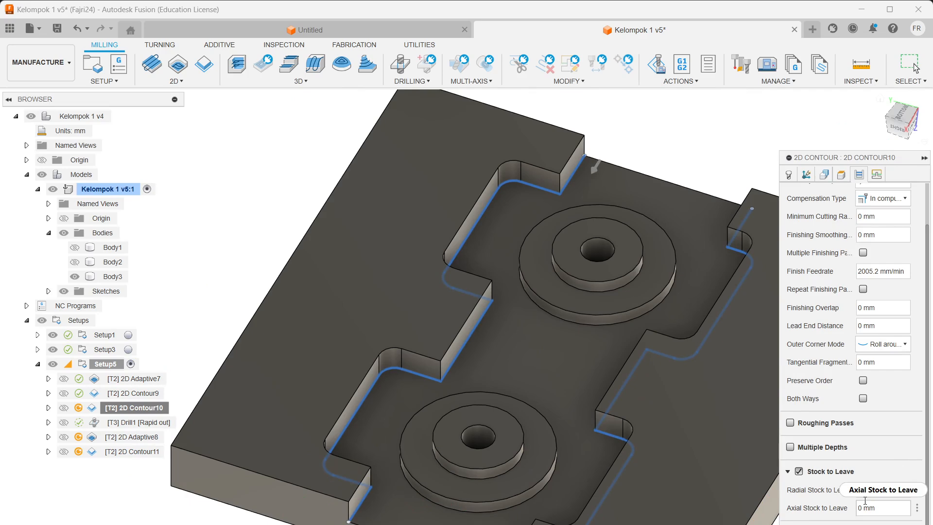
mouse_move(864, 491)
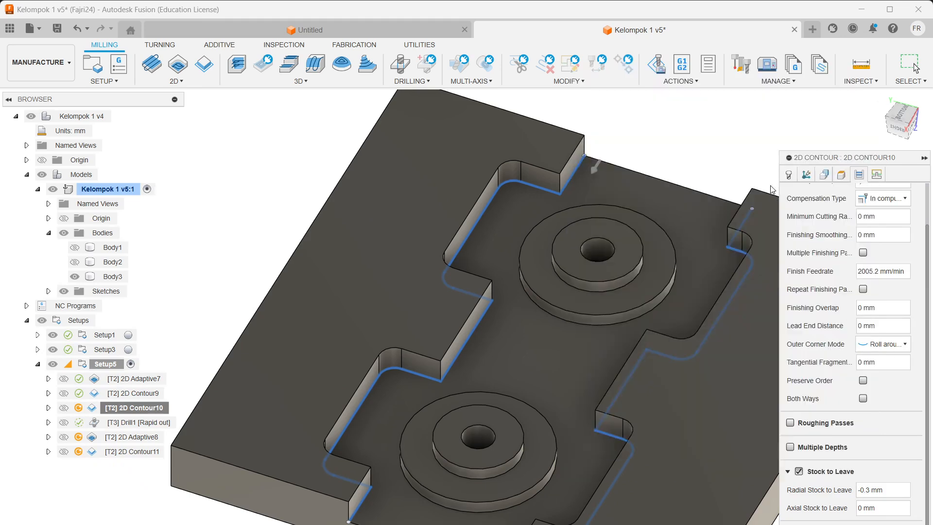
left_click(788, 176)
left_click(882, 176)
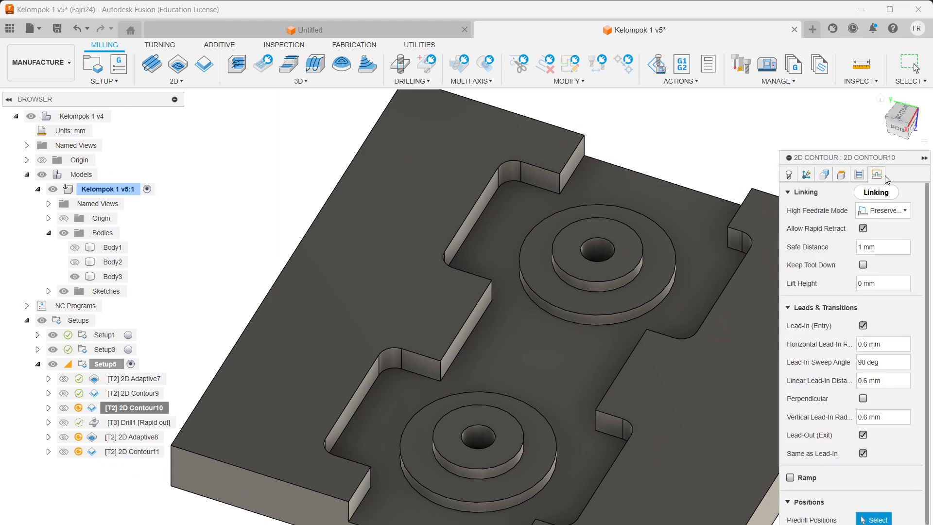
key("Return")
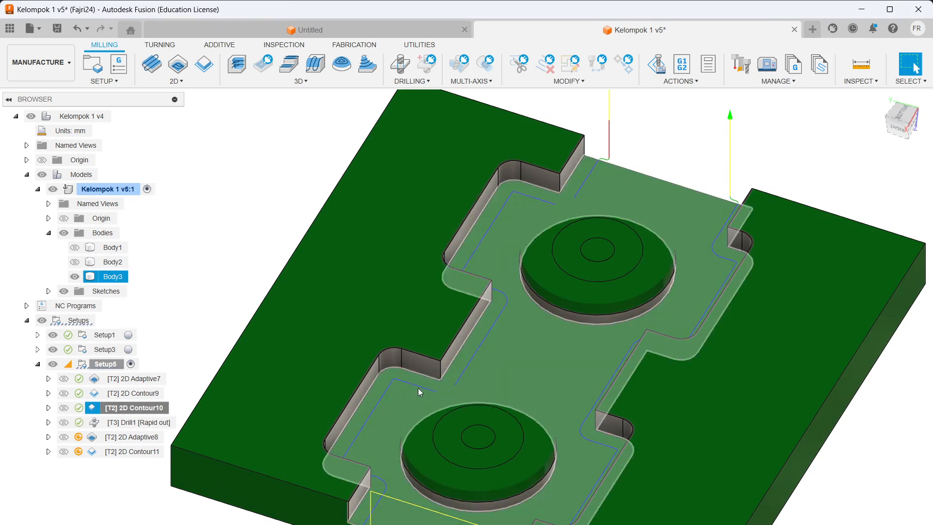
Step: Select Drill1 and browse the 2D milling and Drilling operation menus
left_click(99, 424)
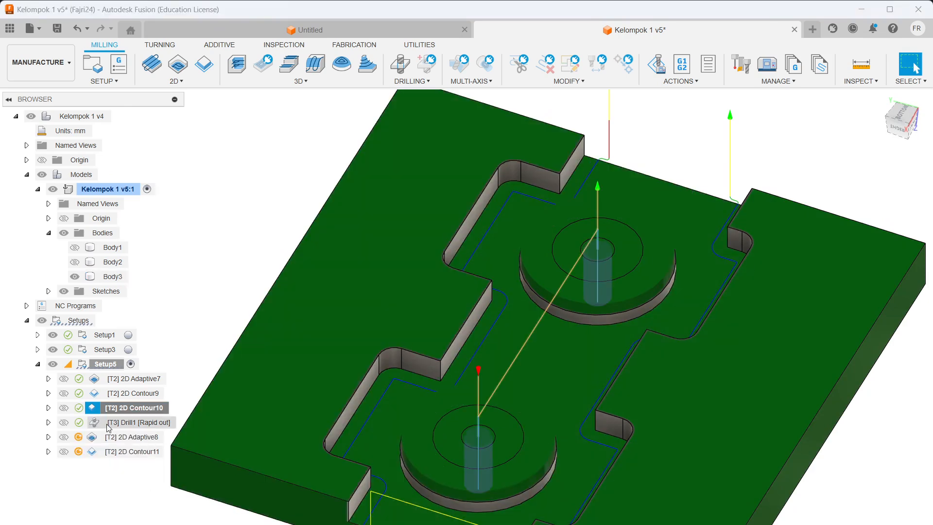
right_click(156, 429)
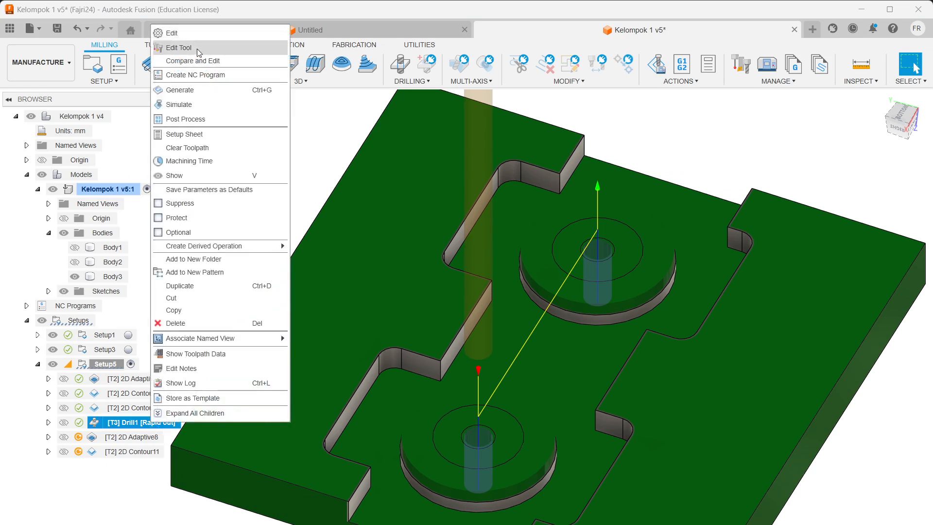
left_click(469, 205)
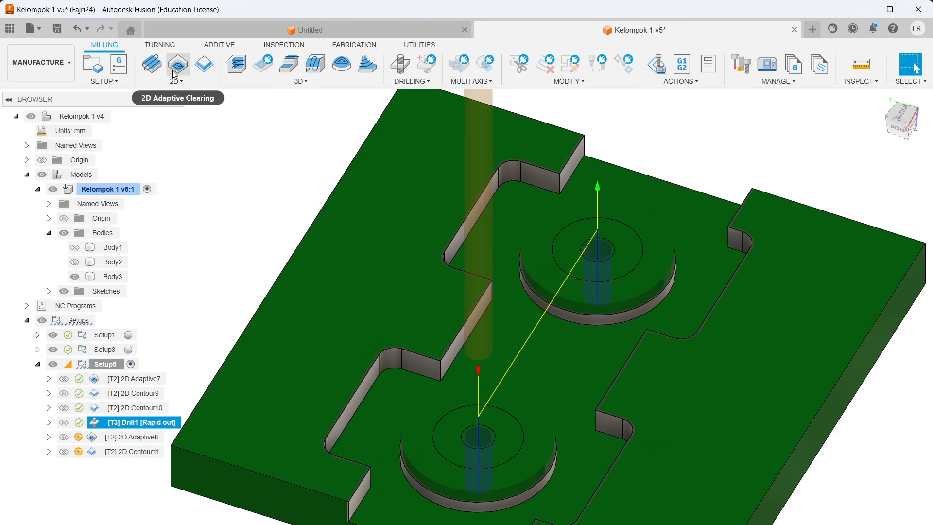
left_click(188, 82)
left_click(183, 78)
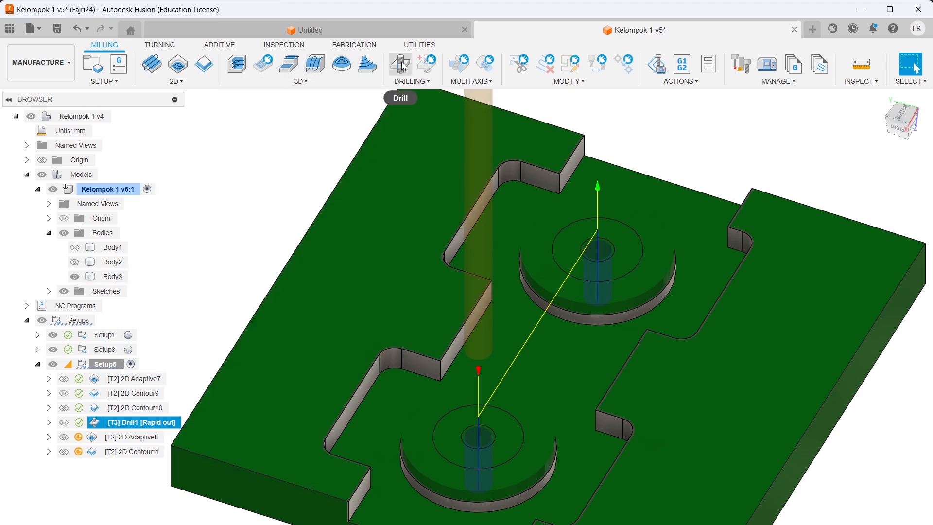
left_click(415, 81)
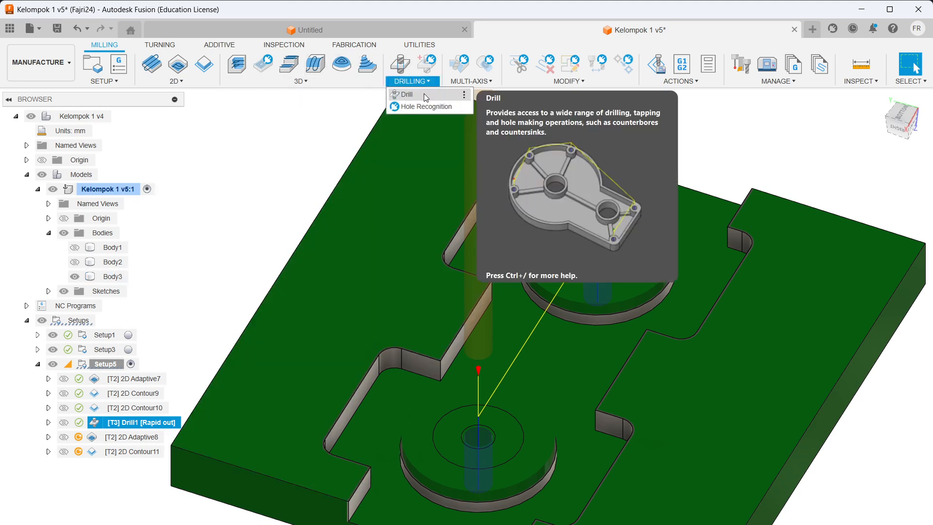
left_click(496, 359)
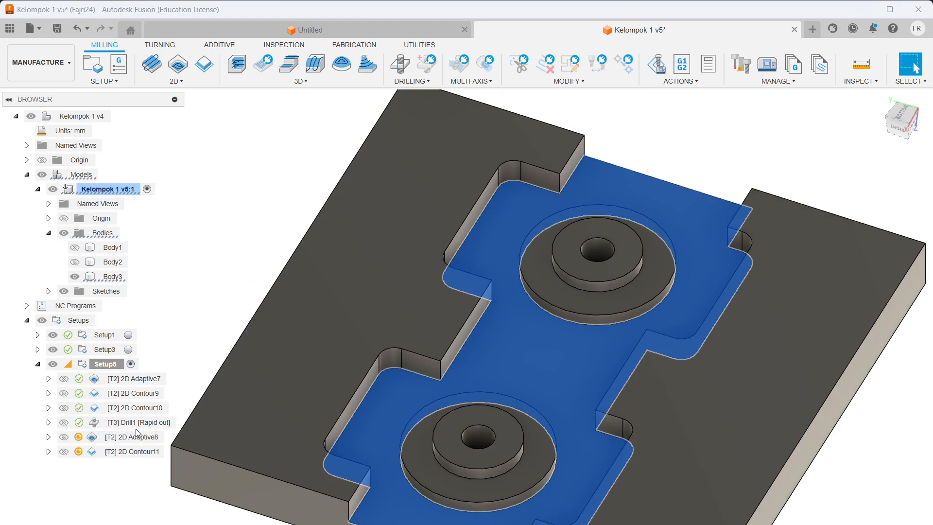
Step: Open Drill1's settings and bring up the Edit Tool window for its drill
left_click(136, 428)
right_click(136, 428)
key("Escape")
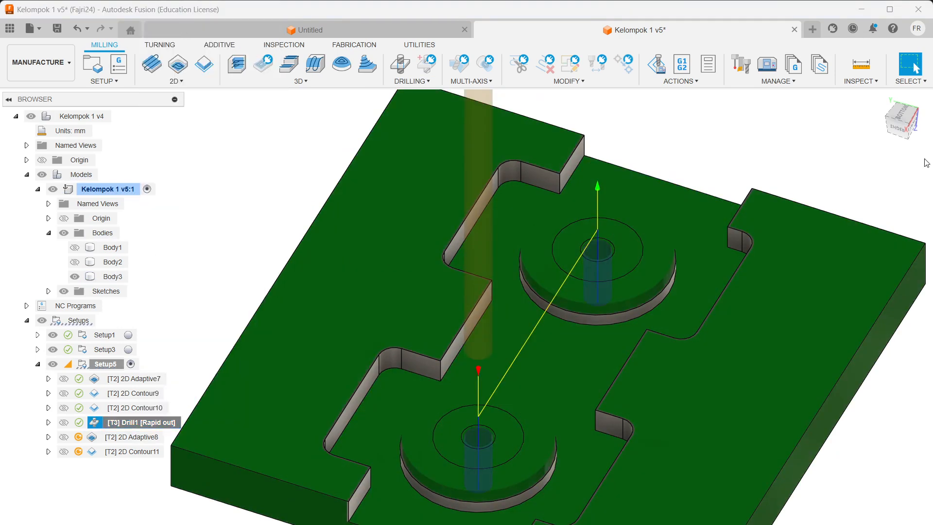
left_click(877, 212)
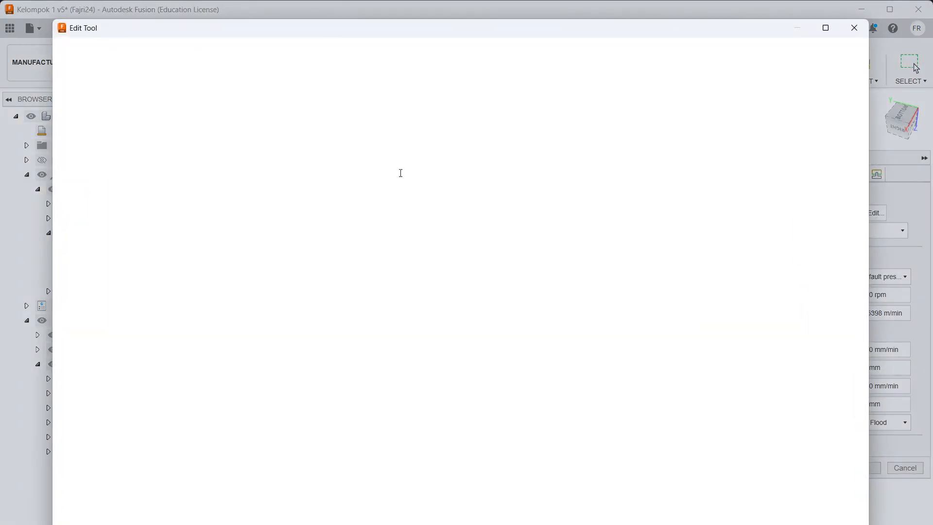
Step: Inspect the 5 mm 118° HSS drill's cutter geometry, accept, and keep #3 - Ø5mm drill
left_click(135, 79)
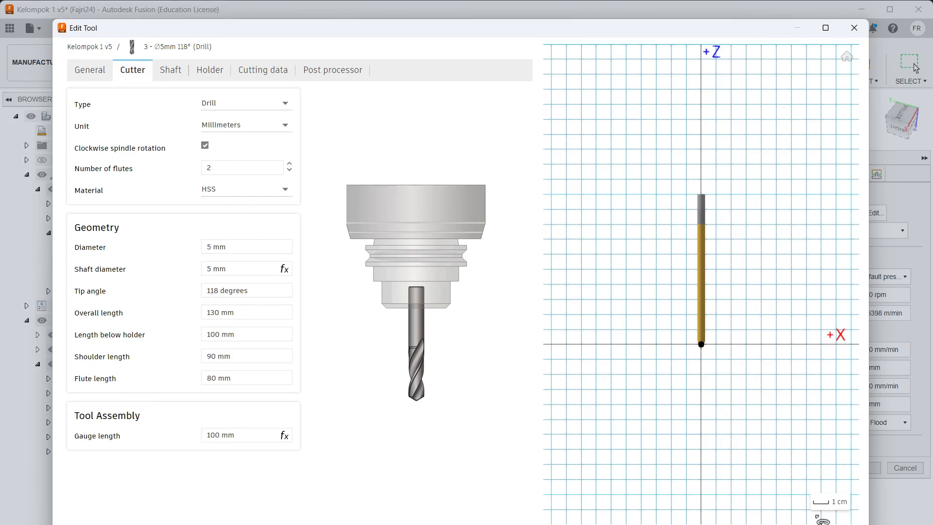
left_click(797, 524)
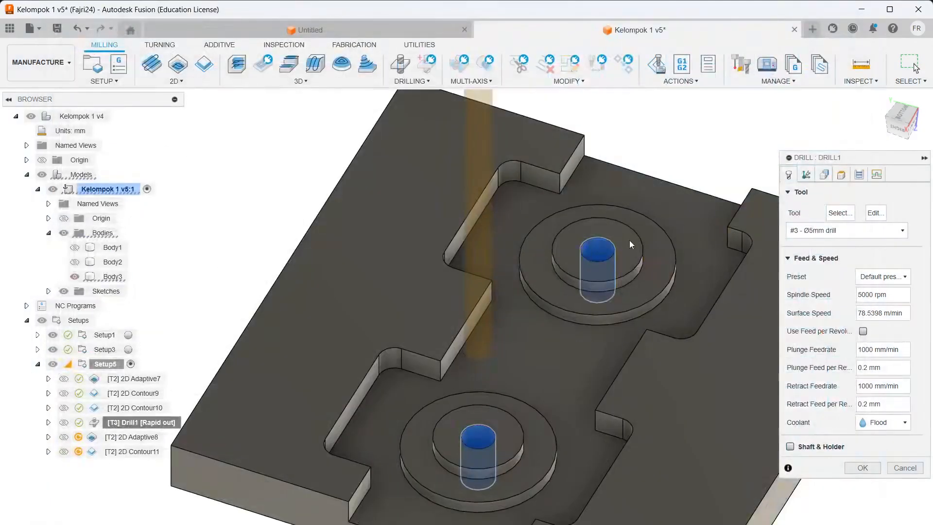
left_click(861, 231)
left_click(860, 232)
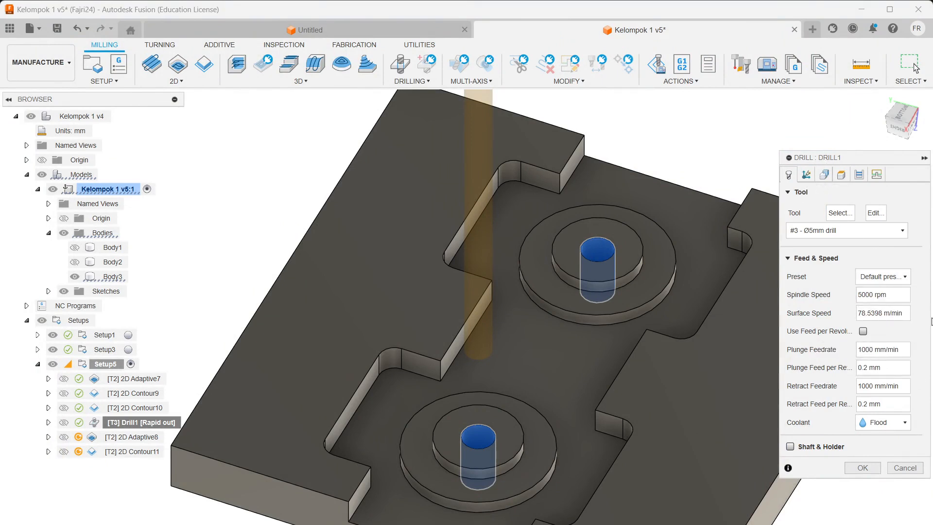
Step: Review Drill1's tool orientation, hole faces and heights, confirming the -3 mm bottom offset
left_click(807, 175)
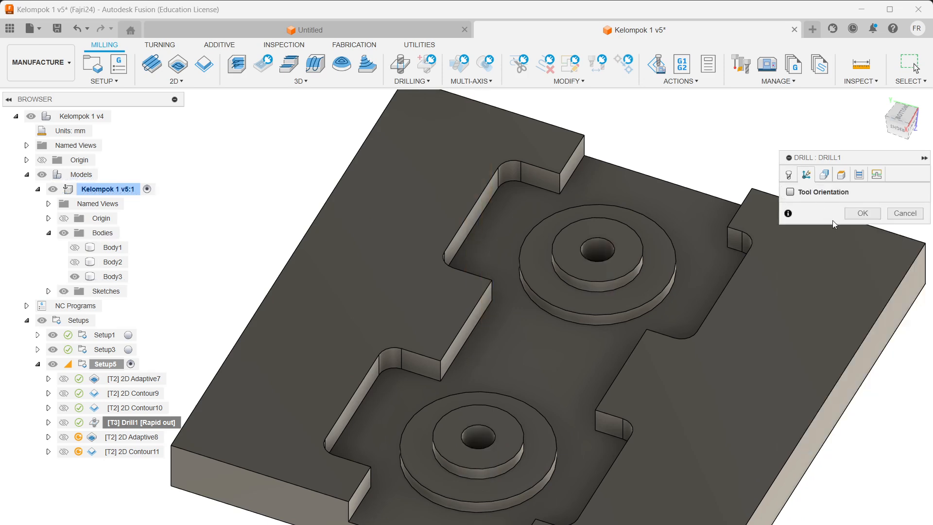
left_click(825, 174)
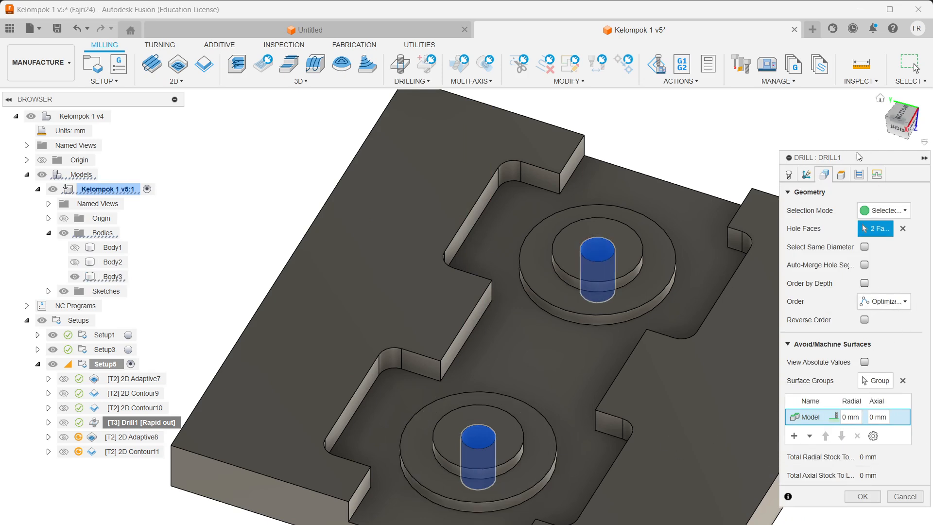
left_click(841, 175)
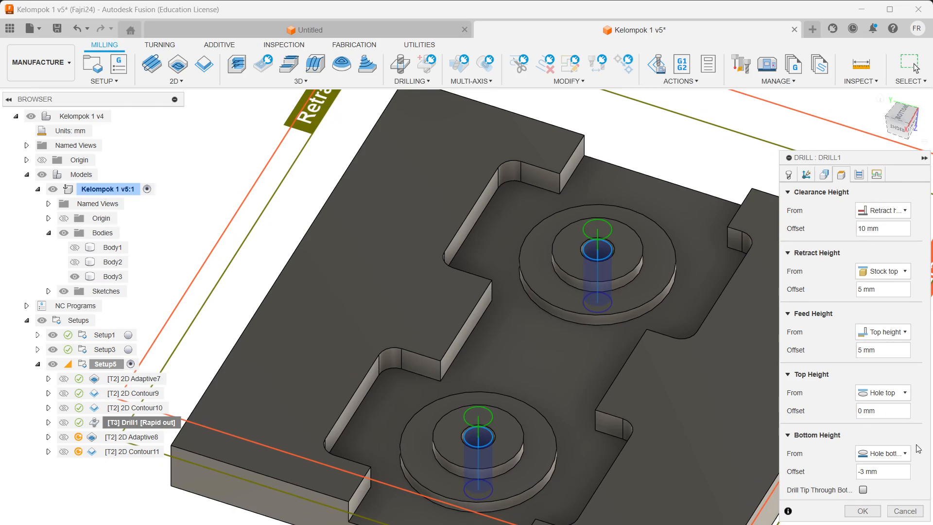
scroll(745, 430, "up", 5)
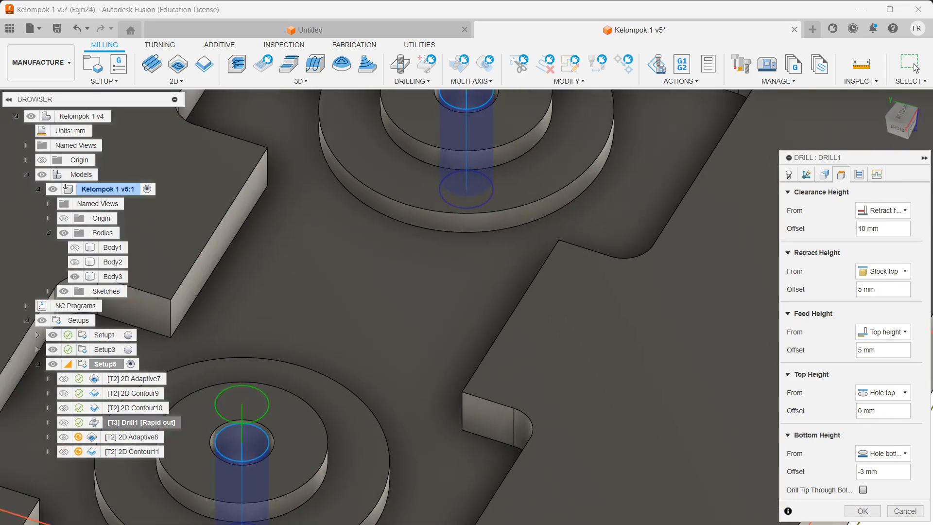
middle_click_drag(506, 386, 559, 285, "shift")
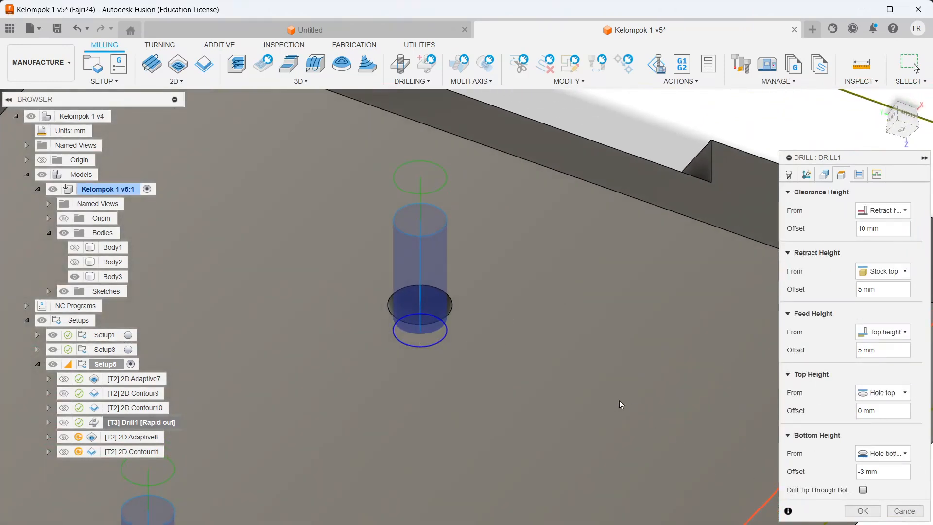
middle_click_drag(620, 405, 494, 467, "shift")
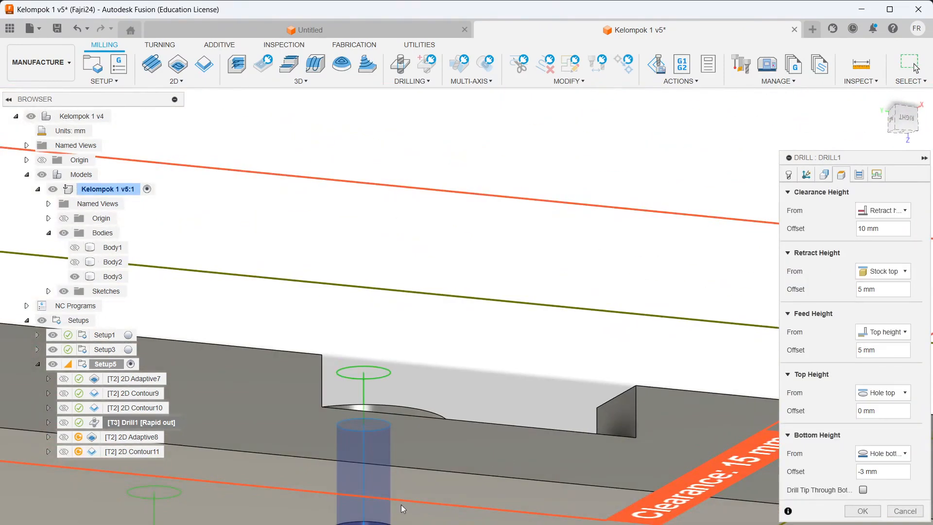
left_click(887, 472)
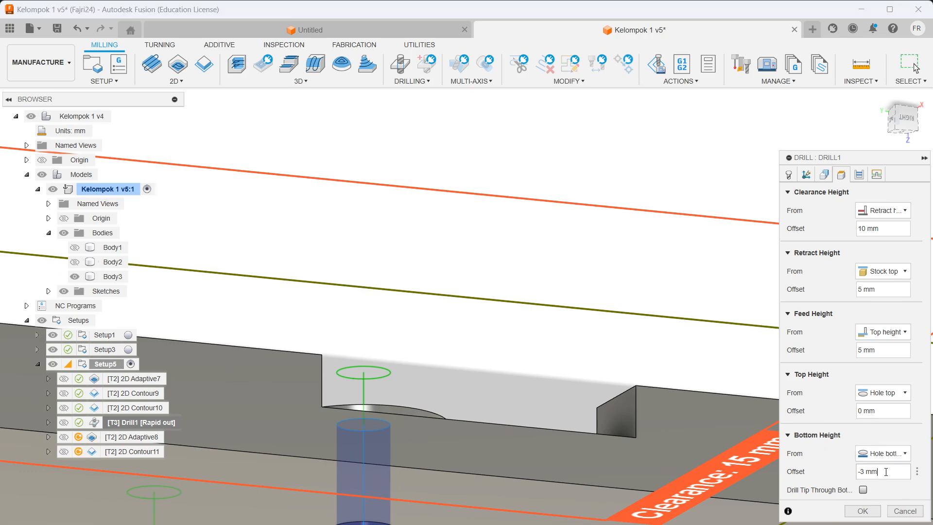
middle_click_drag(599, 366, 781, 302, "shift")
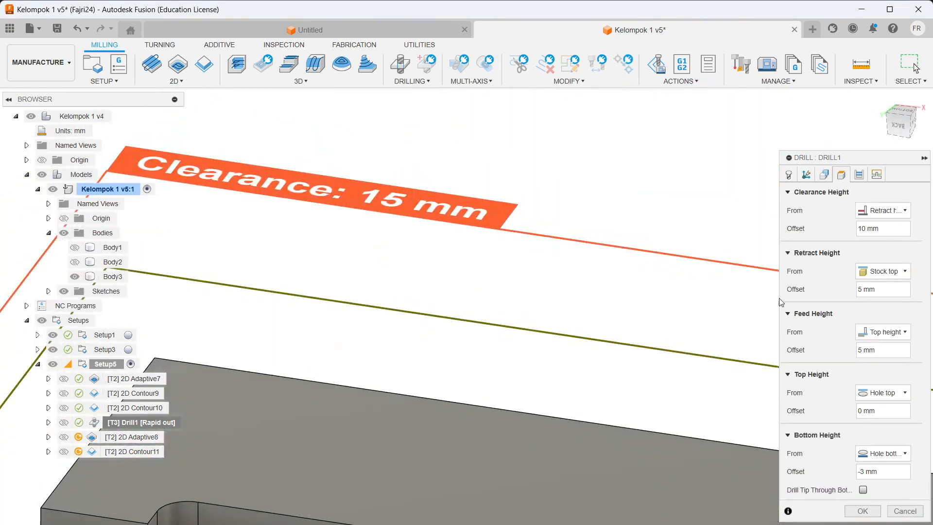
Step: Keep Drilling - rapid out as the cycle and Avoid collisions as the retraction policy
left_click(877, 174)
left_click(876, 175)
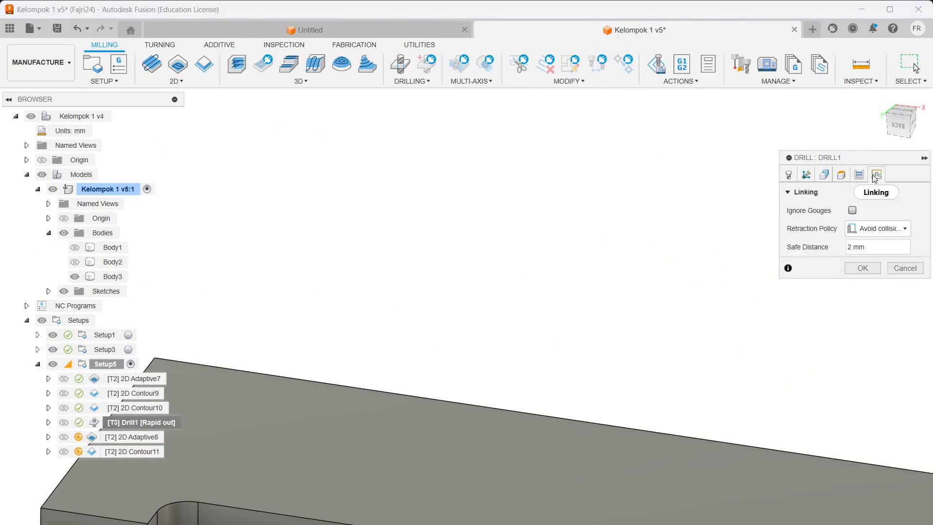
left_click(860, 175)
left_click(882, 208)
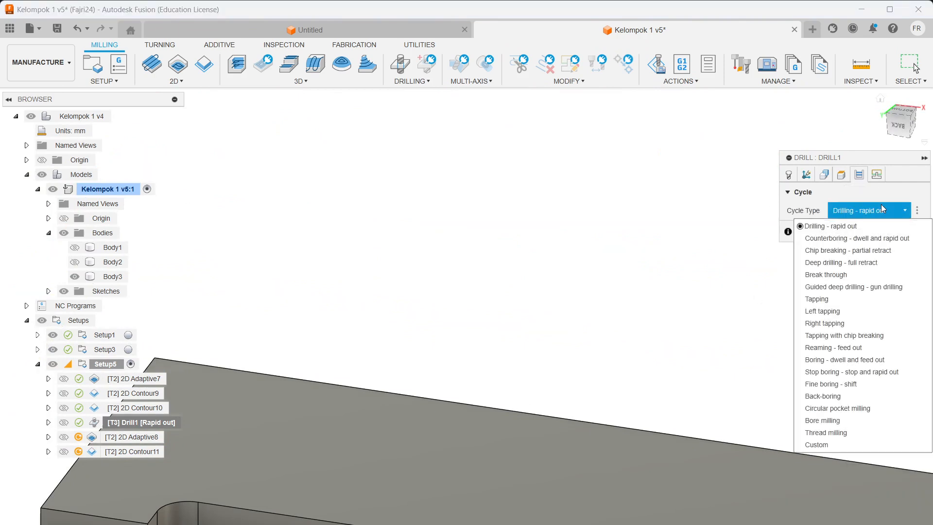
left_click(882, 208)
left_click(877, 174)
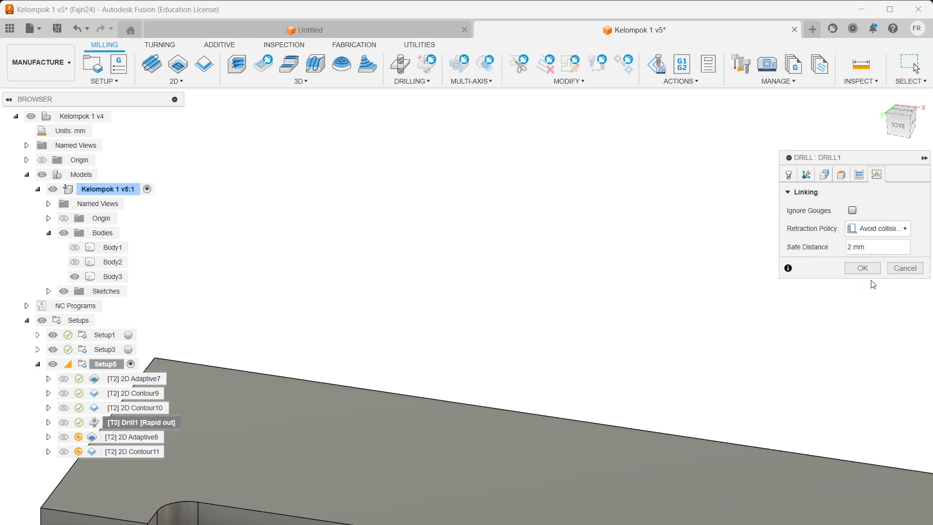
left_click(865, 229)
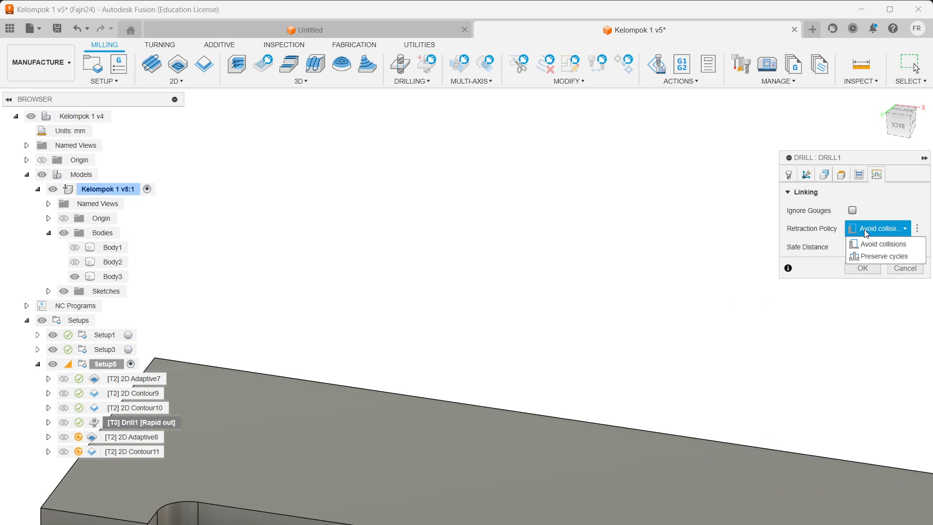
left_click(865, 229)
left_click(865, 229)
left_click(864, 230)
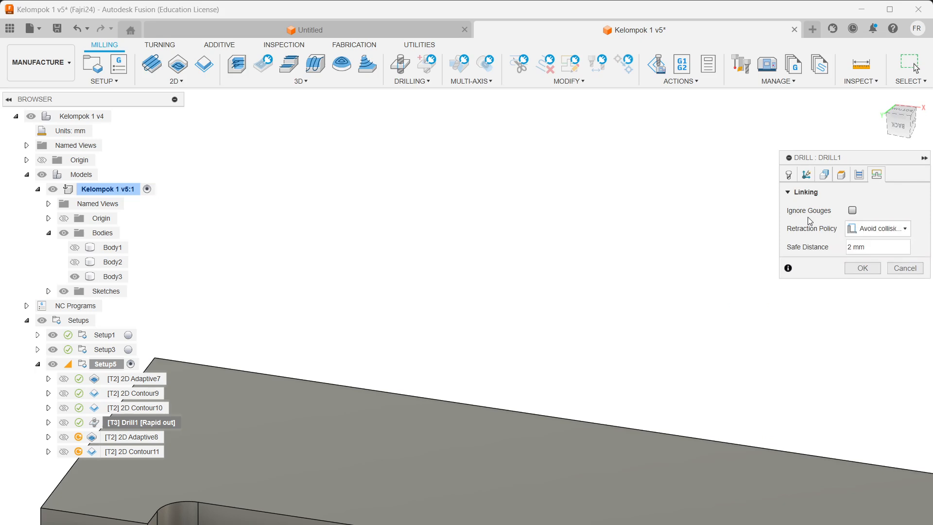
scroll(653, 298, "up", 2)
scroll(653, 298, "down", 1)
scroll(656, 303, "down", 3)
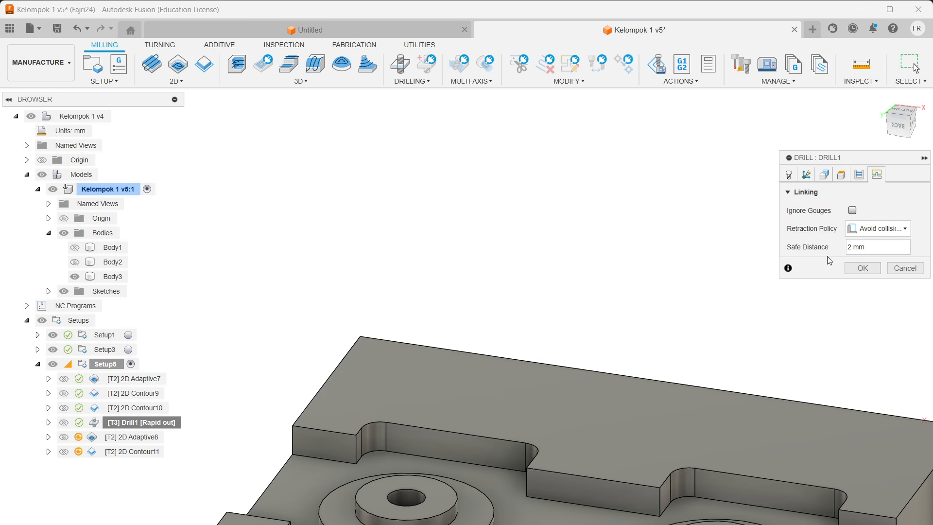
Step: Accept Drill1 so it plunges through both boss centres, then display 2D Adaptive8's toolpath
left_click(863, 268)
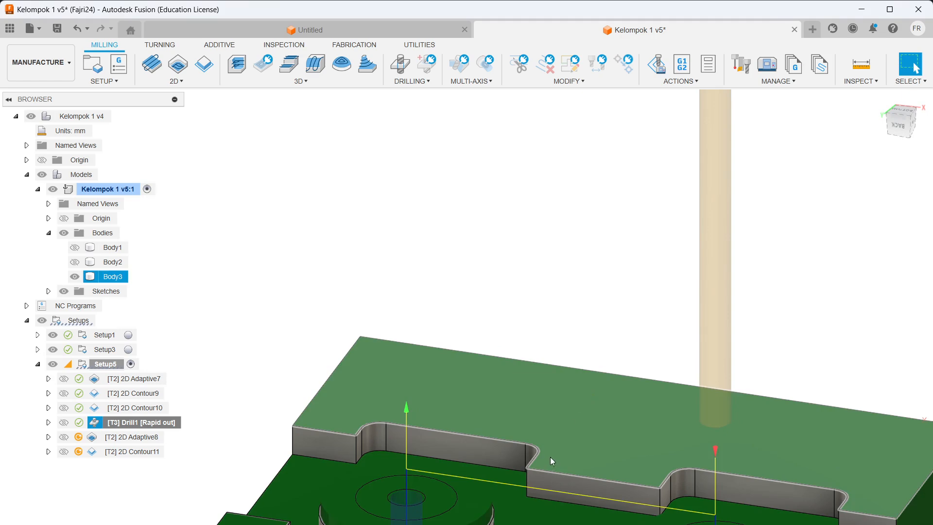
scroll(482, 442, "down", 5)
scroll(568, 506, "up", 5)
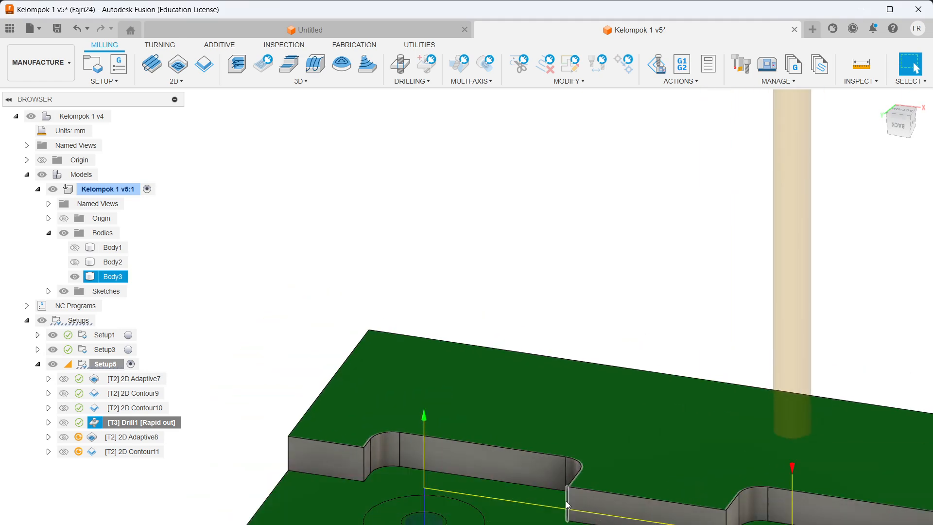
middle_click_drag(566, 501, 681, 508, "shift")
scroll(680, 509, "up", 3)
scroll(681, 510, "down", 2)
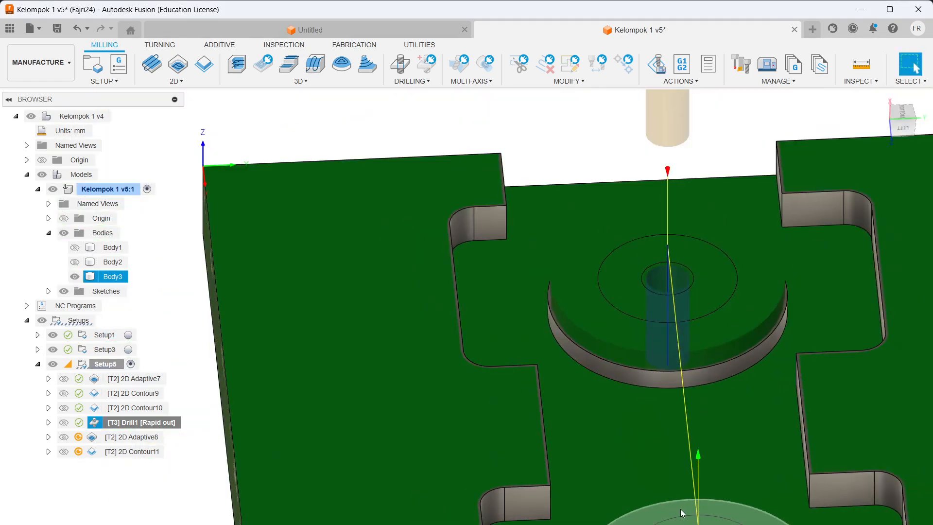
scroll(680, 509, "down", 3)
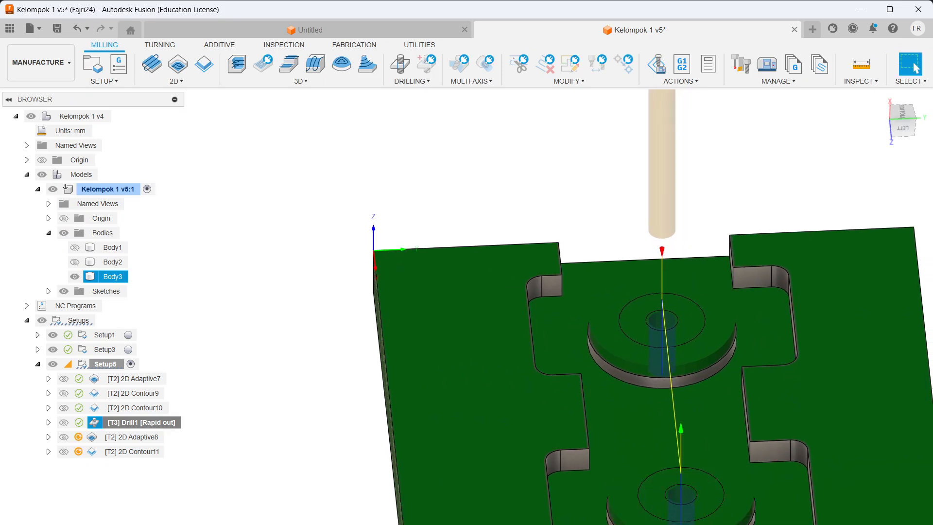
left_click(136, 438)
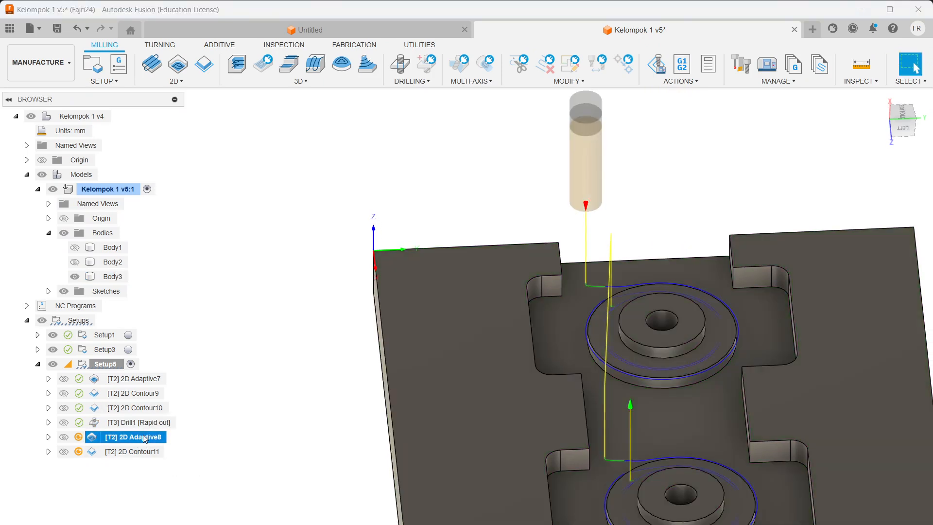
Step: Open 2D Adaptive8 and check its pocket geometry and heights with -0.1 mm bottom offset
right_click(145, 439)
left_click(188, 34)
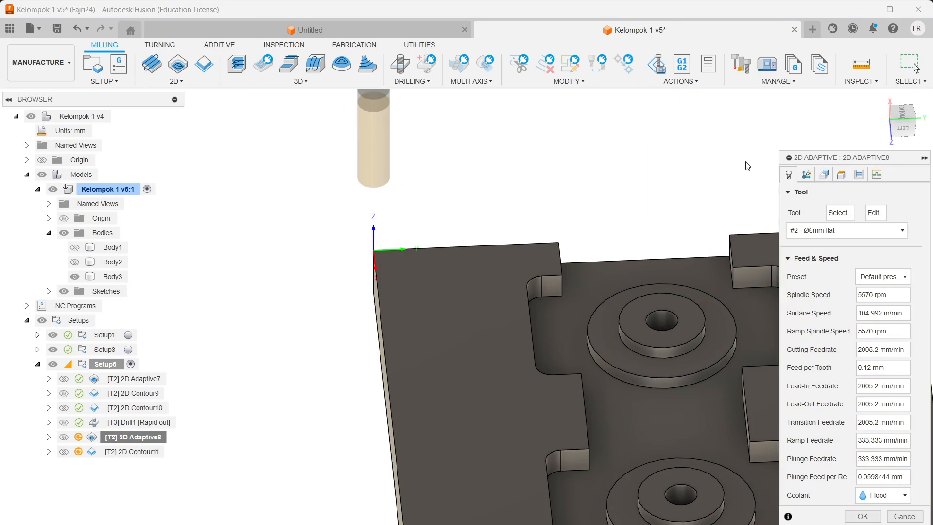
left_click(822, 176)
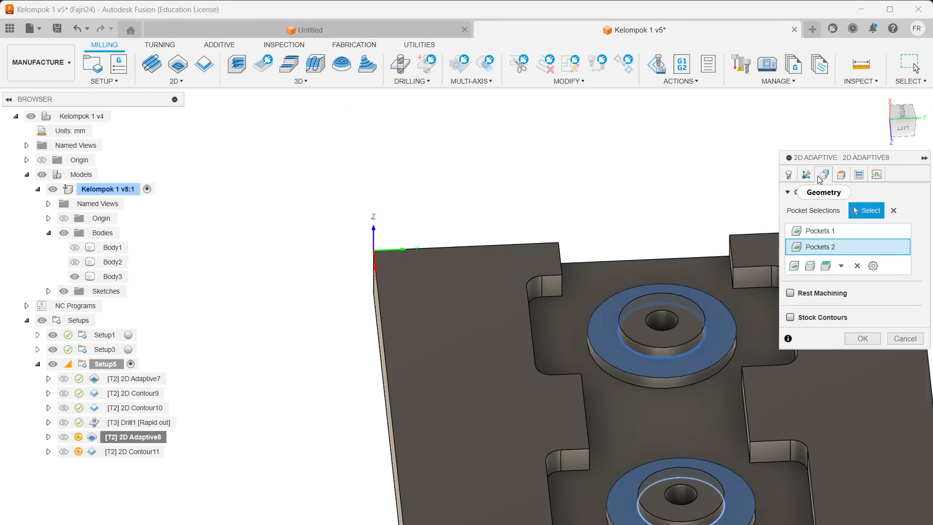
scroll(727, 481, "up", 5)
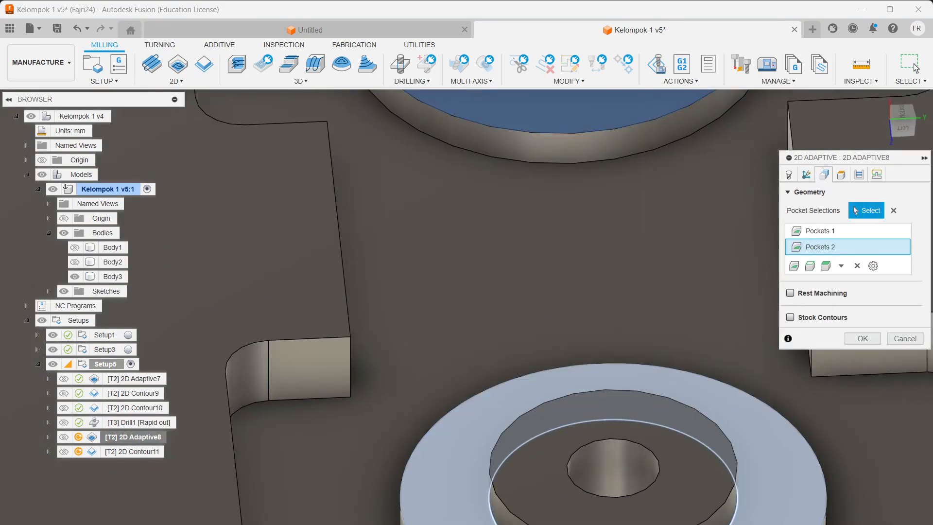
left_click(841, 175)
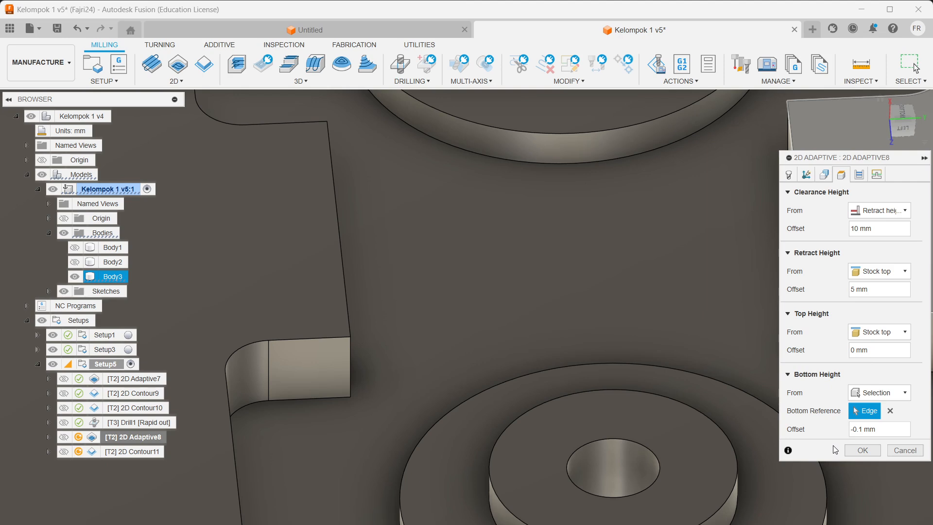
scroll(608, 522, "up", 2)
scroll(666, 522, "down", 2)
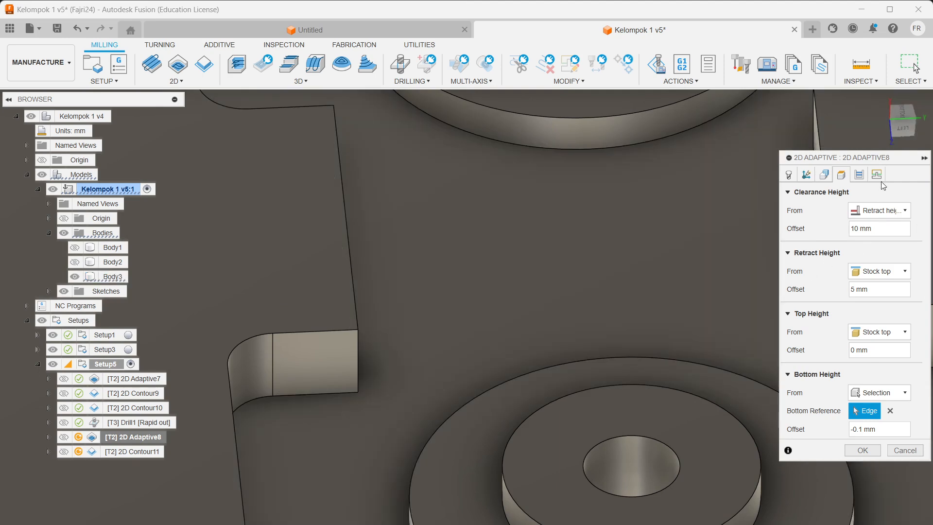
Step: Confirm the 2.4 mm optimal load passes and the linking settings, then regenerate the toolpath
left_click(859, 175)
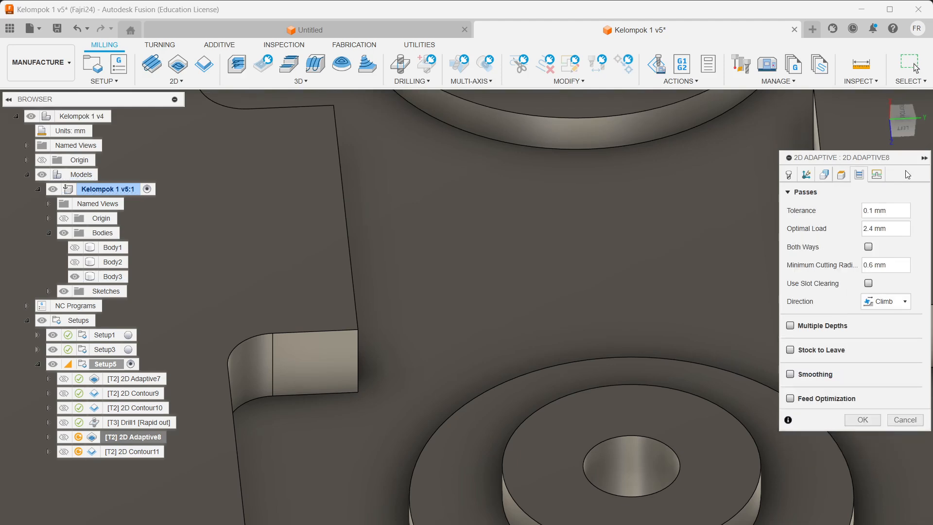
left_click(877, 175)
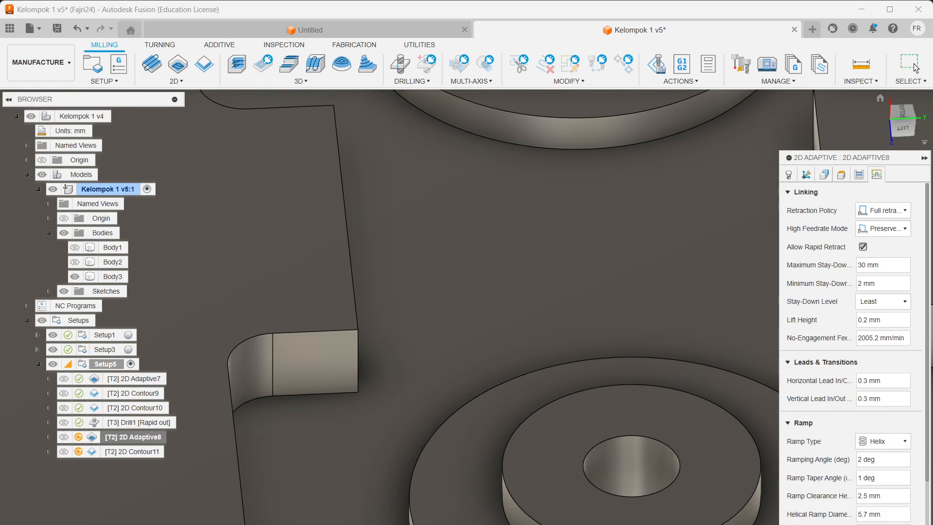
key("Return")
scroll(648, 358, "up", 2)
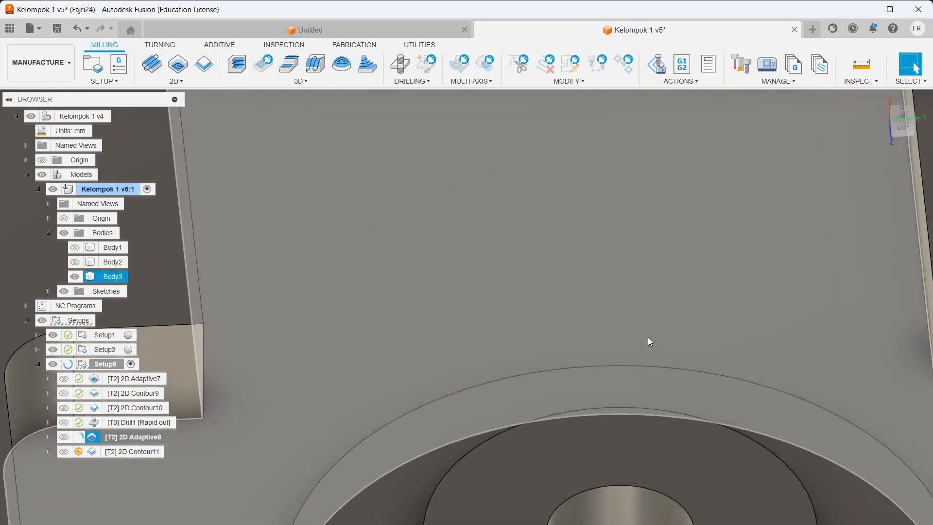
scroll(678, 308, "down", 6)
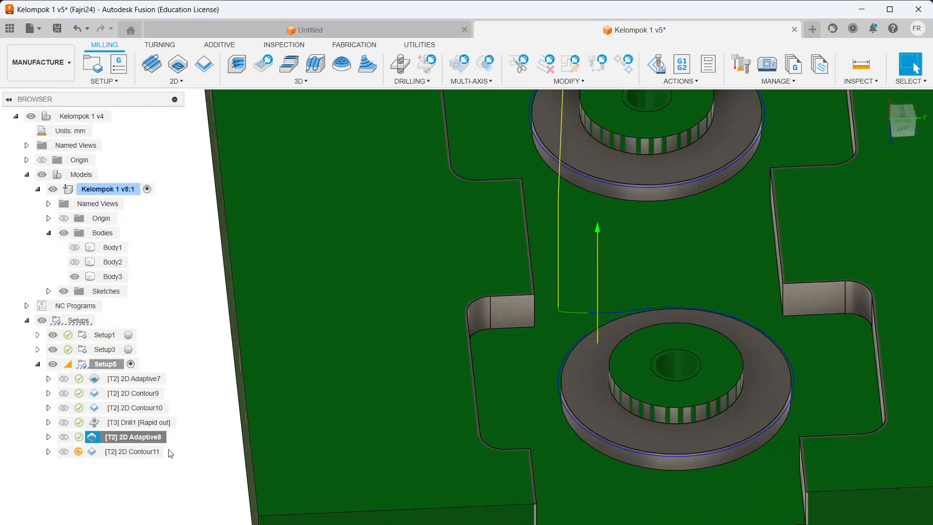
Step: Compare the 2D Contour11 and 2D Adaptive8 toolpaths, then open 2D Contour11 for editing
left_click(146, 453)
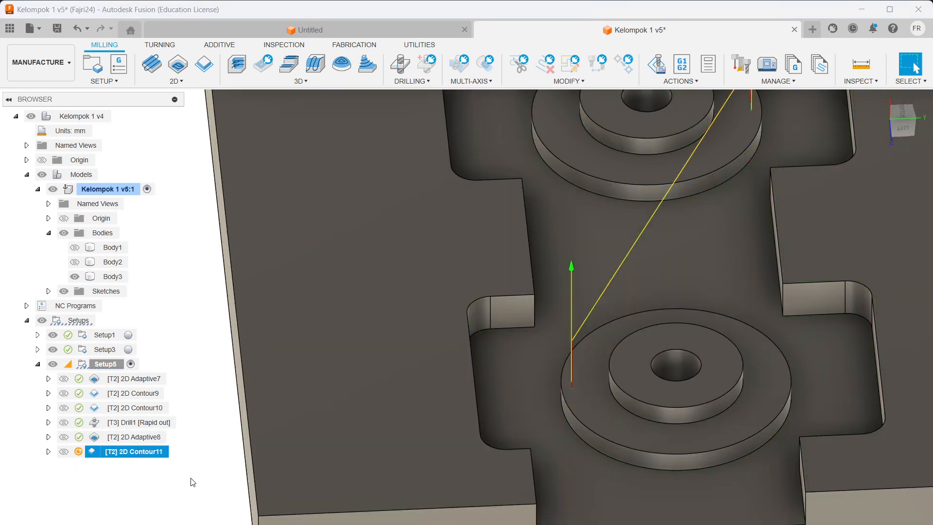
left_click(139, 437)
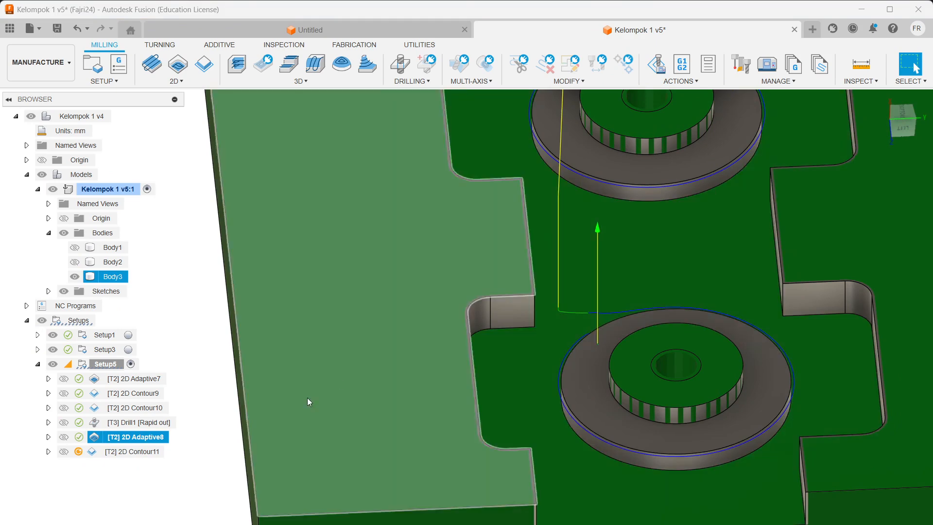
left_click(141, 453)
right_click(140, 453)
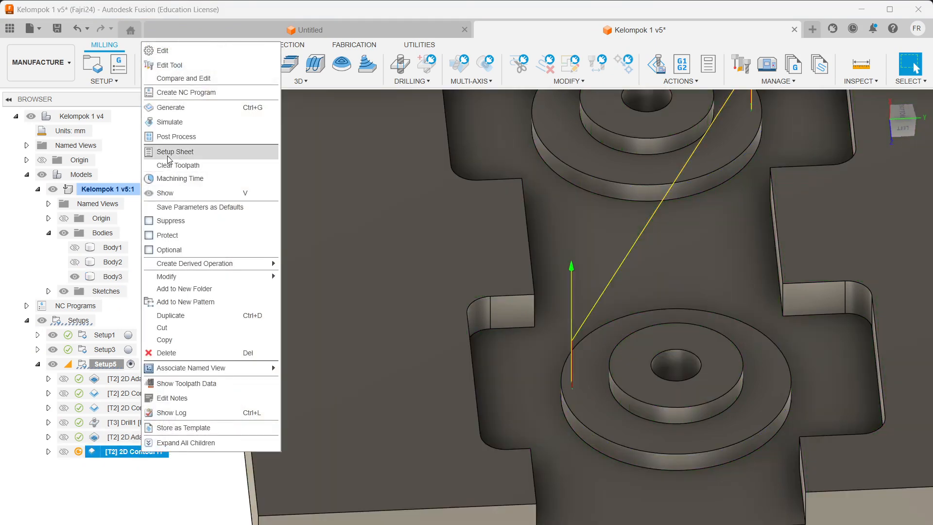
left_click(182, 53)
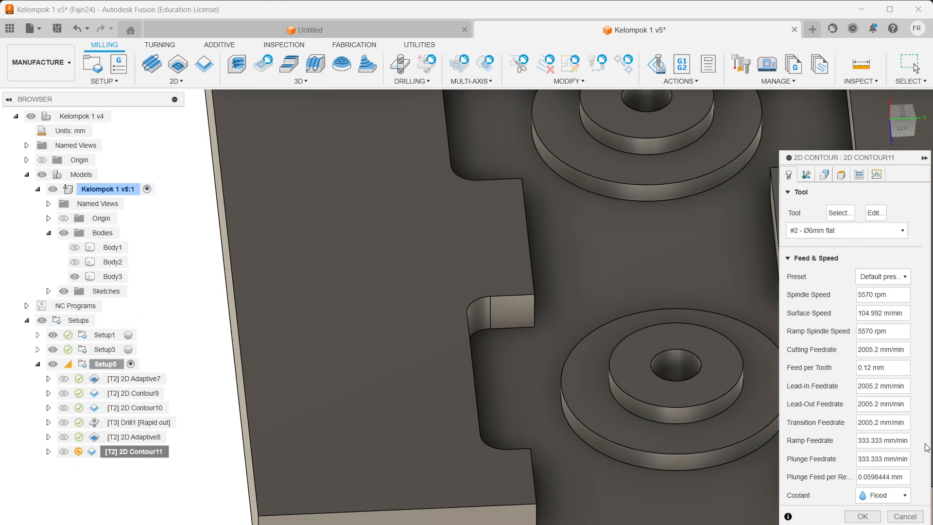
Step: Review geometry and heights, leave -0.3 mm radial and -0.2 mm axial stock, and accept
left_click(806, 175)
left_click(825, 176)
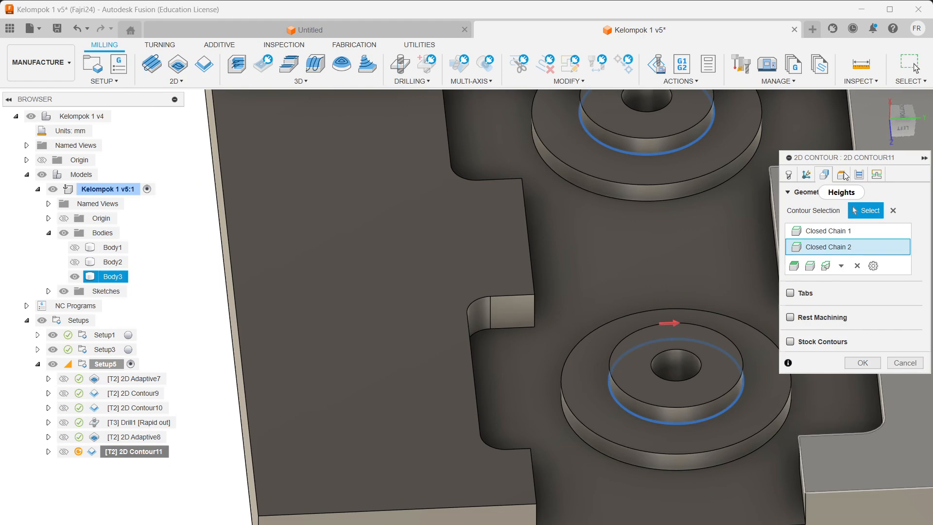
left_click(844, 176)
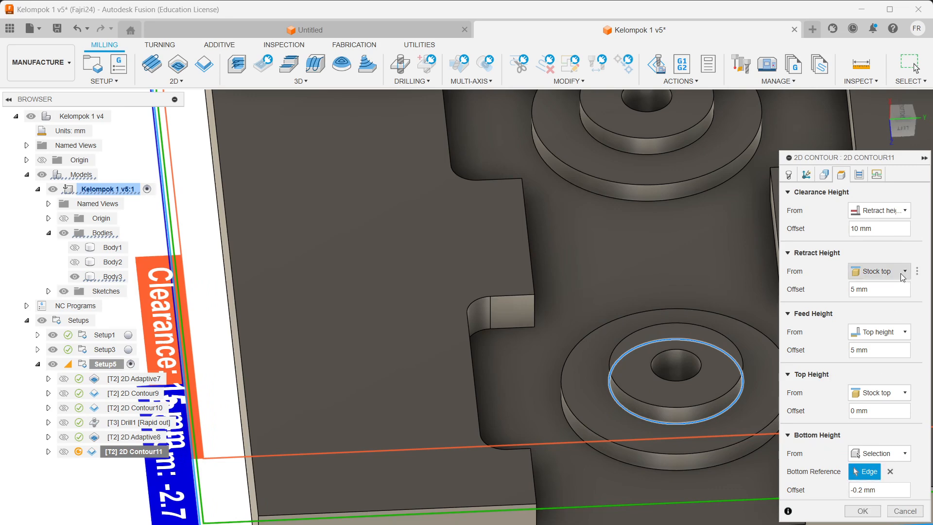
left_click(859, 176)
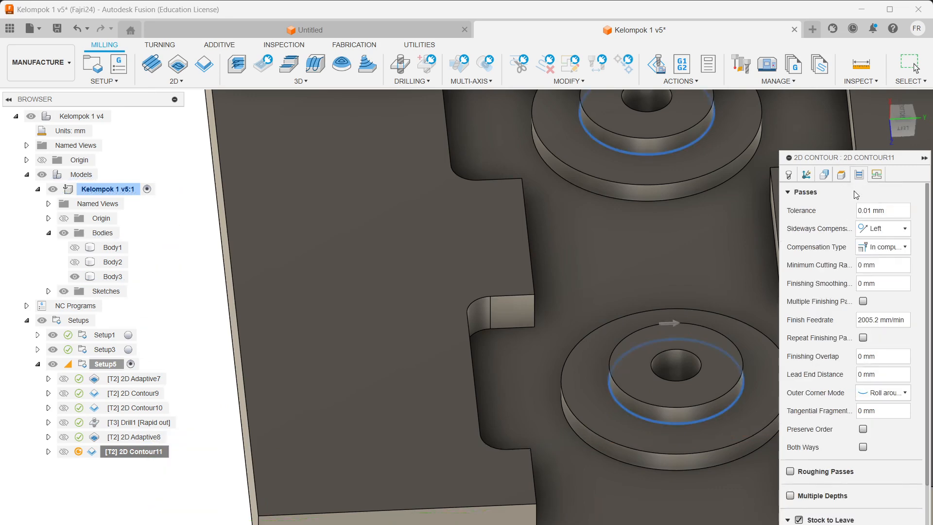
scroll(835, 471, "down", 3)
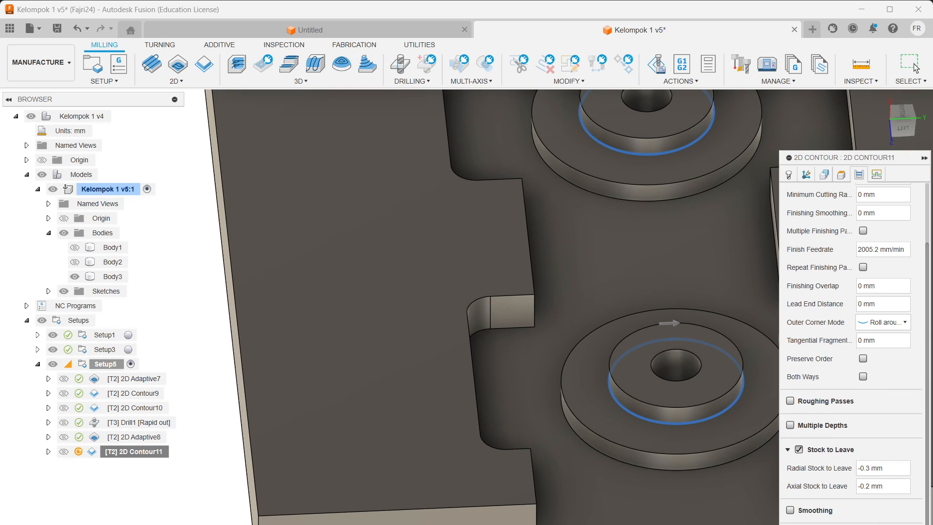
left_click(881, 524)
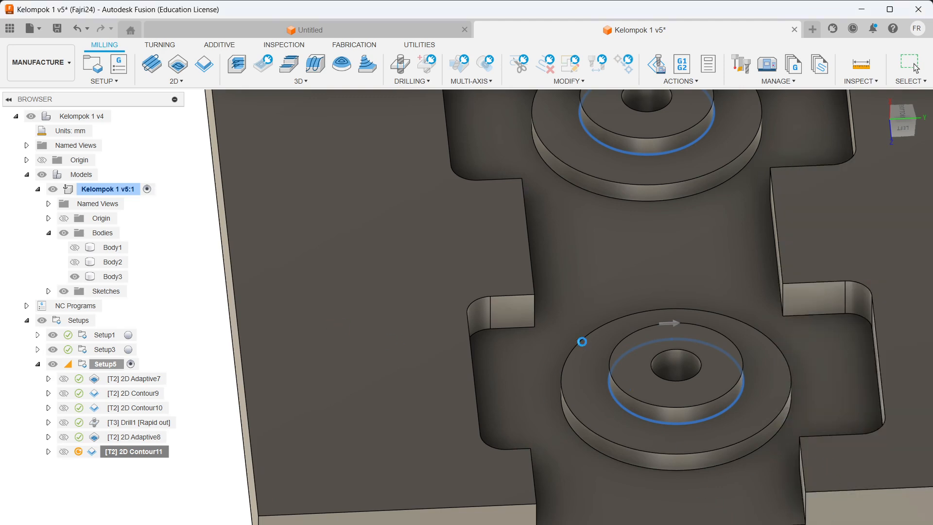
Step: Run Setup5's simulation on the stock, see verification report no issues found, and exit
scroll(626, 389, "up", 3)
scroll(636, 374, "down", 4)
scroll(646, 356, "down", 4)
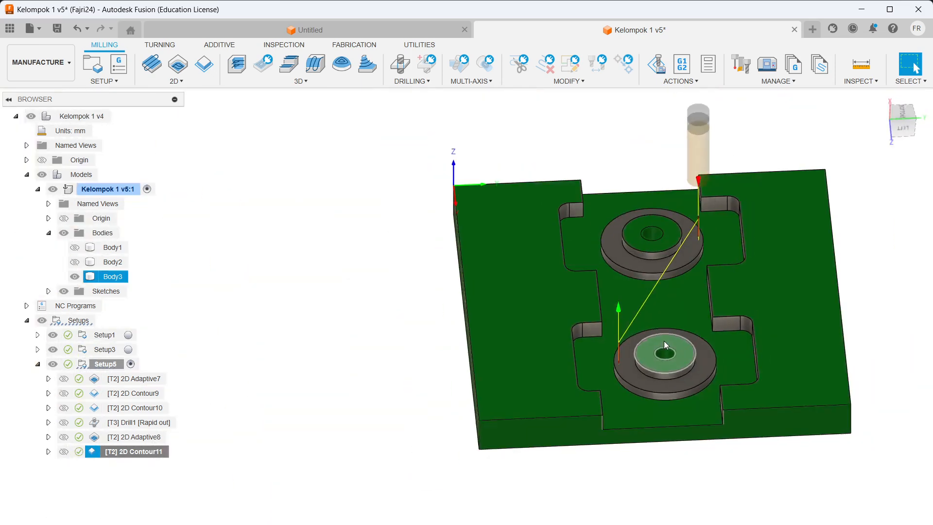
scroll(632, 419, "up", 3)
scroll(651, 356, "down", 2)
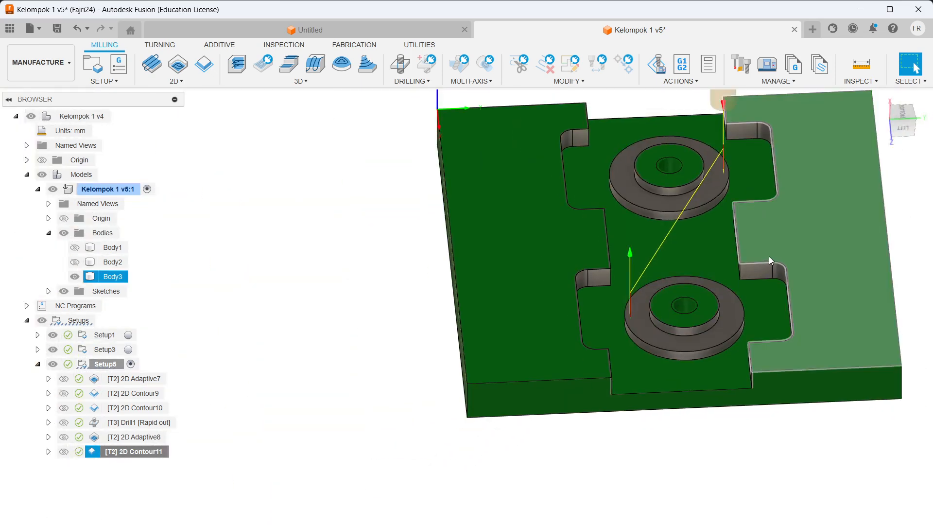
middle_click_drag(769, 255, 559, 265, "shift")
left_click(93, 366)
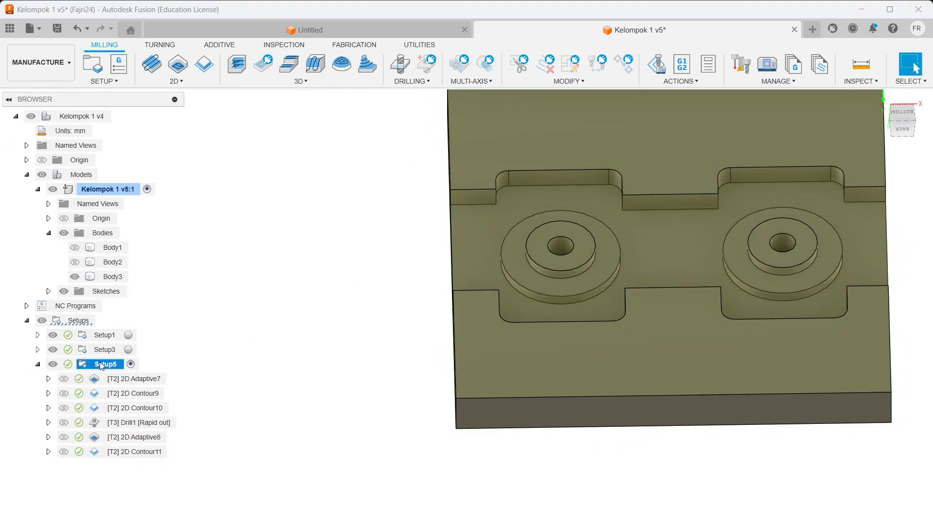
right_click(100, 365)
left_click(175, 97)
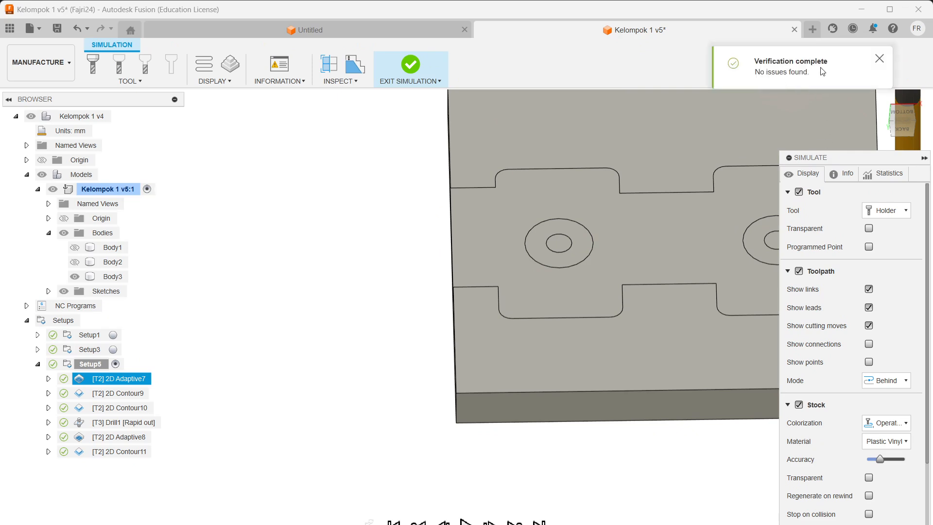
left_click(908, 524)
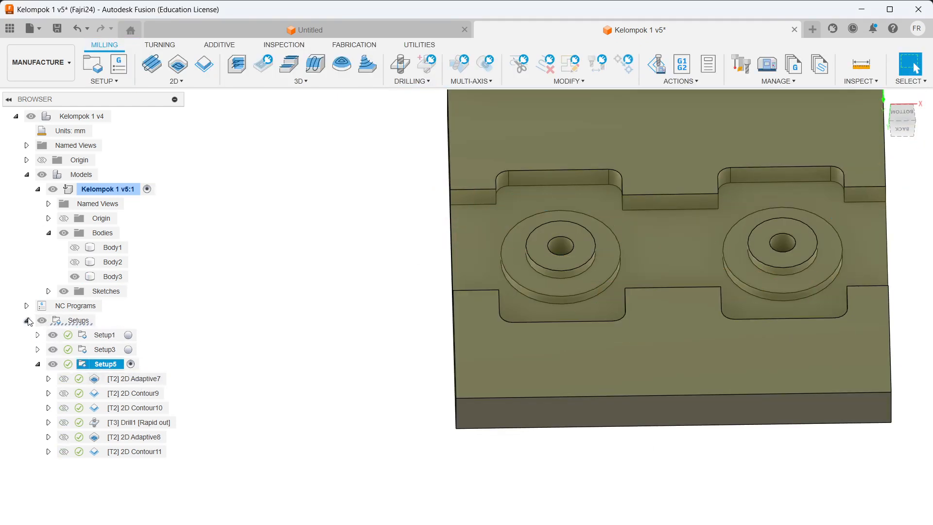
Step: Expand Setup3 and Setup1 in the browser and try Setup1's shortcut menu
left_click(37, 349)
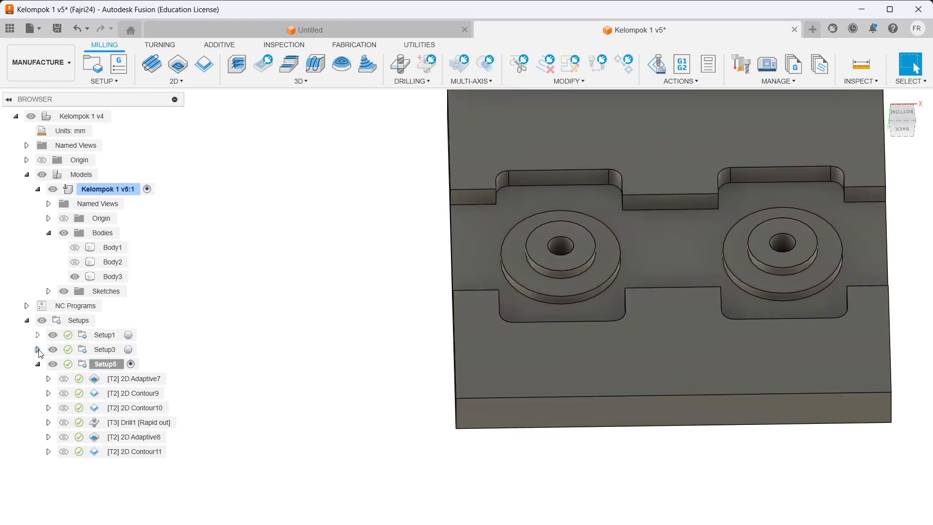
left_click(37, 335)
left_click(113, 277)
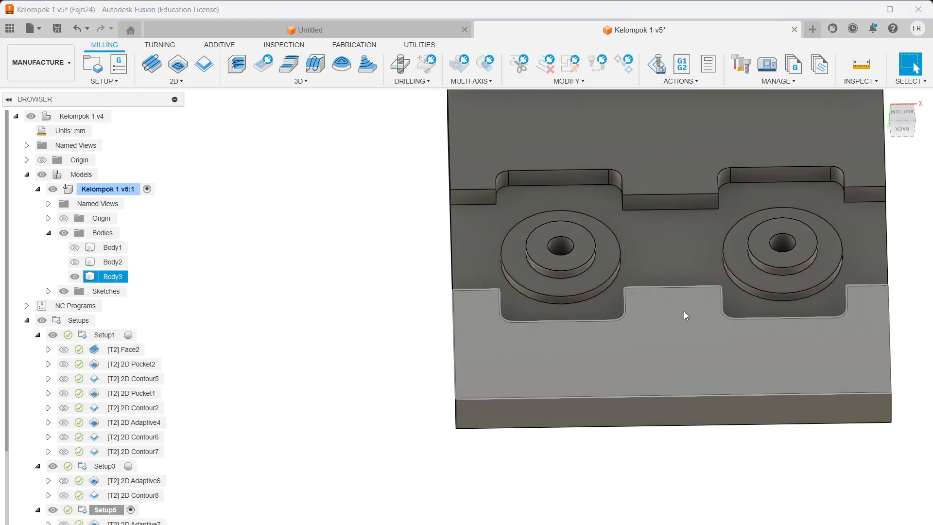
scroll(684, 311, "down", 2)
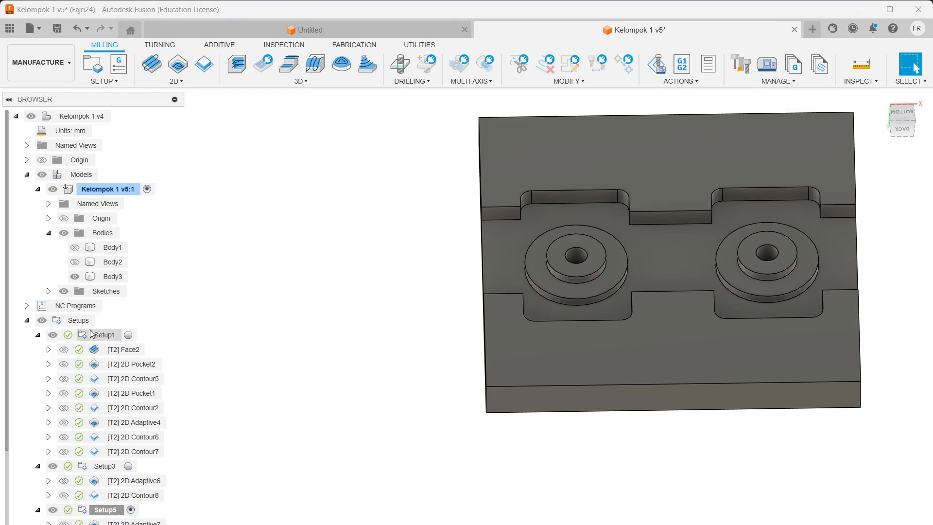
left_click(103, 336)
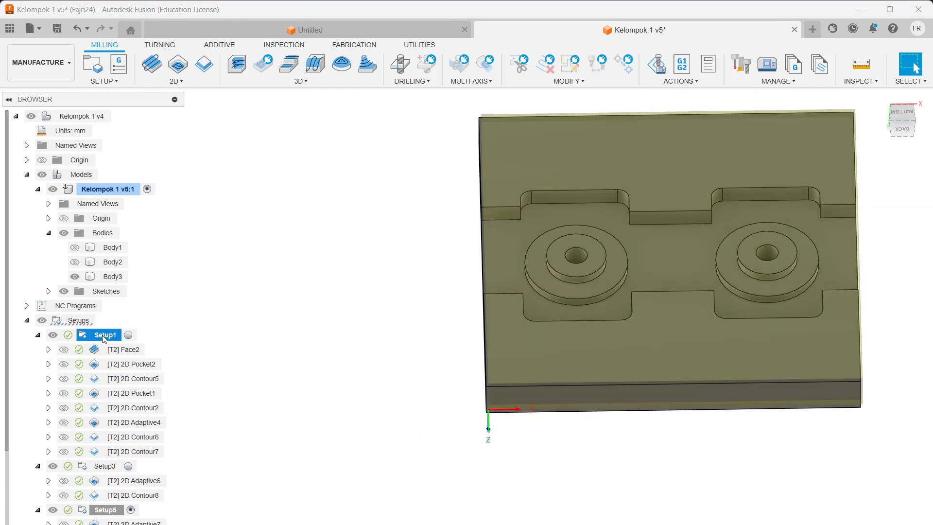
right_click(102, 336)
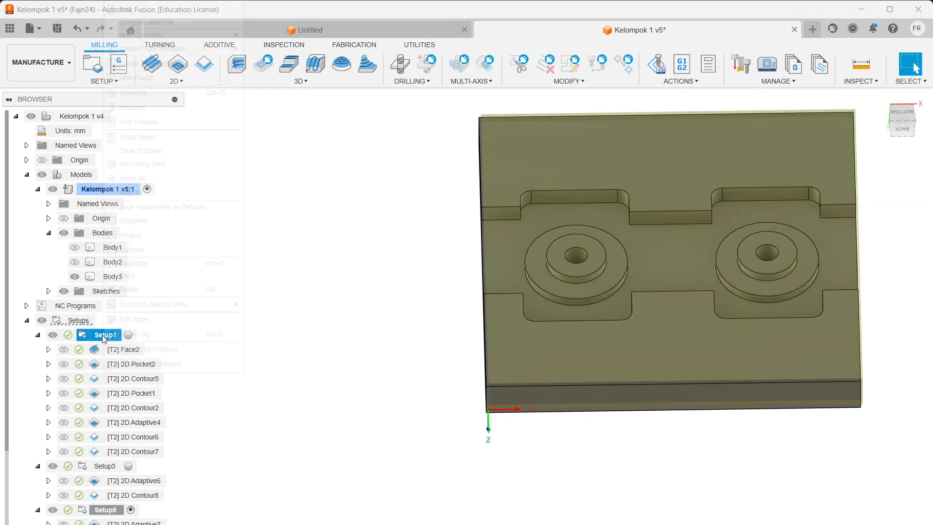
left_click(80, 316)
Step: Post all NC programs, declining to overwrite PROSES 1.nc, PROSES 2.nc and JIG.nc
left_click(81, 322)
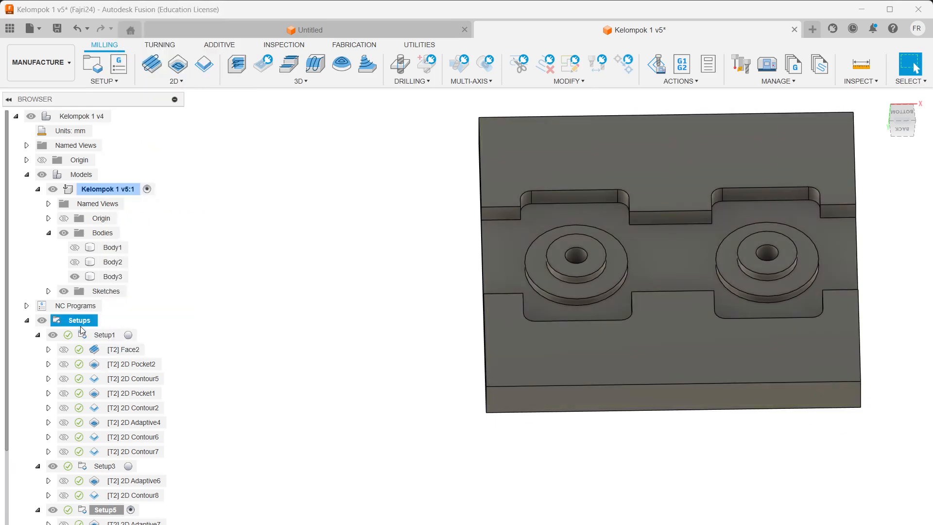
left_click(74, 307)
right_click(74, 310)
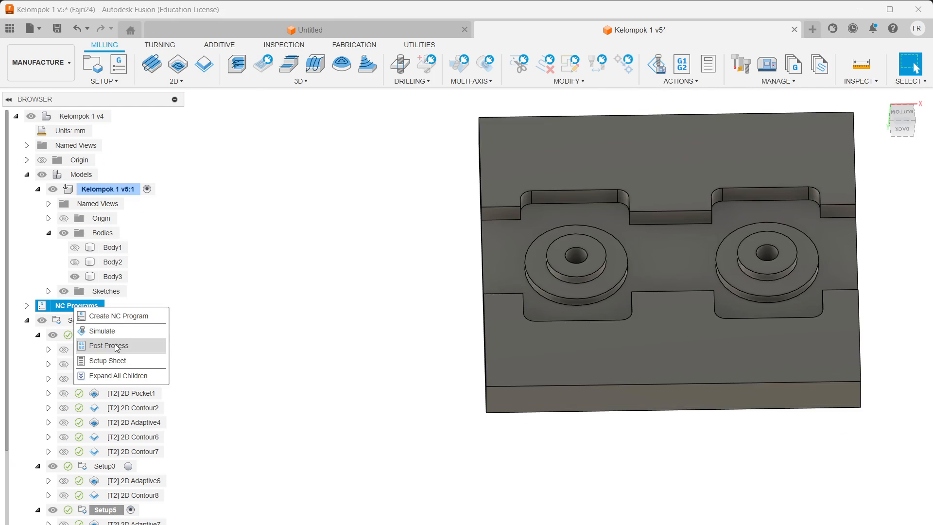
left_click(420, 200)
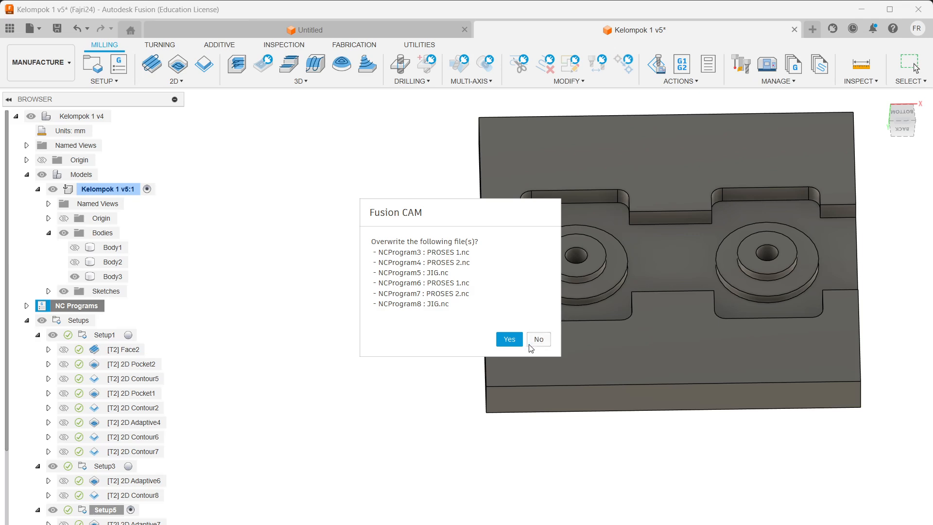
left_click(538, 340)
Step: Select Setup1 in the browser and bring up its actions menu
right_click(90, 322)
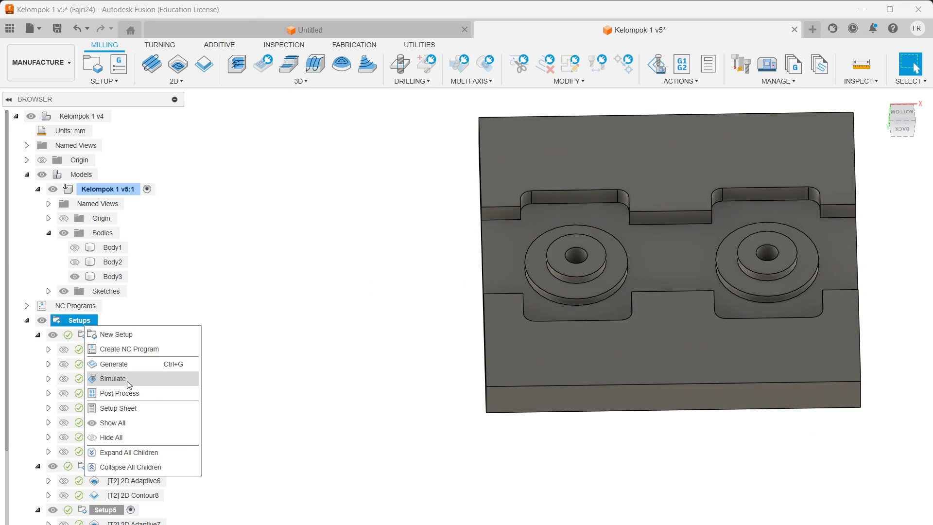
left_click(205, 341)
left_click(88, 336)
right_click(88, 335)
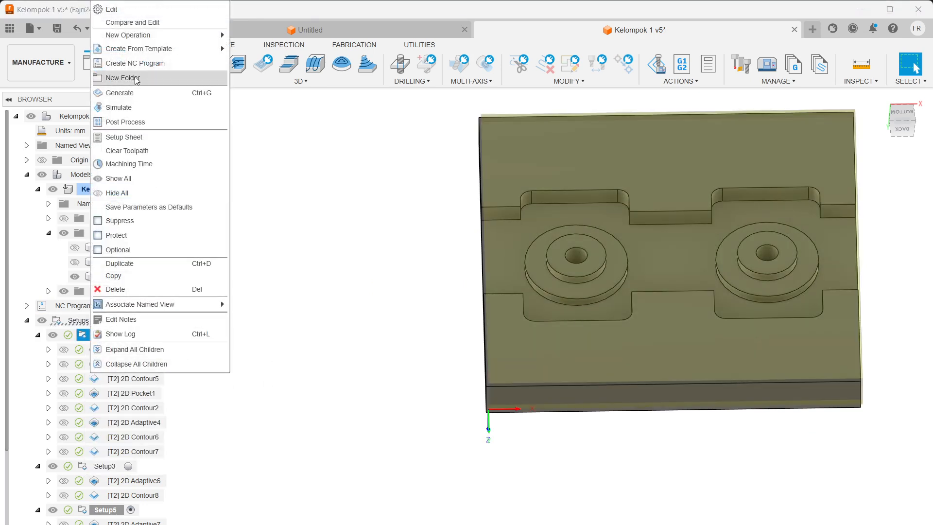
Step: Start posting Setup1 to an NC file and try including Setup3 and Setup5 operations
left_click(125, 122)
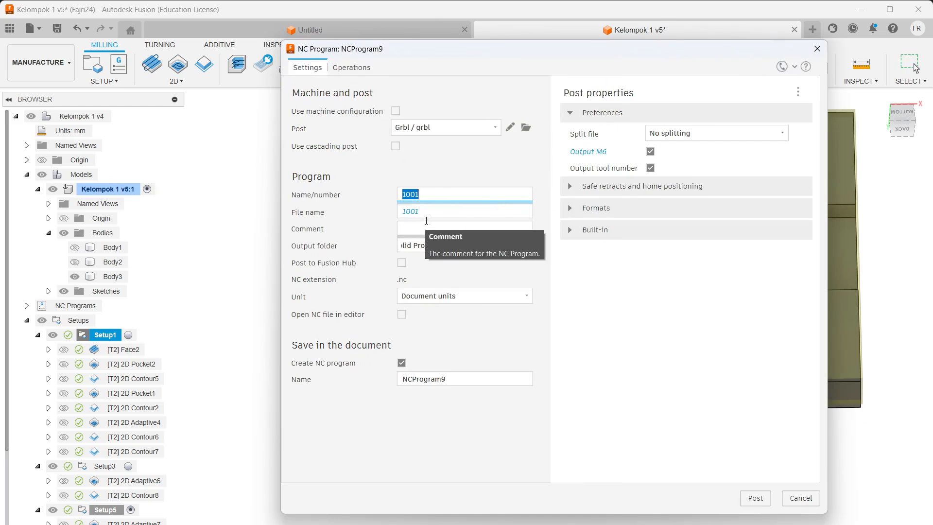
left_click(426, 212)
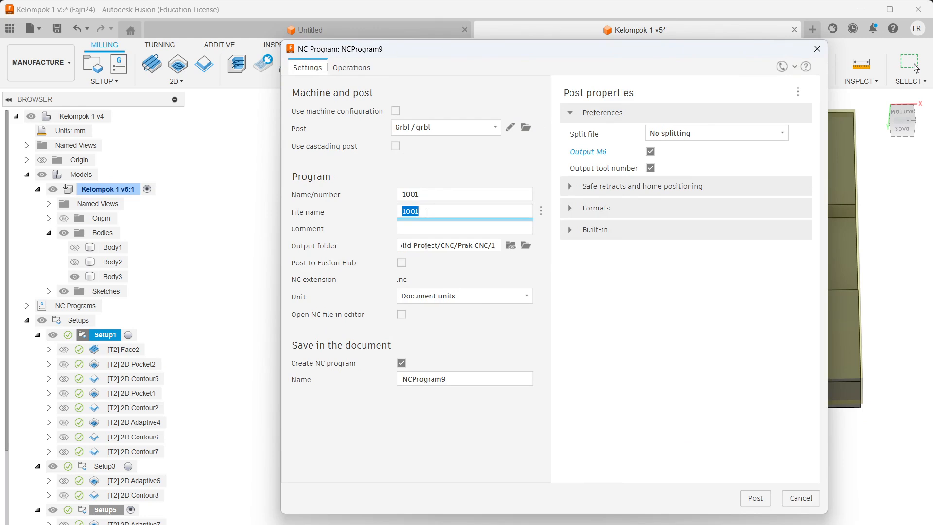
left_click(333, 71)
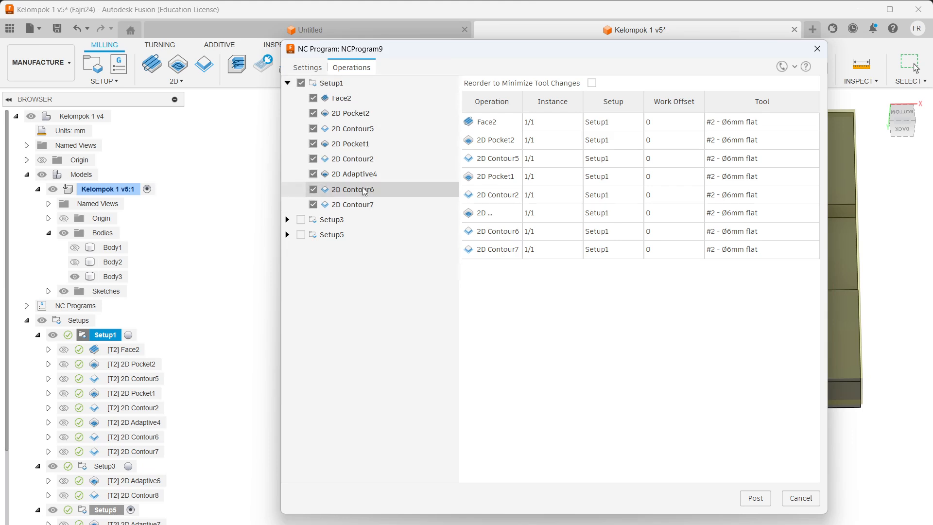
left_click(301, 220)
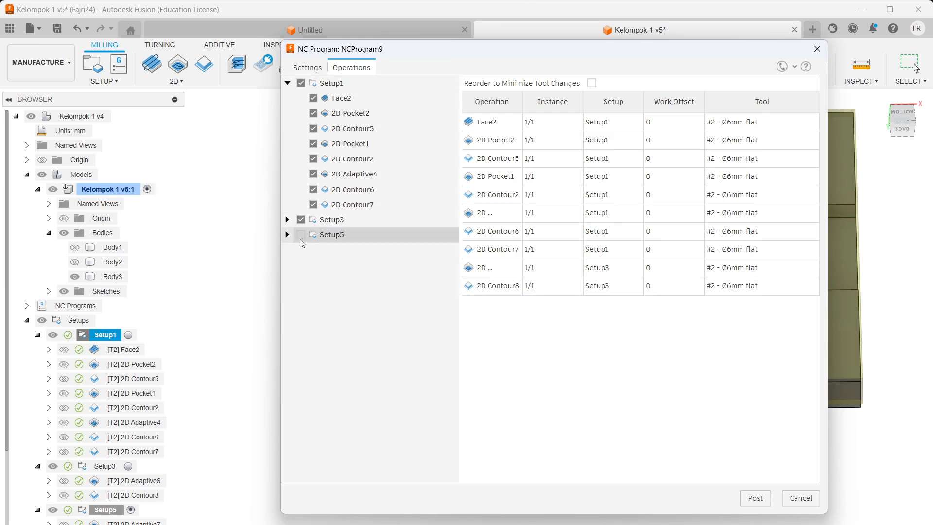
left_click(301, 235)
left_click(301, 236)
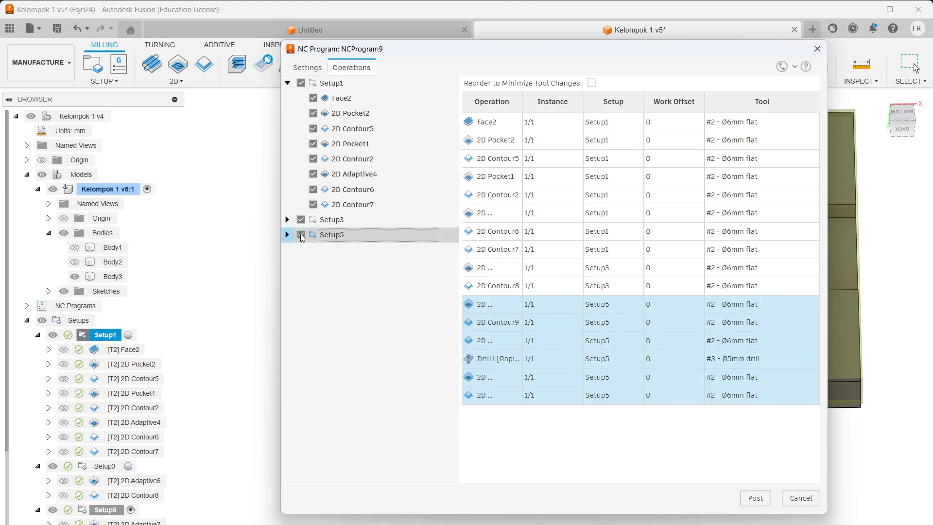
left_click(301, 219)
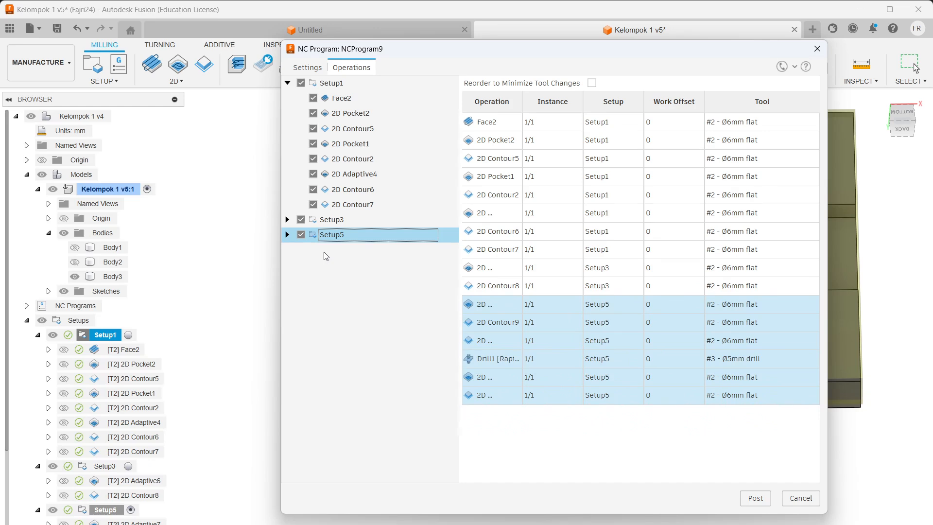
Step: Keep the output as a single file with Split file set to No splitting
left_click(308, 68)
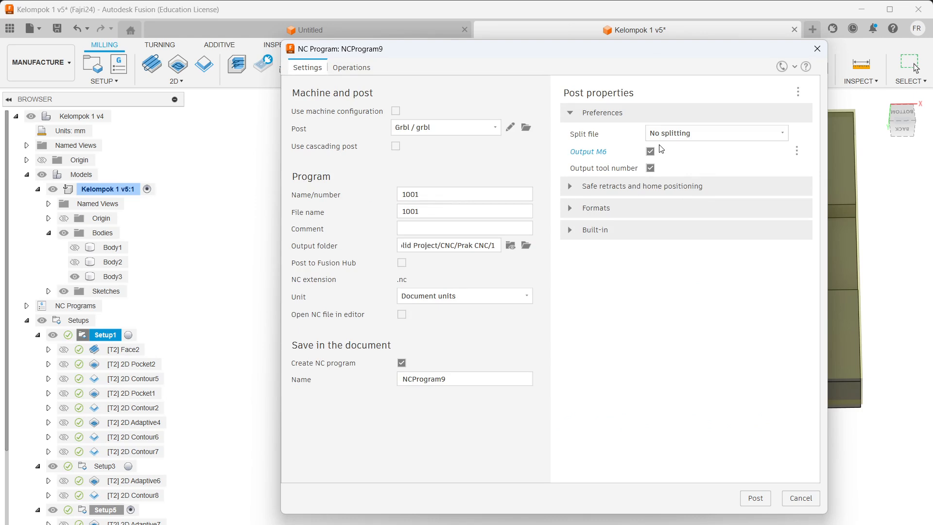
left_click(695, 134)
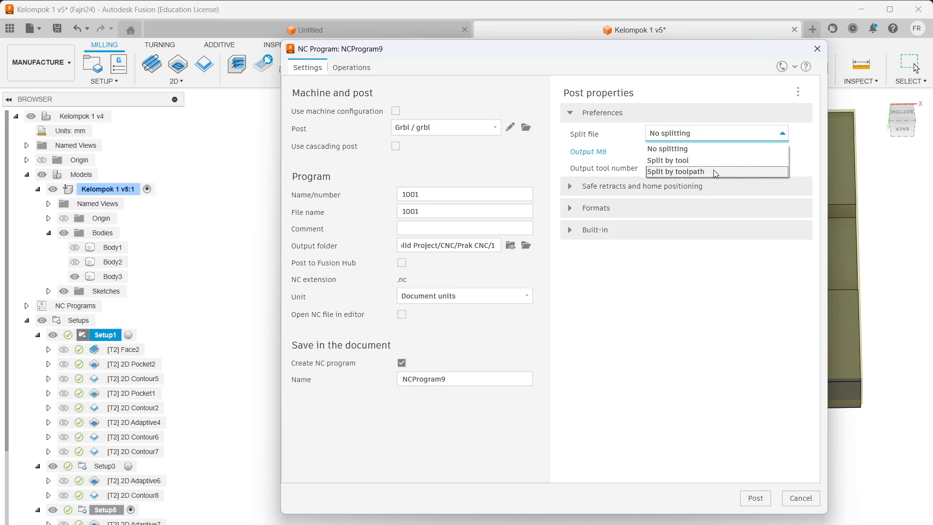
left_click(705, 133)
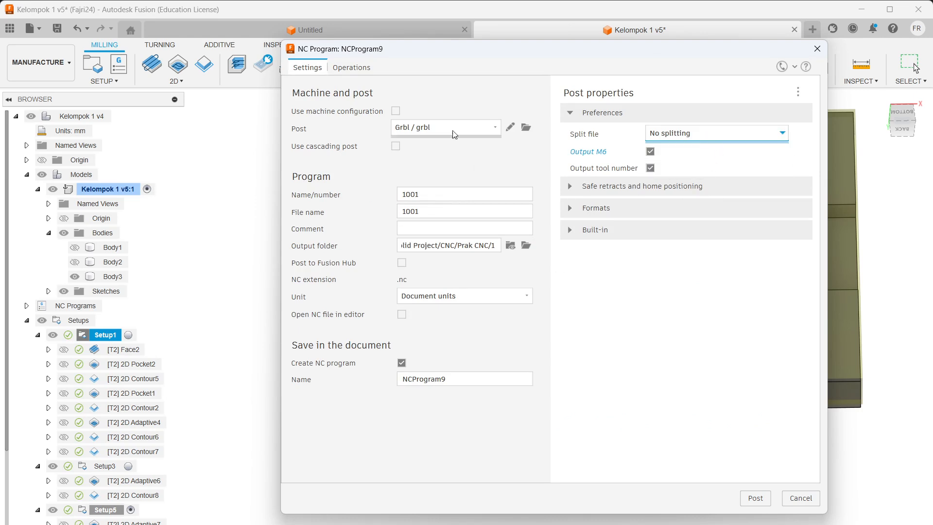
Step: Uncheck Setup3 and Setup5 in the program's included operations
left_click(351, 68)
left_click(302, 219)
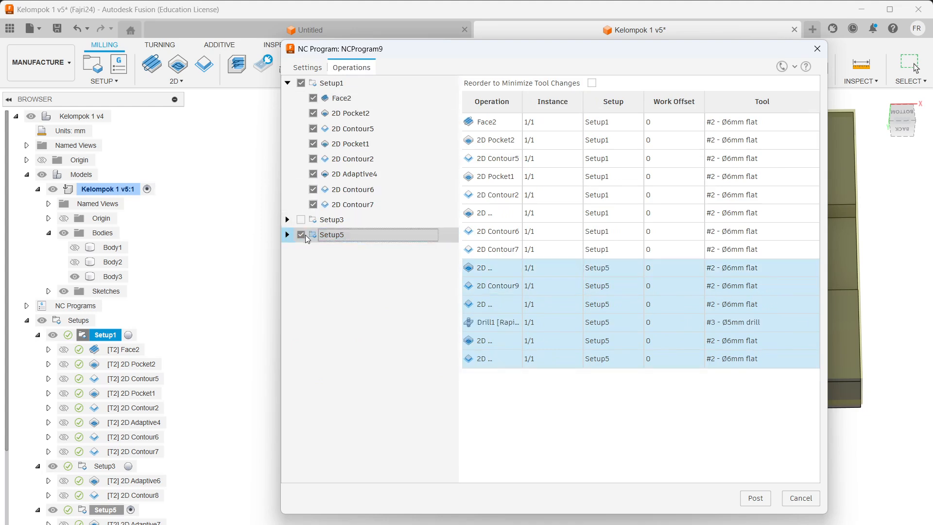
left_click(301, 234)
Step: Set the output file name to 'Proses 1' and the output folder to Prak CNC/1
left_click(308, 67)
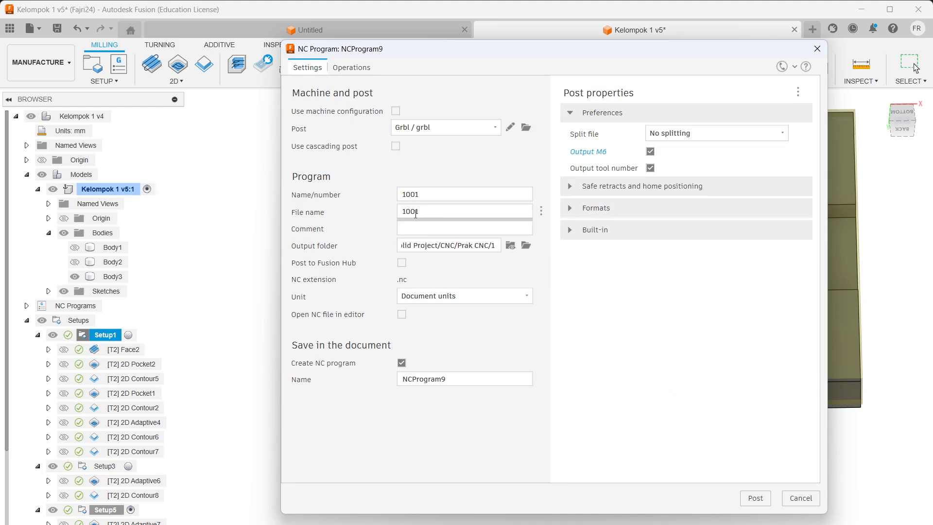
double_click(436, 212)
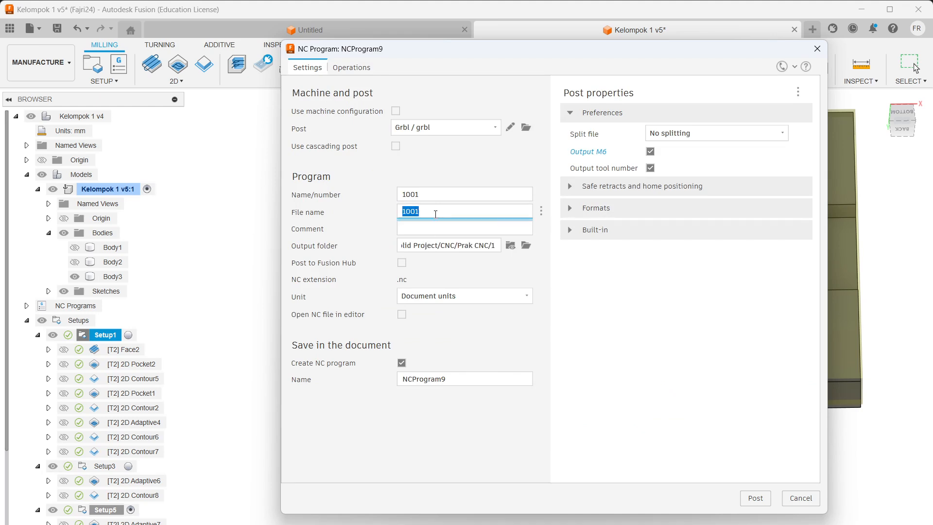
type("Proses 1")
left_click(526, 245)
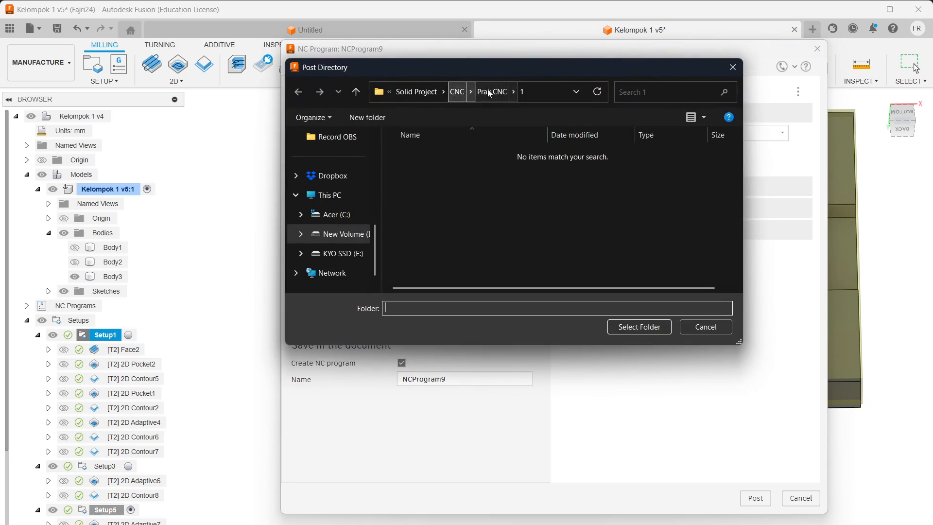
left_click(637, 327)
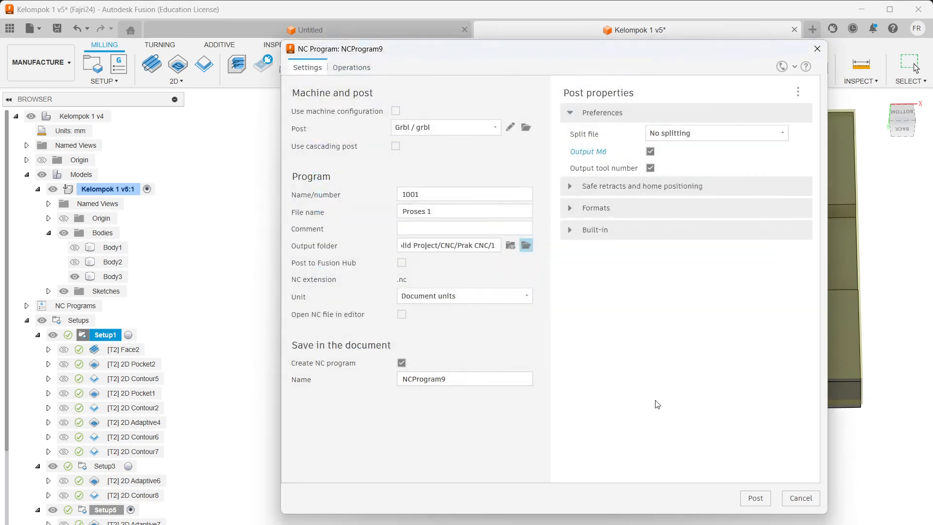
Step: Post the program, overwriting Proses 1.nc, decline the code editor, and bring up File Explorer
left_click(755, 497)
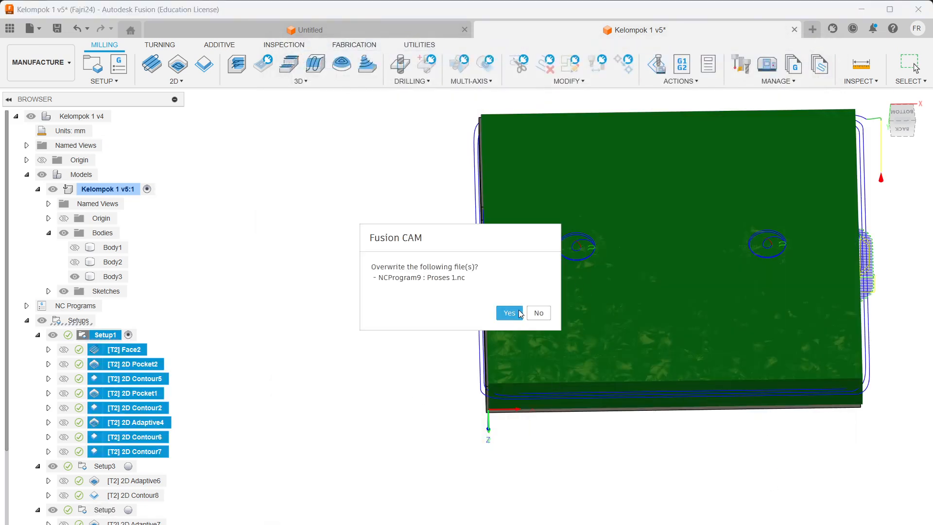
left_click(516, 313)
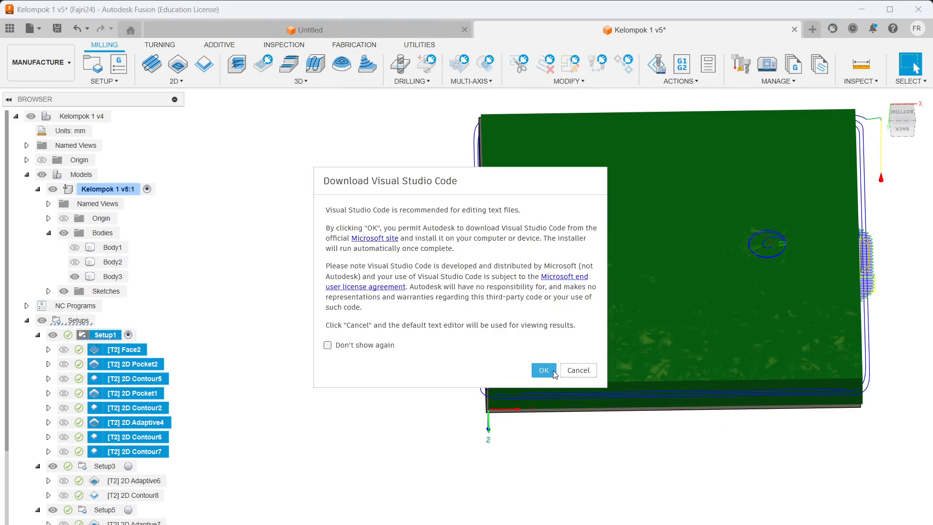
left_click(582, 375)
key("alt+Tab")
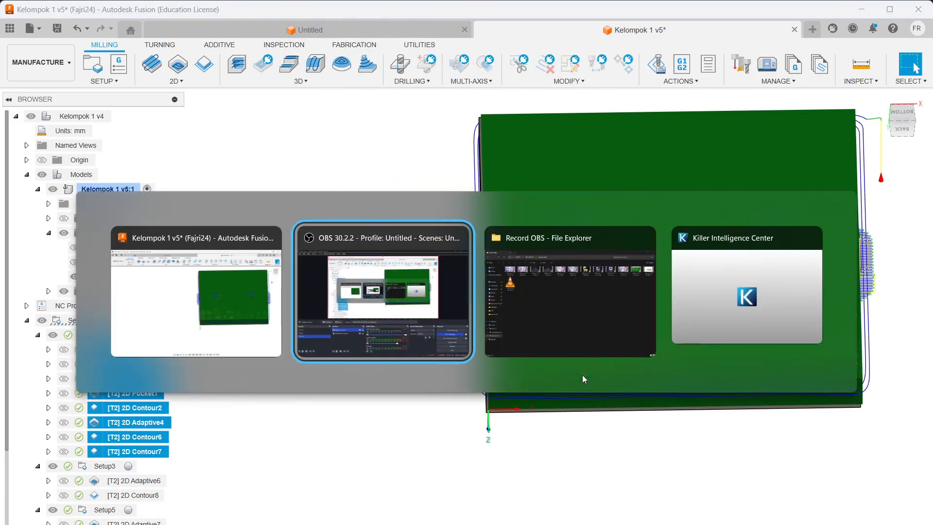
left_click(524, 352)
Step: Open PROSES 1.nc from D:\Solid Project\CNC\Prak CNC in Notepad, then close it
left_click(57, 447)
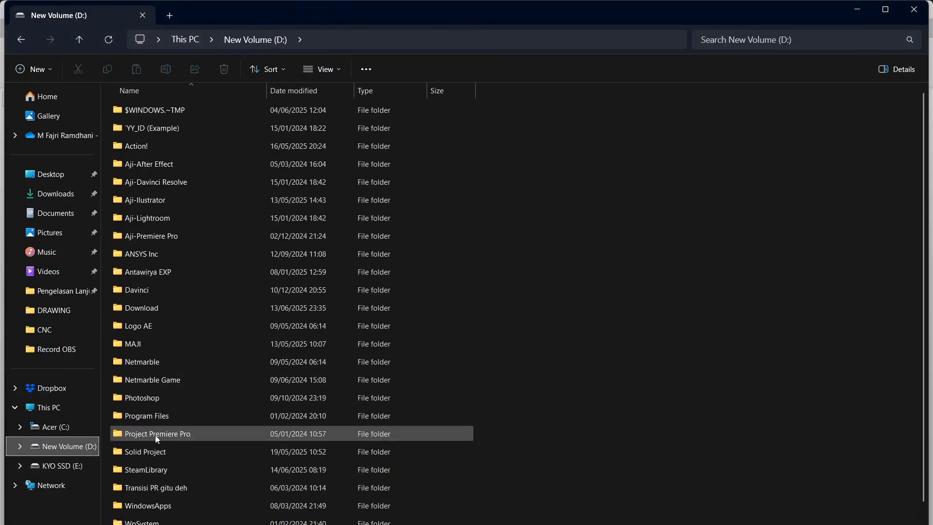
double_click(167, 456)
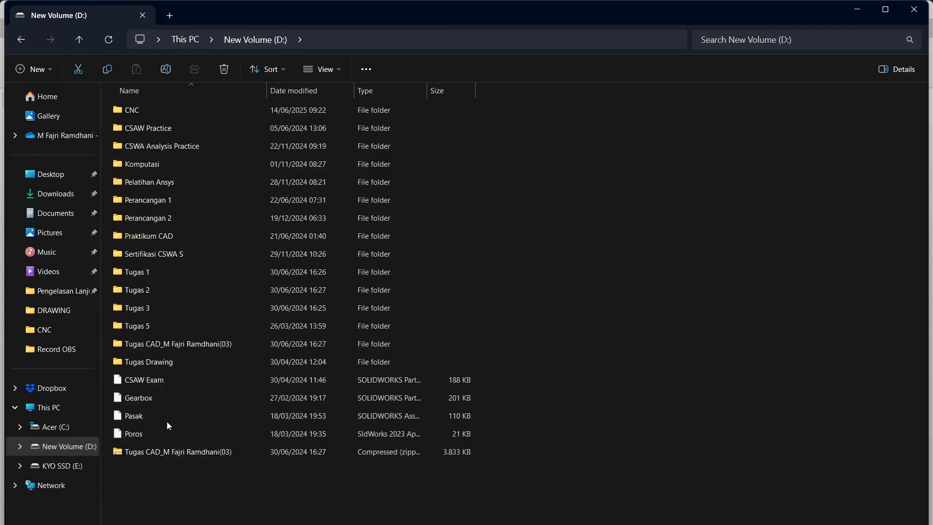
double_click(165, 109)
double_click(155, 131)
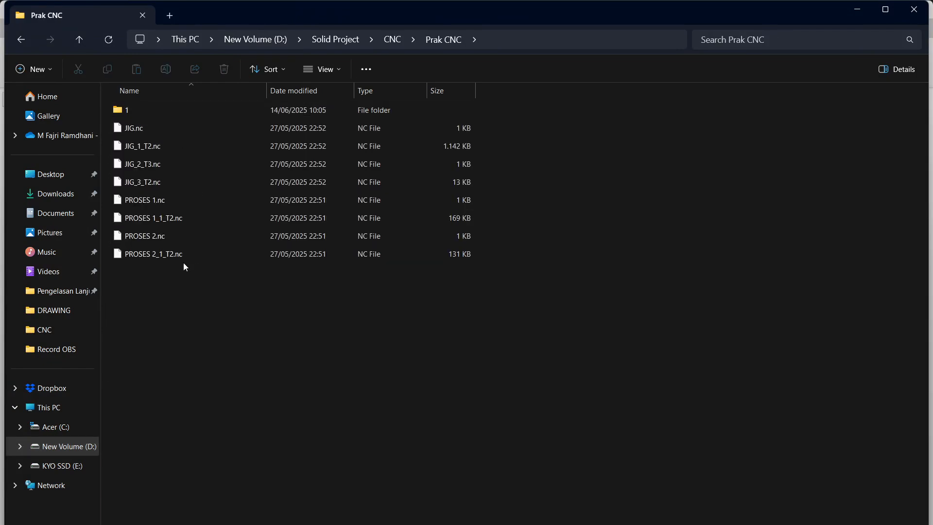
left_click(163, 200)
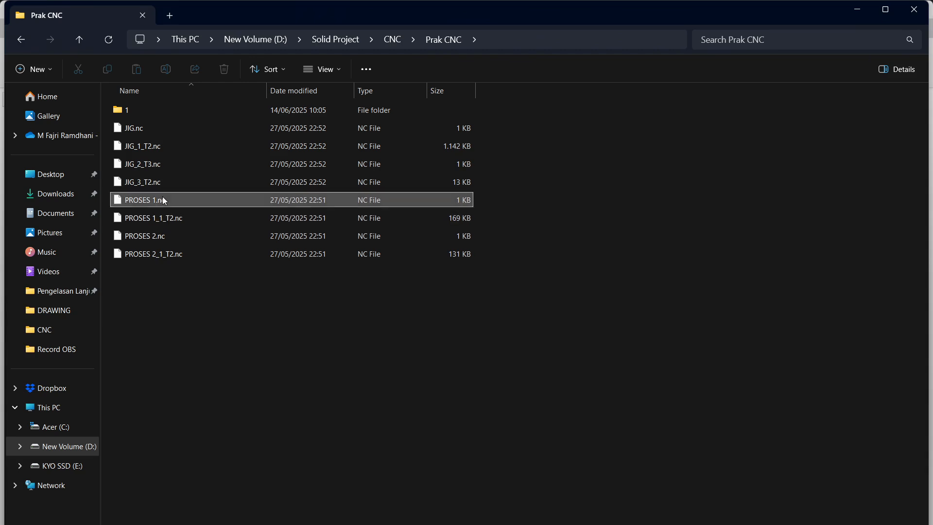
double_click(305, 208)
double_click(381, 182)
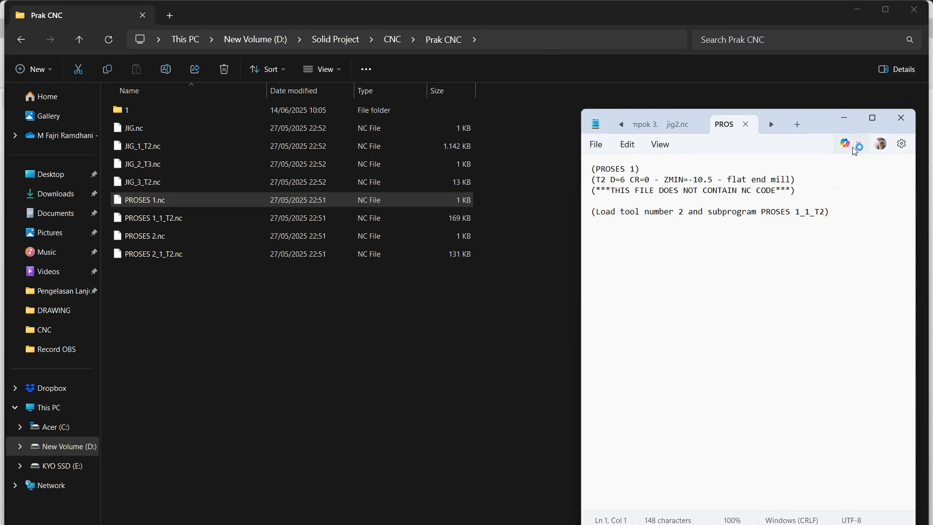
left_click(872, 118)
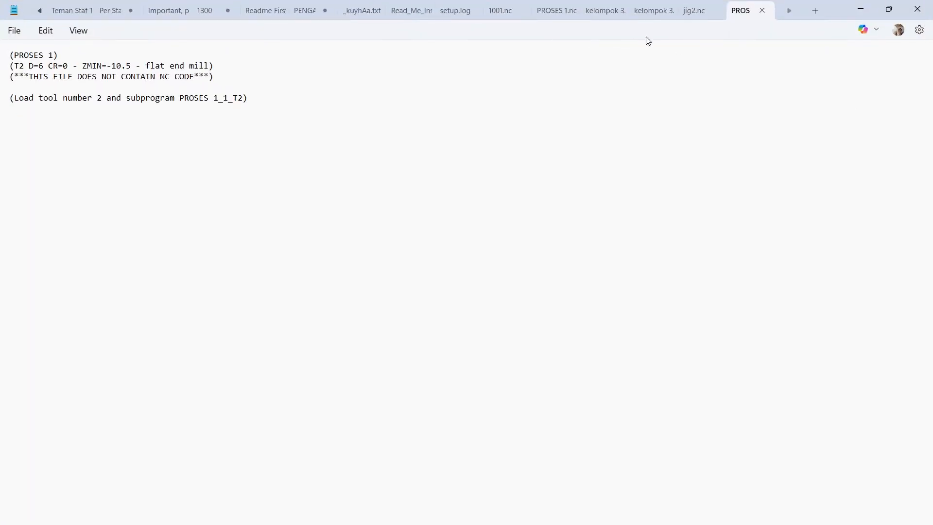
left_click(918, 9)
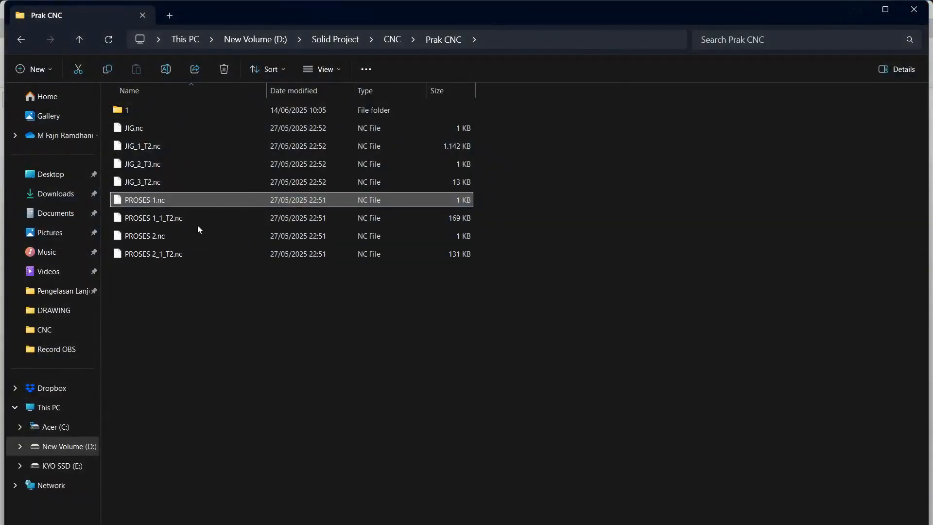
Step: Check the new 1\Proses 1.nc G-code in Notepad, then return to Fusion and select Setup3
double_click(161, 113)
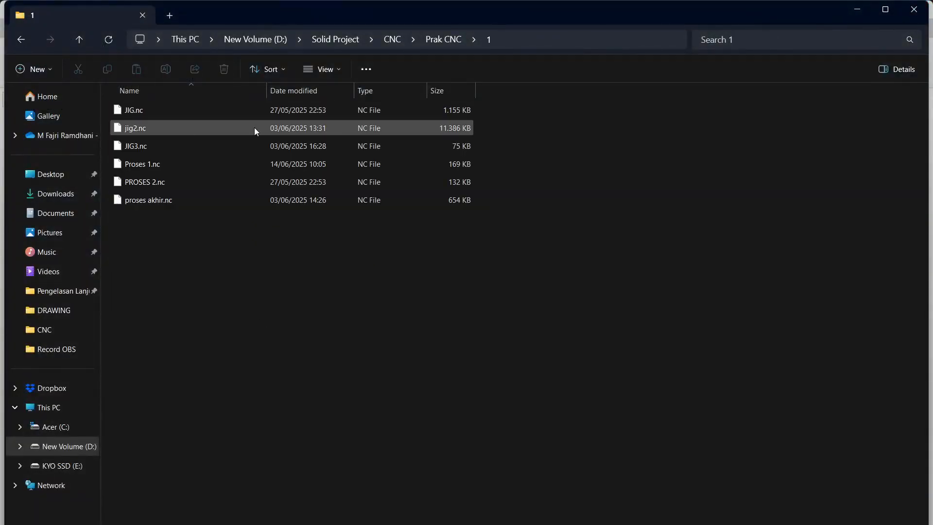
left_click(210, 166)
double_click(210, 165)
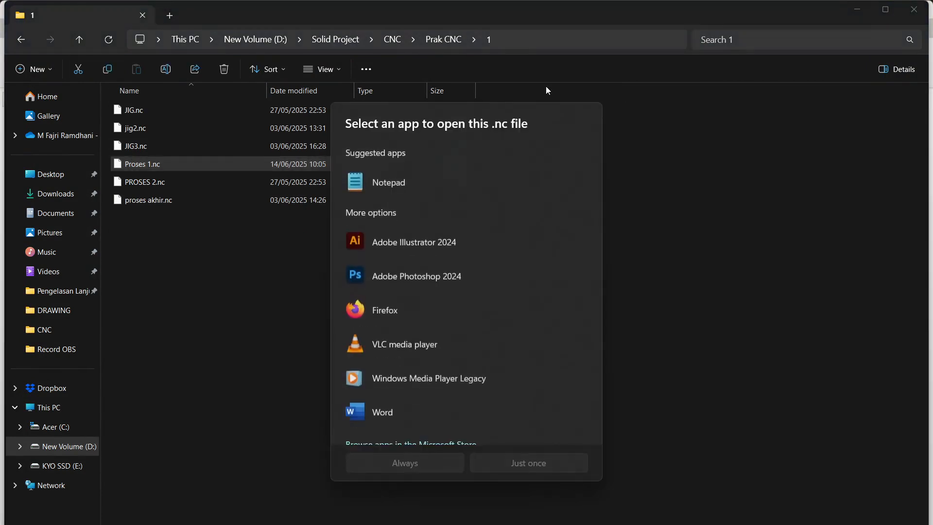
double_click(407, 197)
scroll(719, 205, "down", 3)
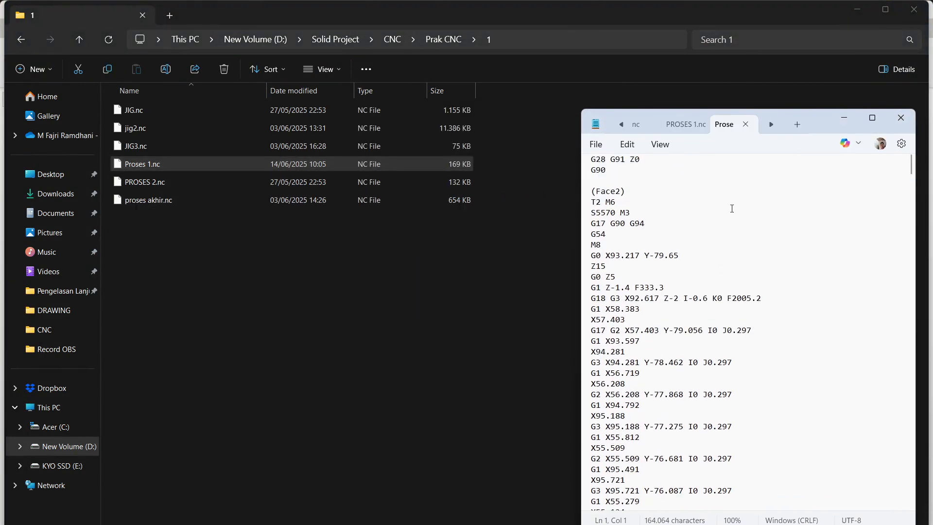
scroll(734, 214, "up", 3)
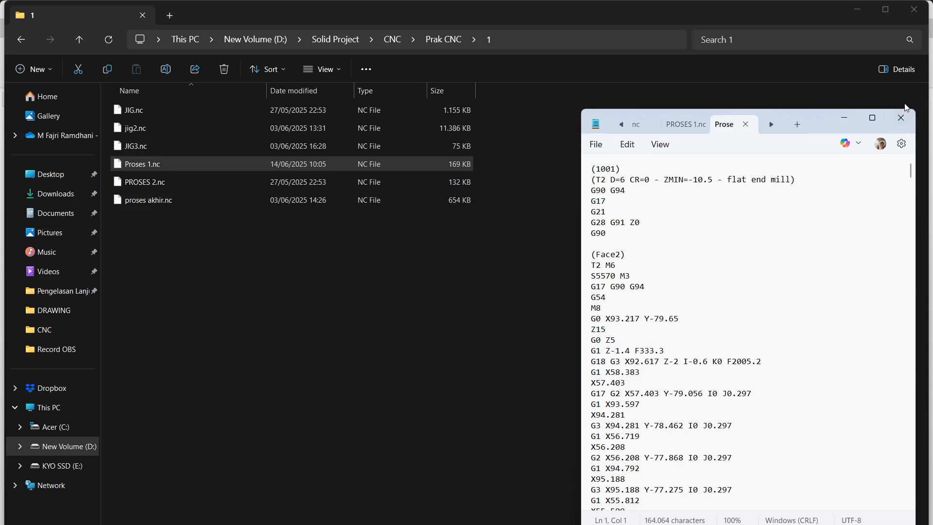
key("alt+Tab")
key("alt+Tab")
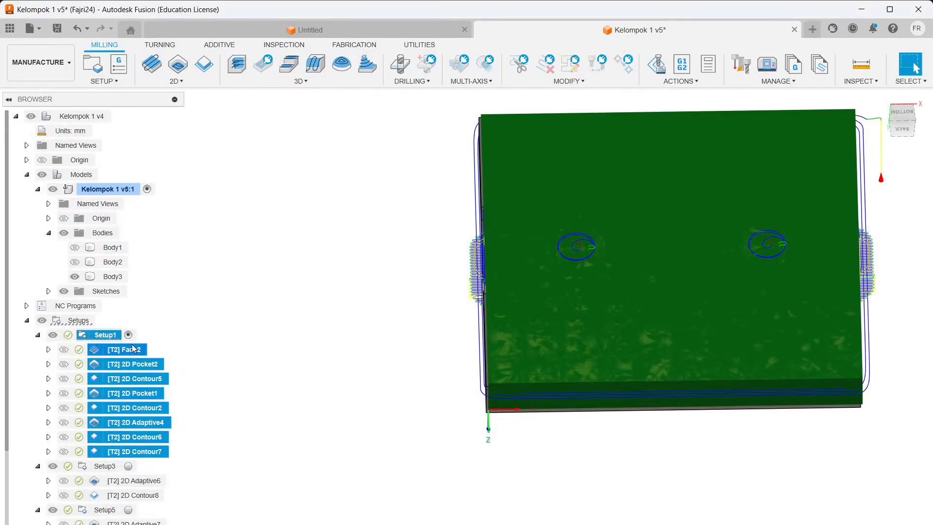
left_click(110, 467)
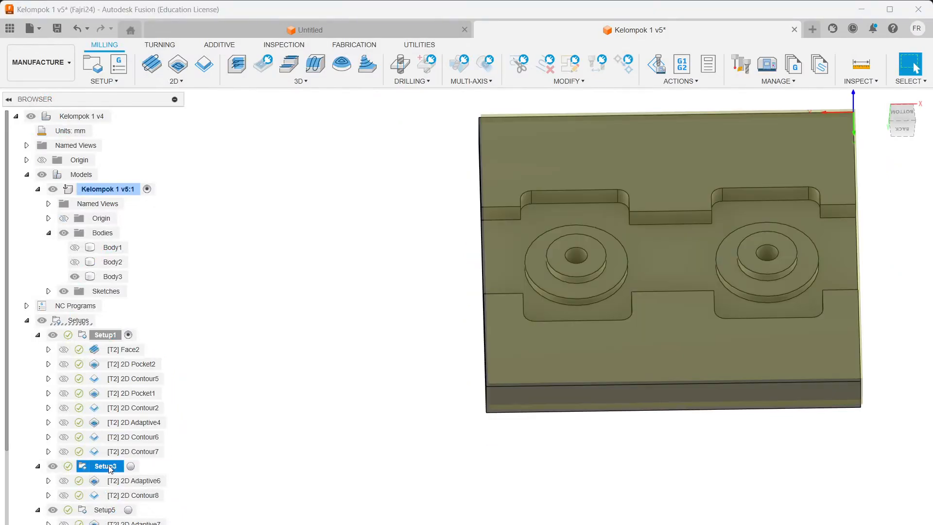